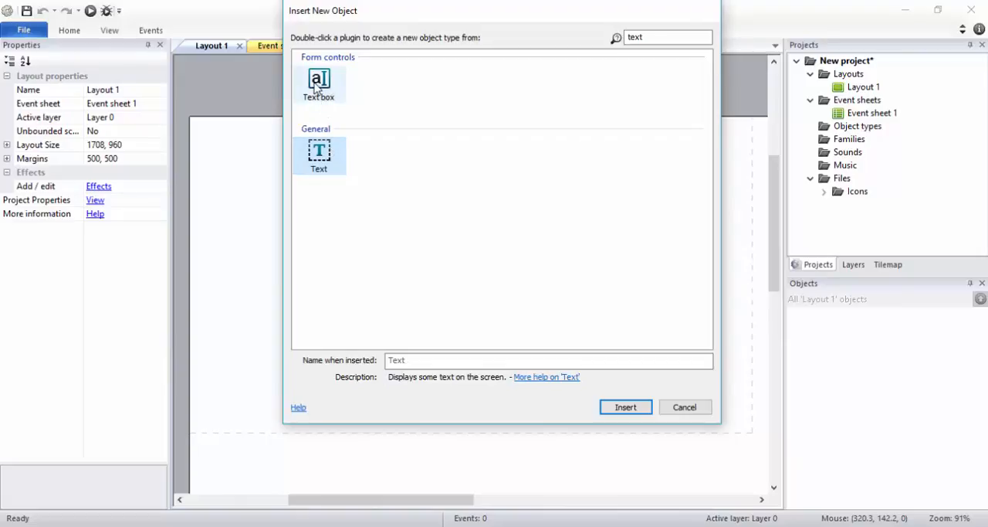
# Step: Insert a Text box object near the layout's upper-left area, at about 130, 94
pyautogui.doubleClick(315, 88)
pyautogui.click(274, 178)
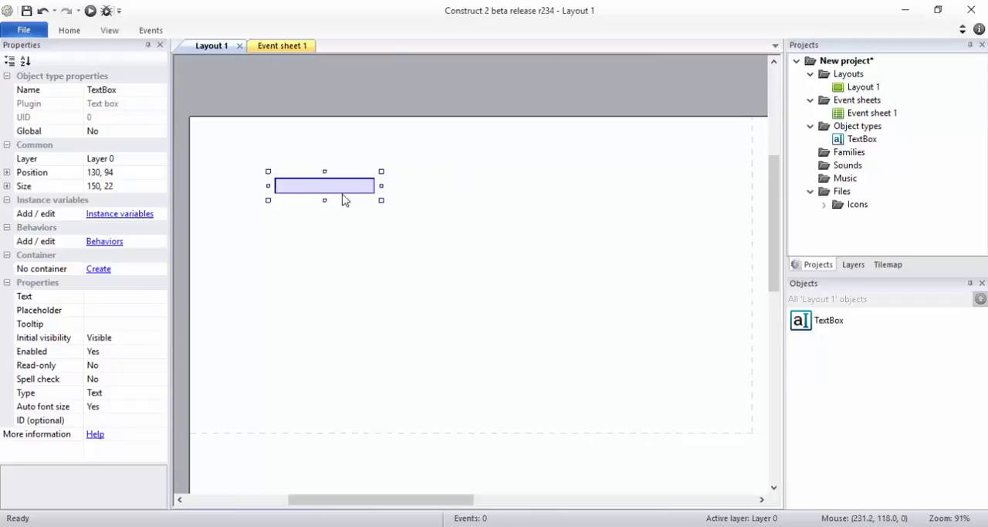
pyautogui.click(413, 180)
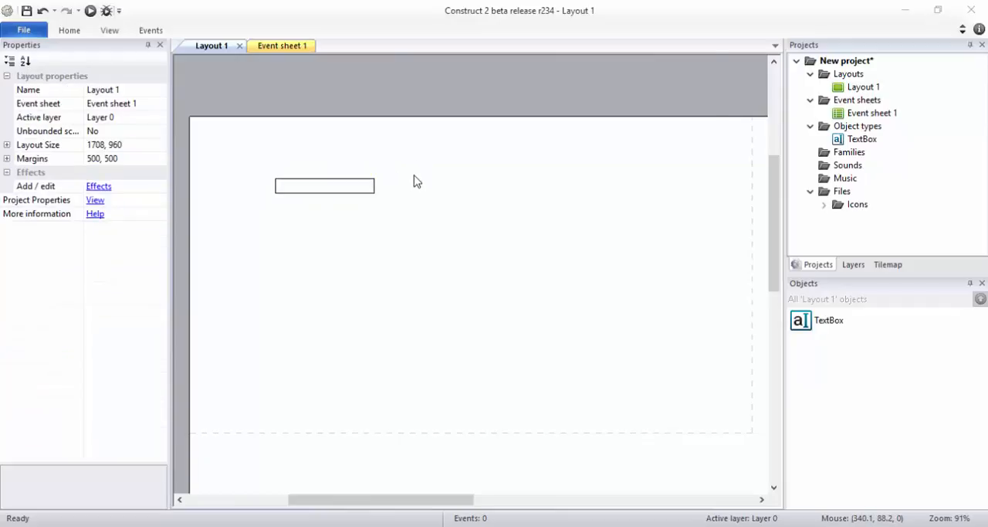
# Step: Insert a Text object beside the text box on the layout, at about 388, 92
pyautogui.doubleClick(412, 180)
pyautogui.write('t')
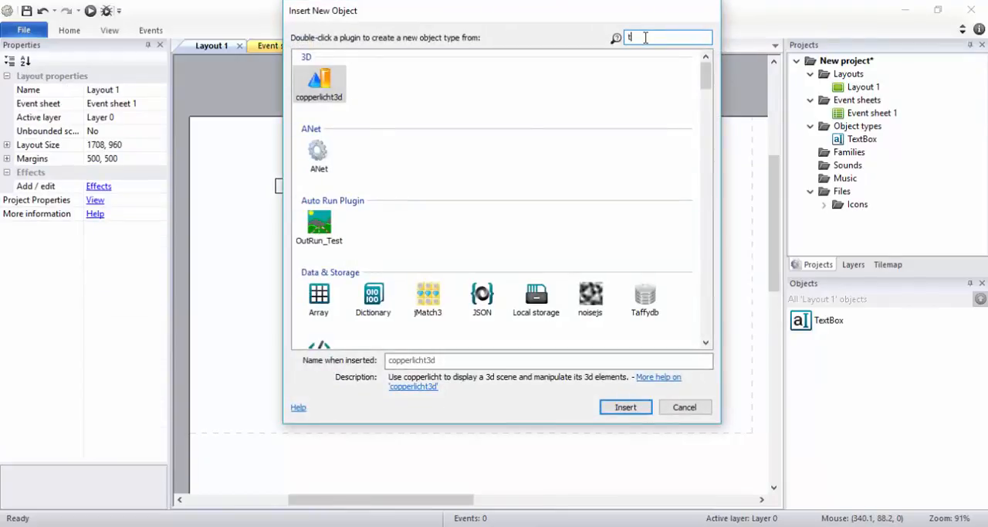
pyautogui.write('ext')
pyautogui.doubleClick(319, 153)
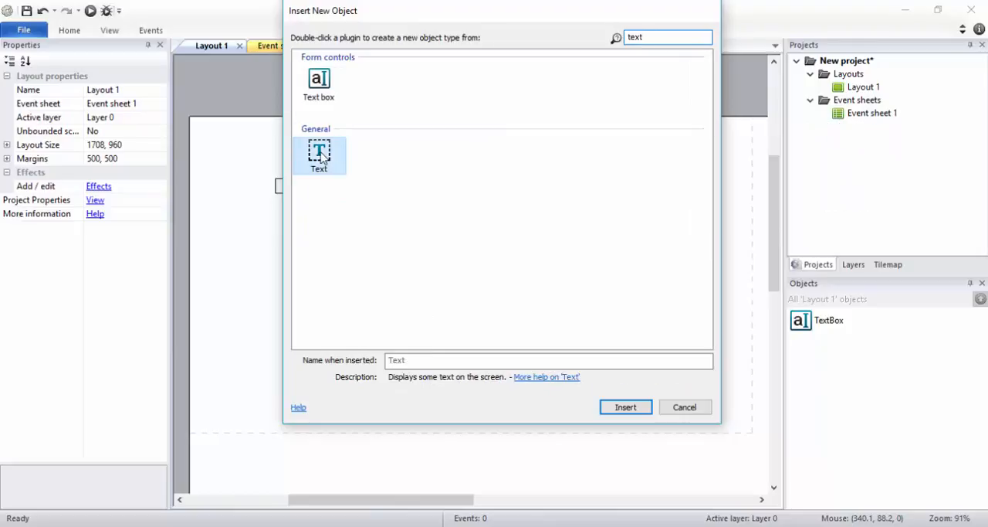
pyautogui.click(445, 176)
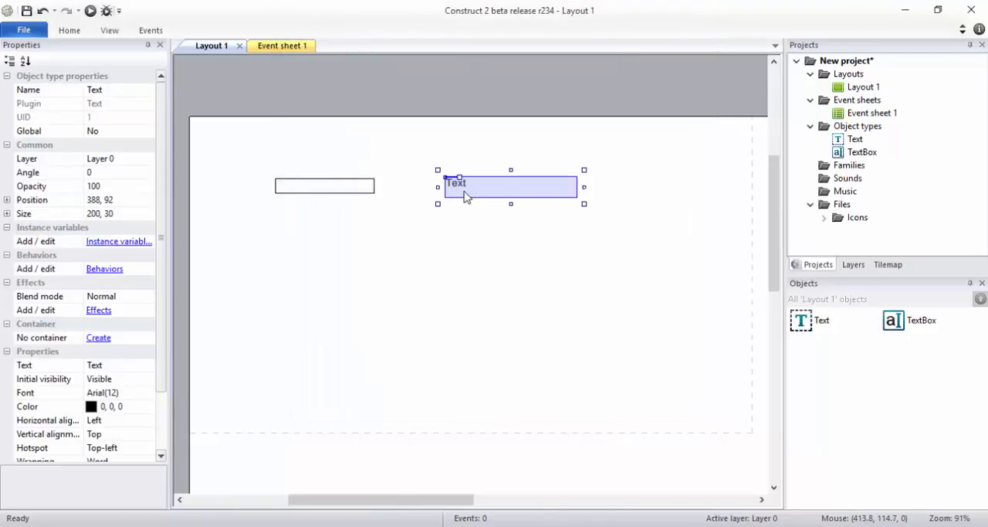
# Step: Set the Text object's displayed text to "Hello there"
pyautogui.click(139, 364)
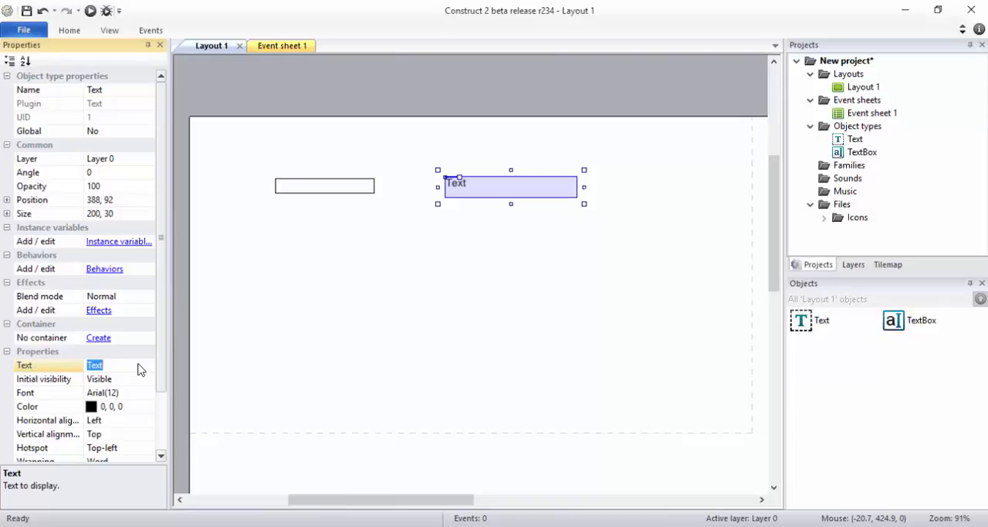
pyautogui.write('Hello there')
pyautogui.press('Return')
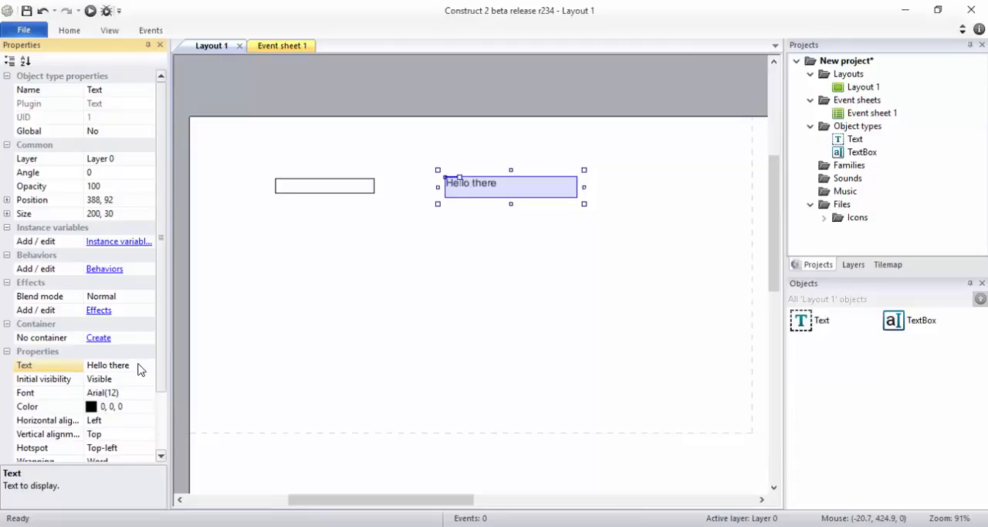
# Step: Run the layout preview, enter random letters in the text box to test it, and return to the Construct 2 editor
pyautogui.click(340, 189)
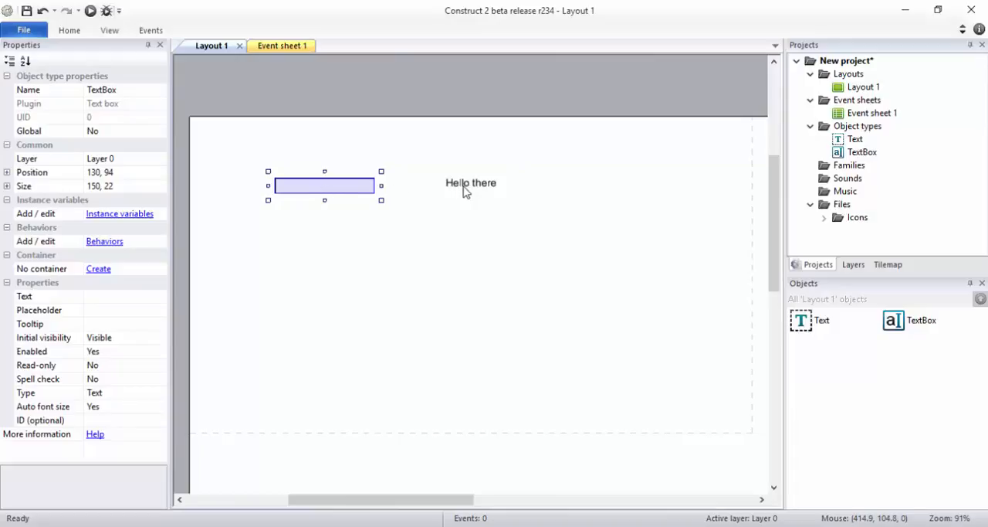
pyautogui.click(89, 11)
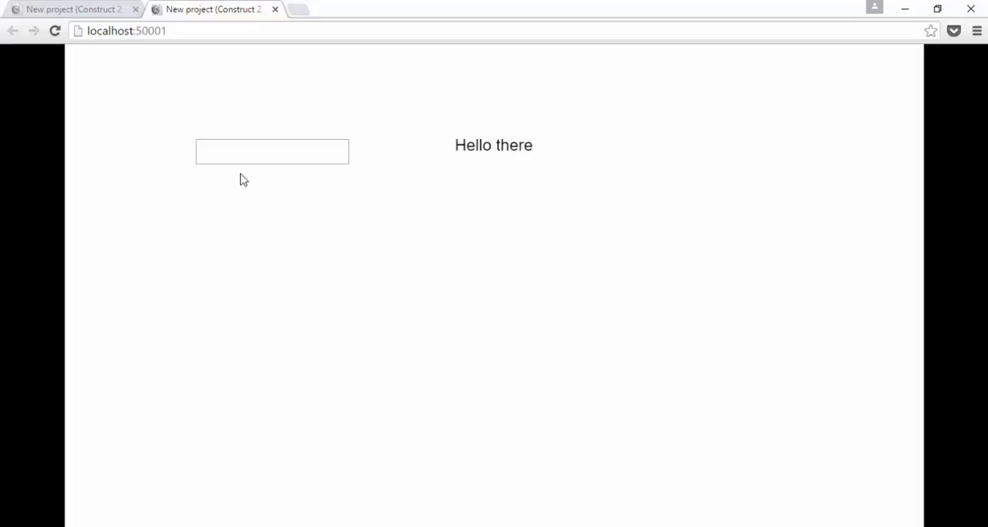
pyautogui.click(217, 161)
pyautogui.write('dgdfgdfgdgd')
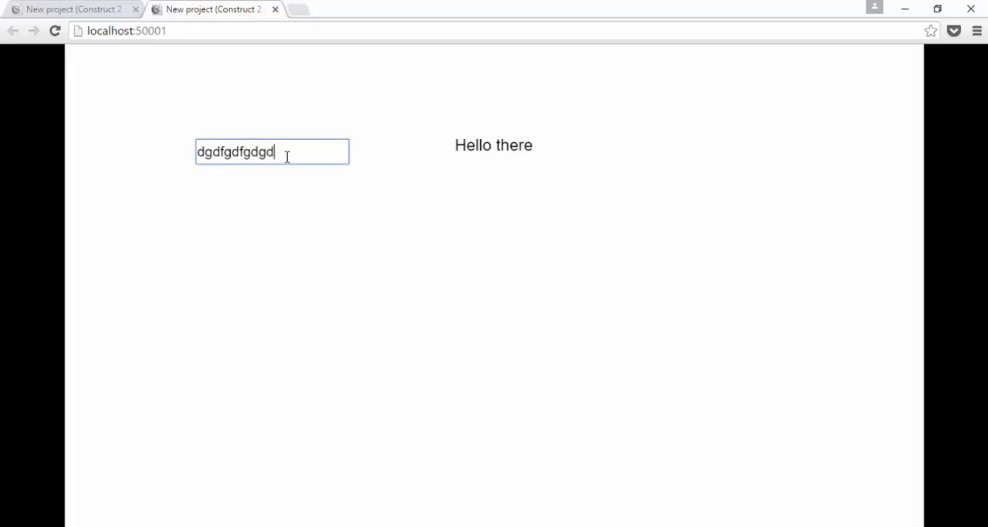
pyautogui.write('gddfgdgdfgdgfdgdfgd')
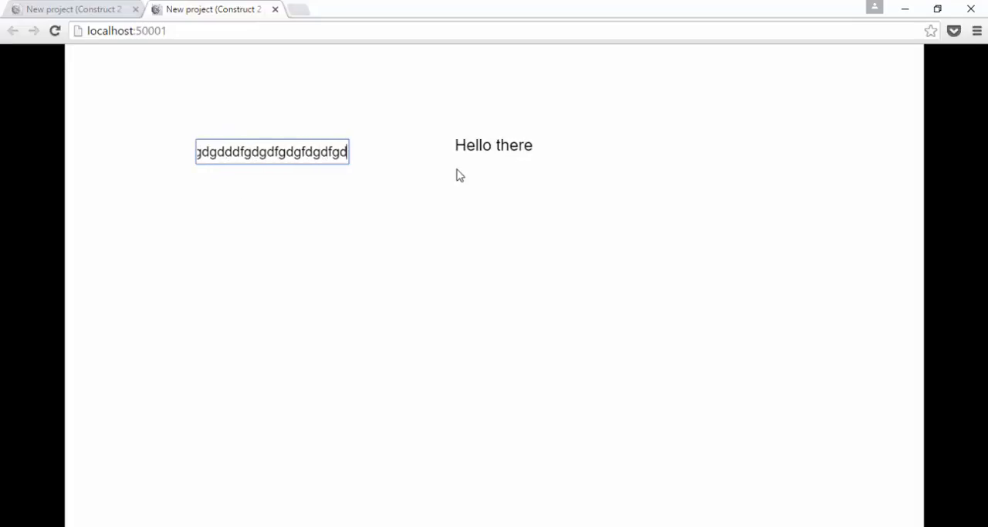
pyautogui.write('ncncn')
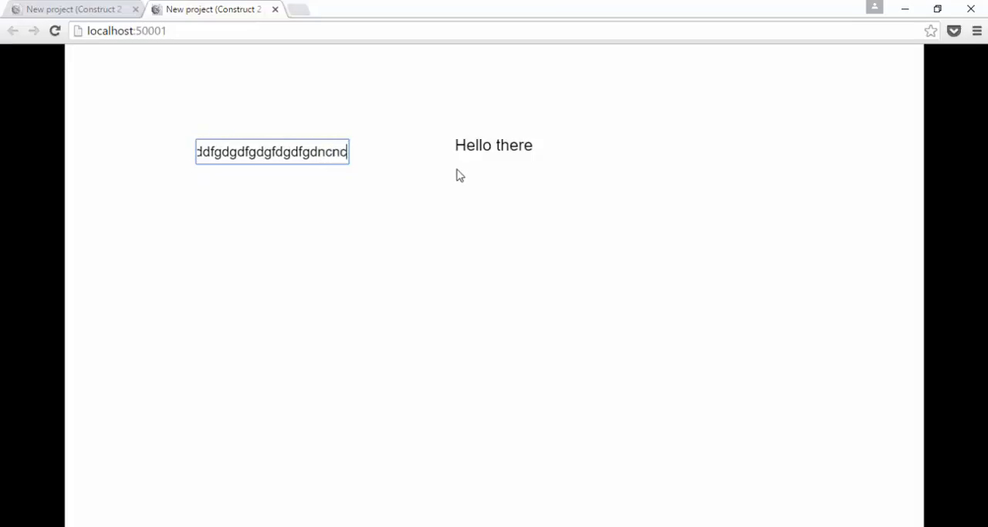
pyautogui.click(275, 10)
pyautogui.hotkey('alt', 'Tab')
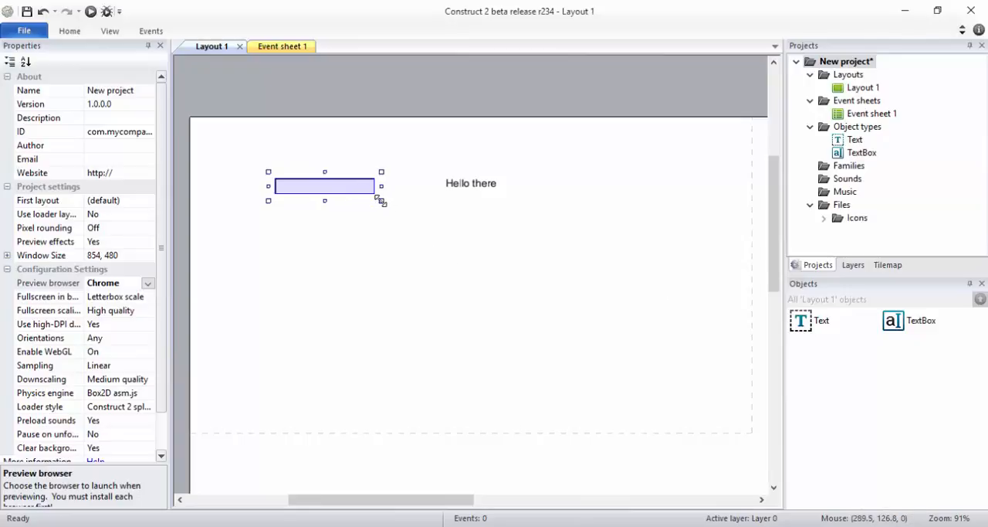
# Step: Enlarge the text box on the layout to about 197 by 213
pyautogui.moveTo(379, 199); pyautogui.dragTo(412, 325)
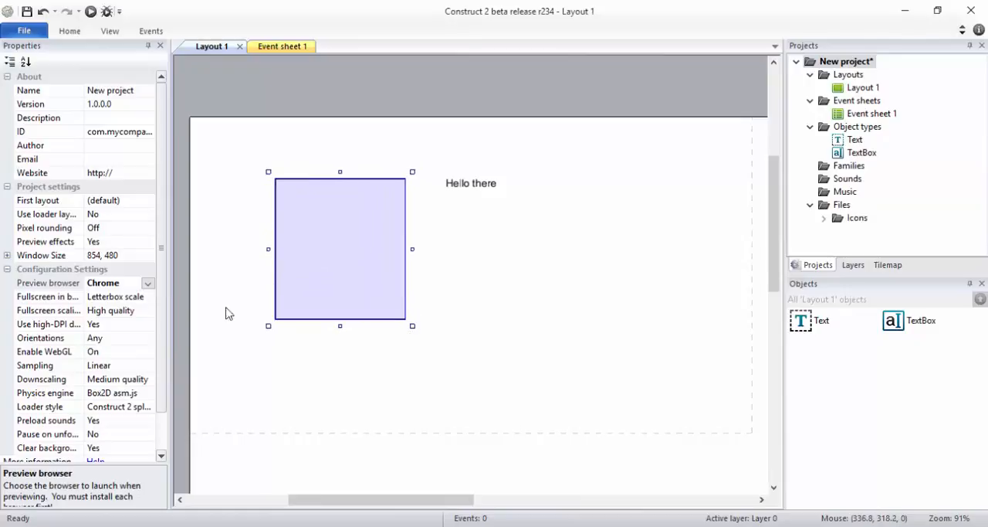
pyautogui.click(287, 253)
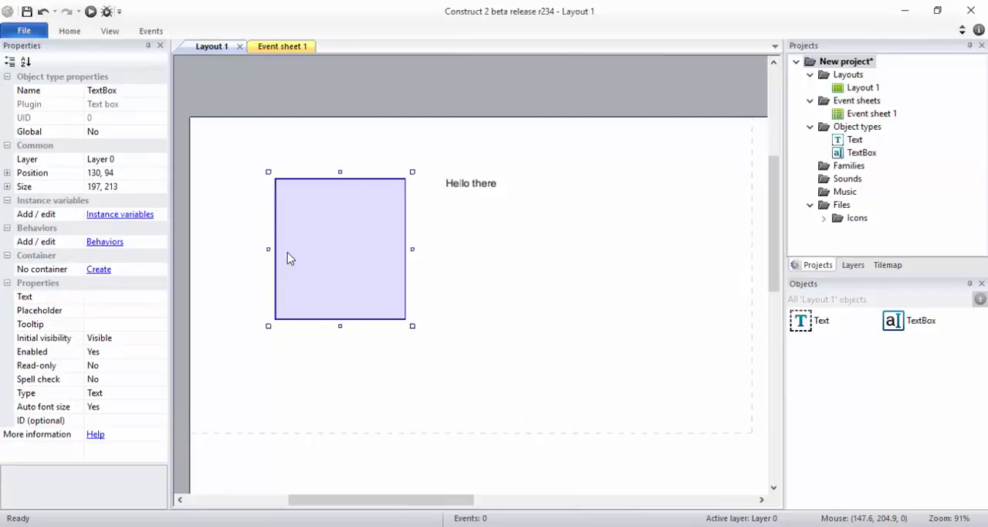
pyautogui.click(491, 234)
pyautogui.click(379, 247)
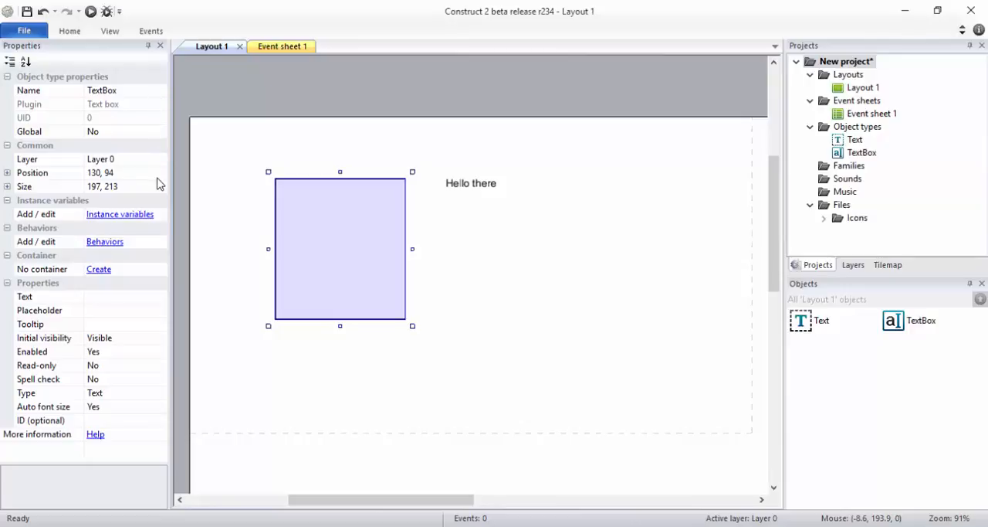
# Step: Set the text box's input type to Password
pyautogui.click(116, 393)
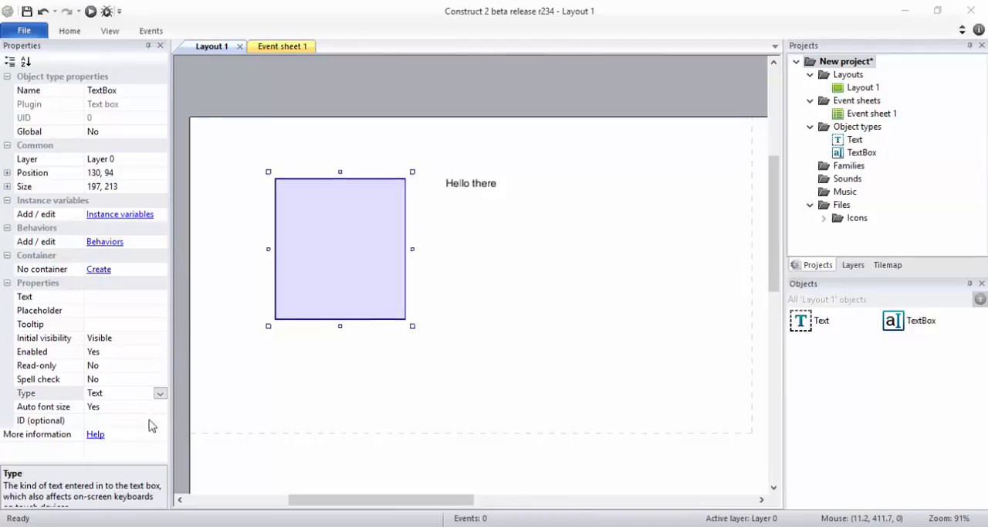
pyautogui.click(160, 393)
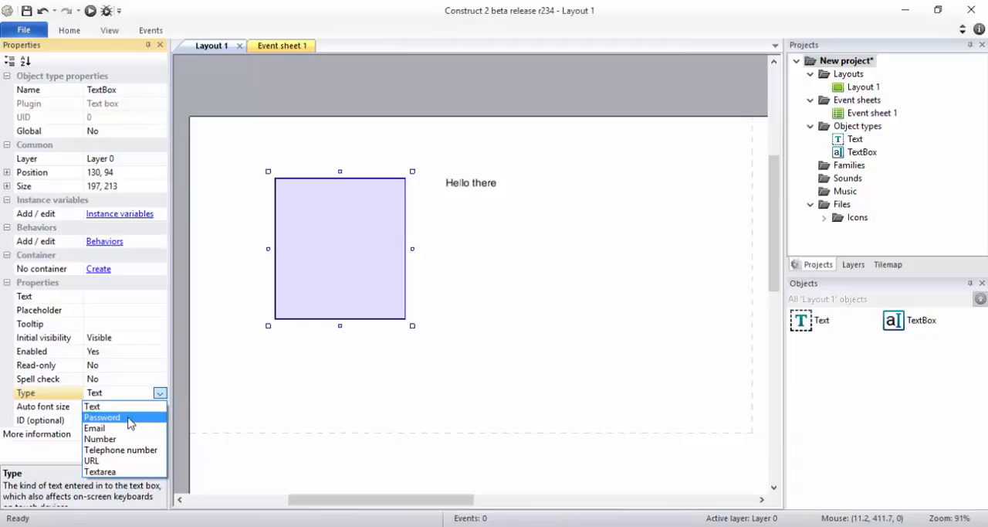
pyautogui.click(124, 417)
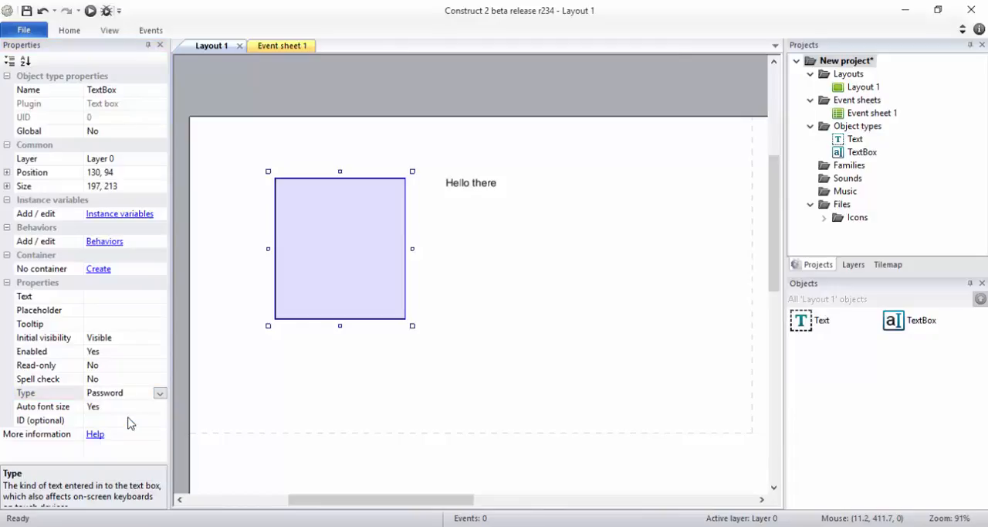
# Step: Preview the layout in the browser, enter a test password in the text box, and return to the editor
pyautogui.click(90, 11)
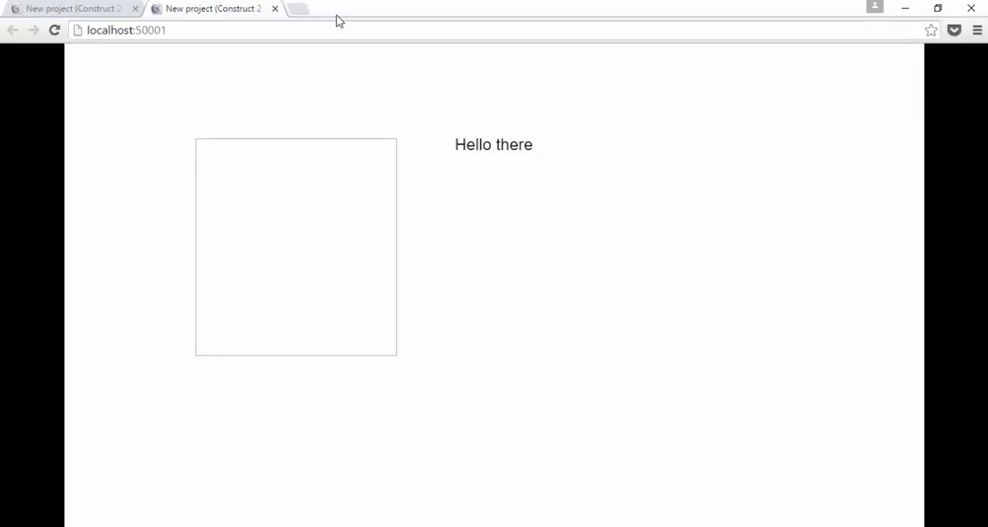
pyautogui.click(345, 169)
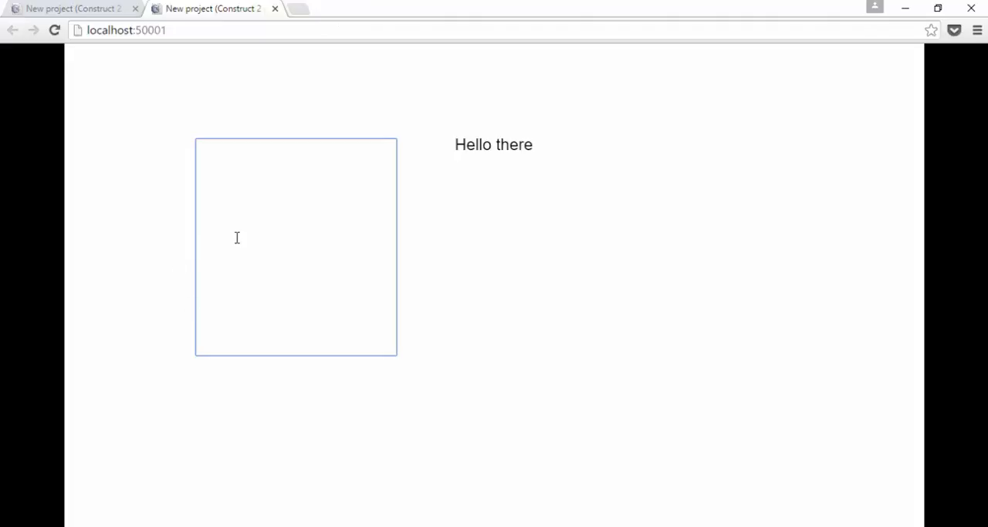
pyautogui.hotkey('alt', 'Tab')
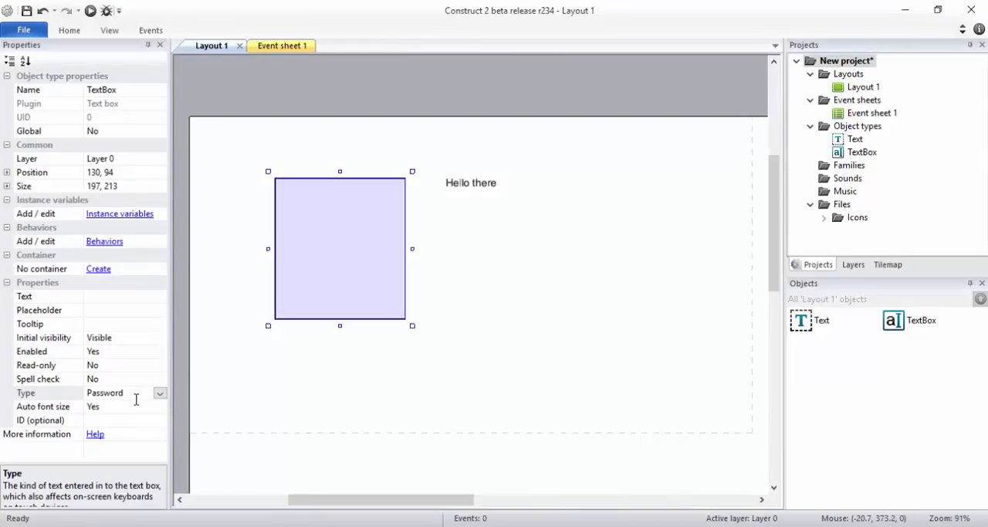
pyautogui.hotkey('alt', 'Tab')
pyautogui.write('•')
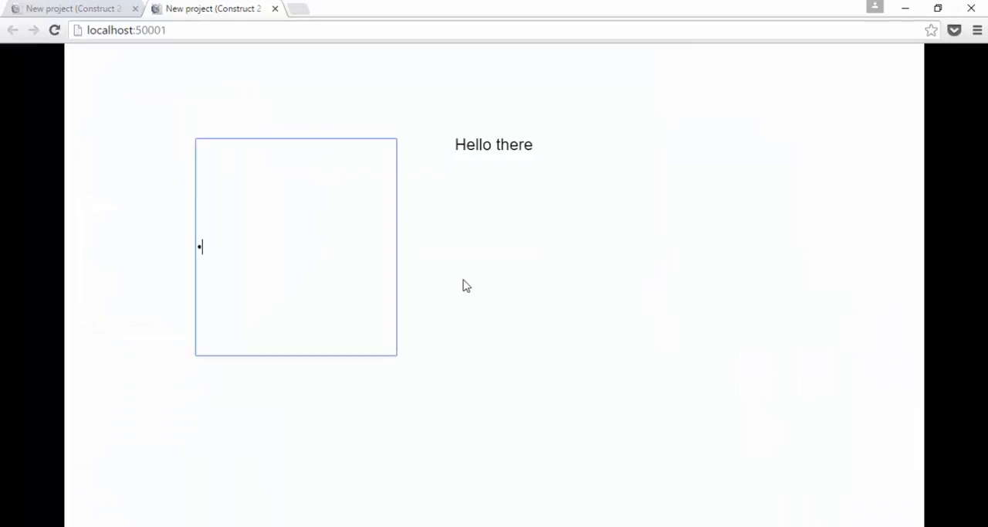
pyautogui.write('•••••')
pyautogui.hotkey('alt', 'Tab')
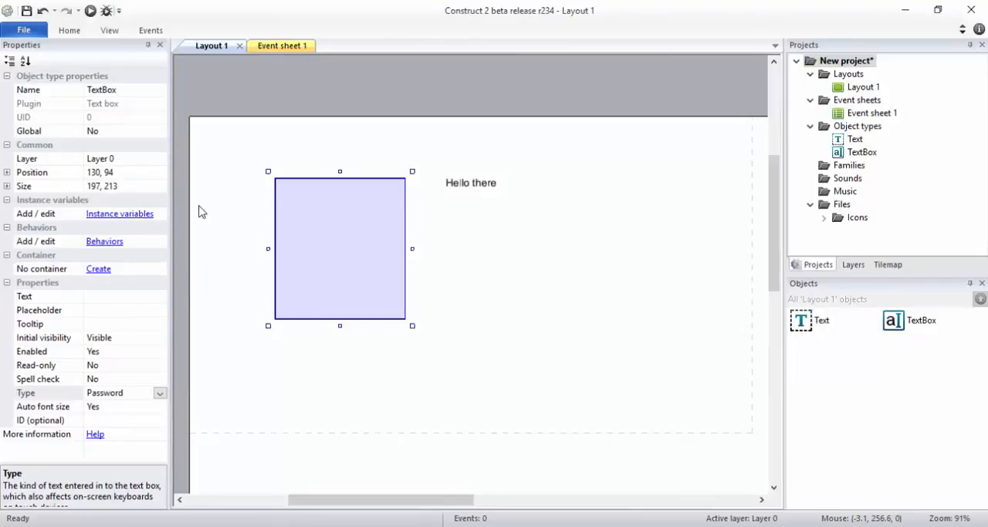
# Step: Add an event to Event sheet 1 with the TextBox condition On text changed
pyautogui.click(279, 48)
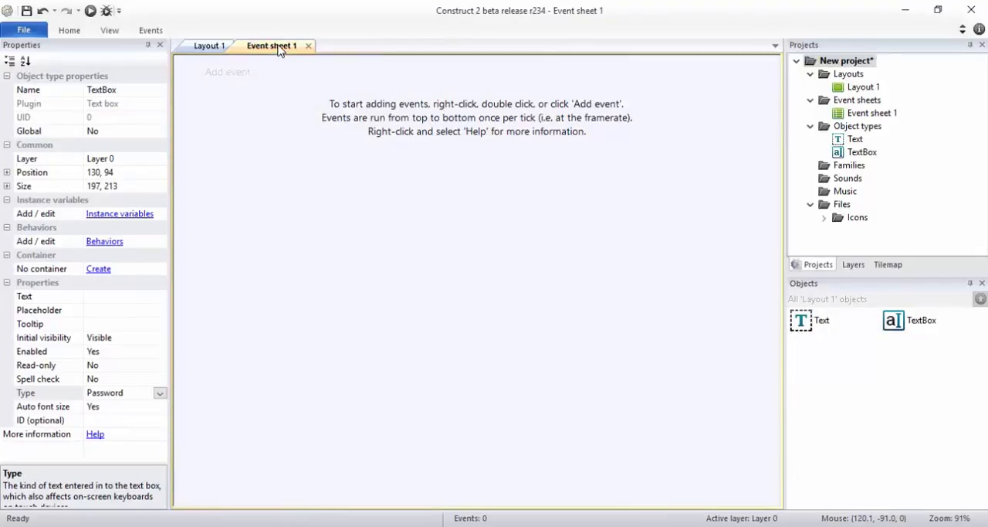
pyautogui.click(239, 72)
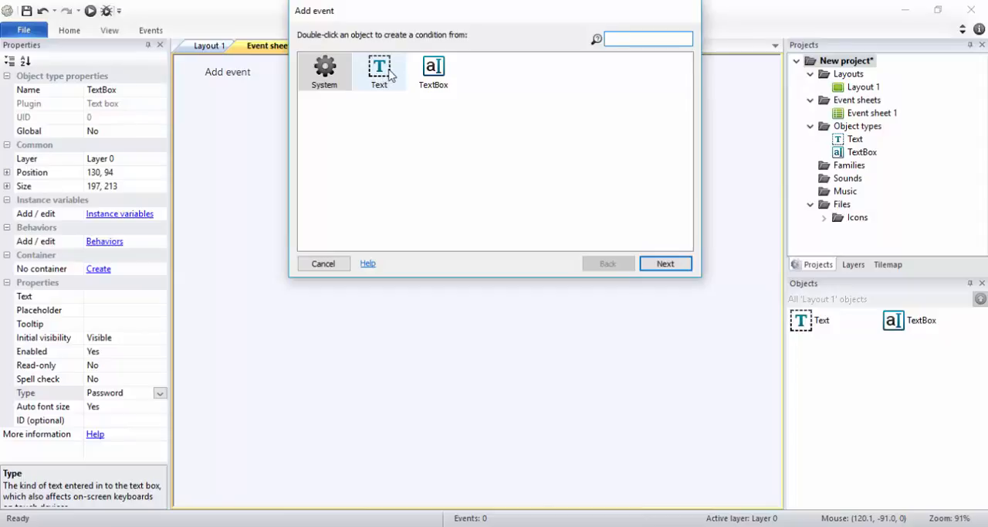
pyautogui.doubleClick(434, 71)
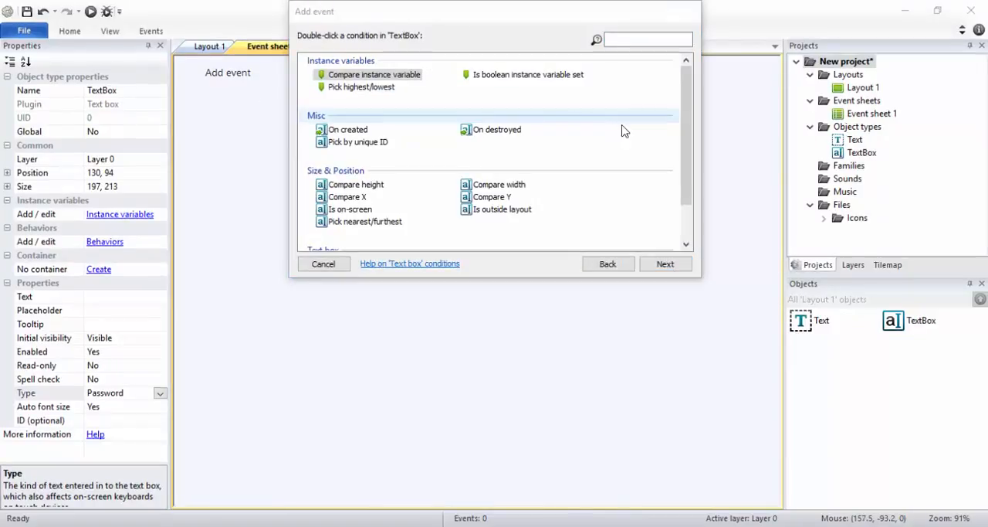
pyautogui.moveTo(690, 129); pyautogui.dragTo(692, 193)
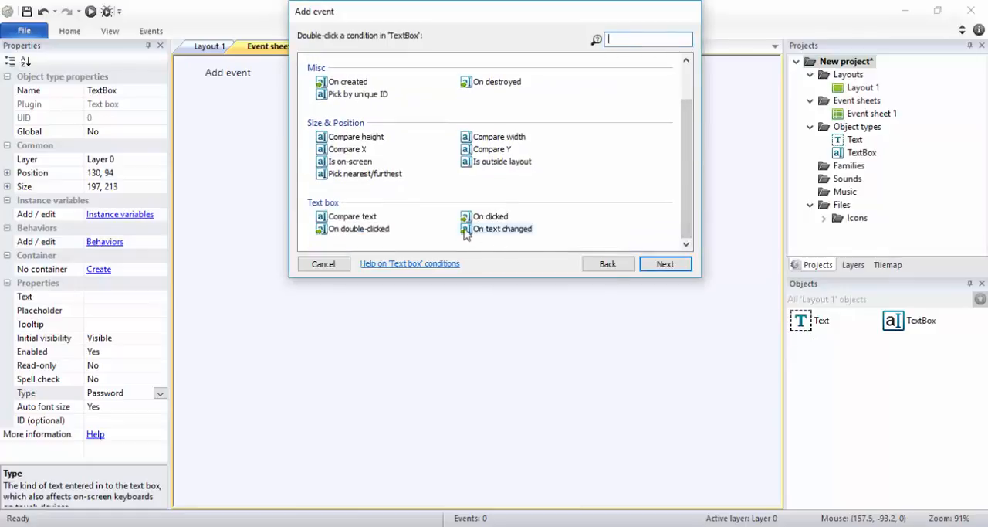
pyautogui.doubleClick(503, 228)
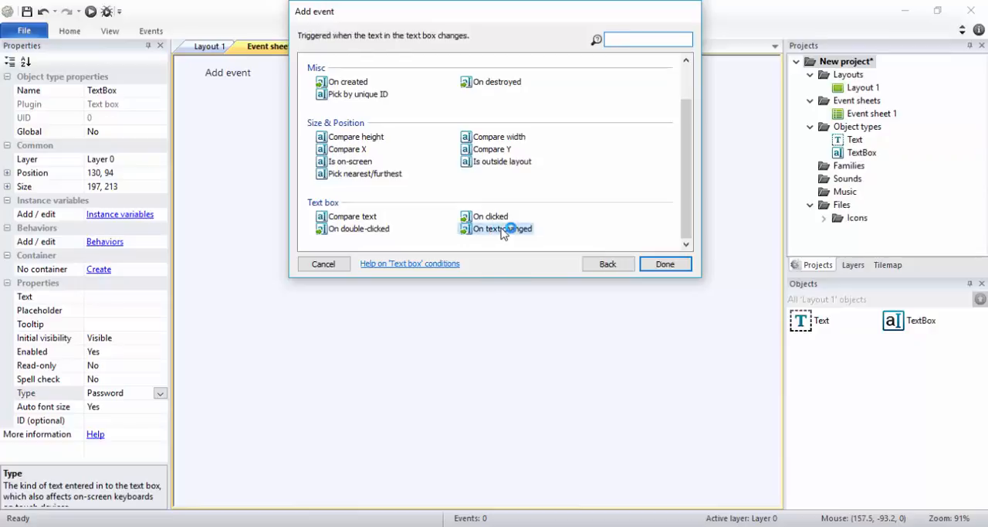
# Step: Add a Set text action for the Text object to the TextBox On text changed event, using the expression TextBox.Text
pyautogui.click(212, 48)
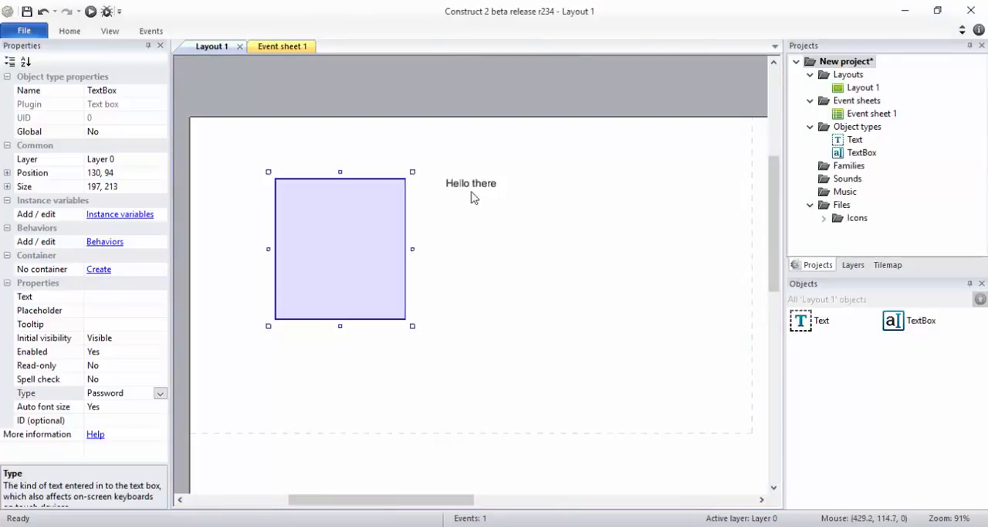
pyautogui.click(275, 47)
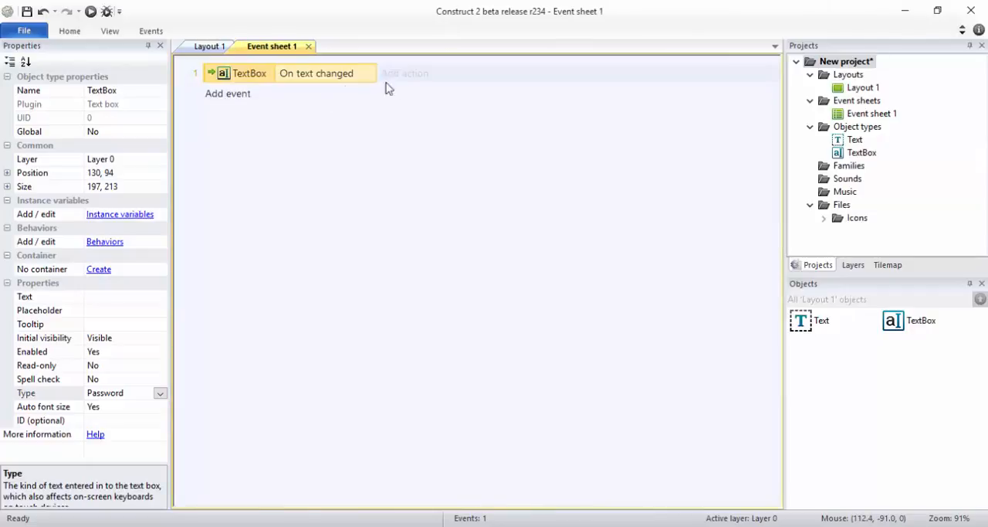
pyautogui.click(409, 73)
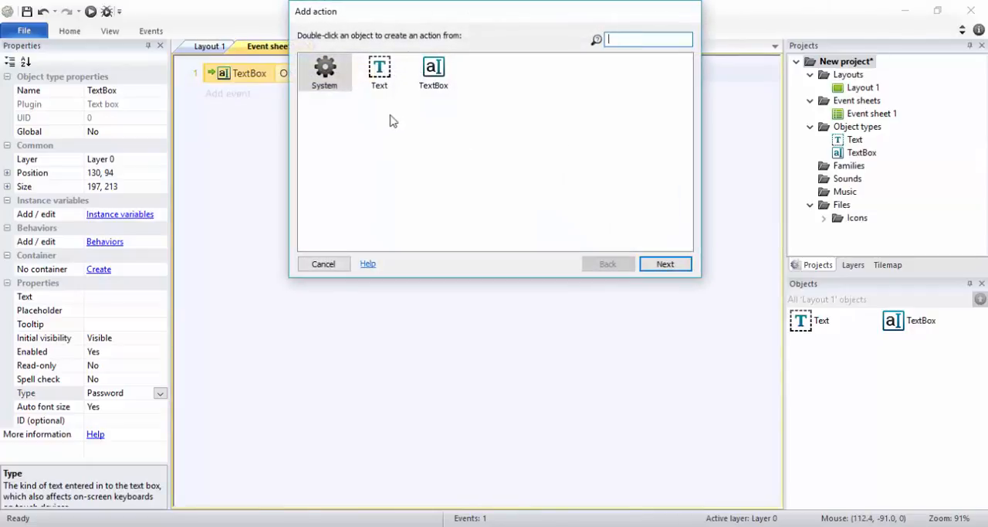
pyautogui.doubleClick(379, 75)
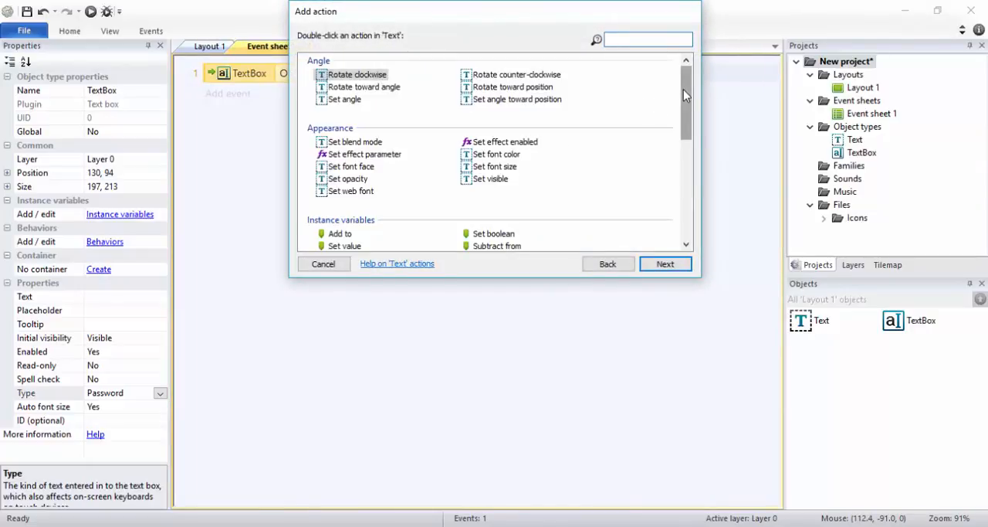
pyautogui.moveTo(683, 91); pyautogui.dragTo(692, 210)
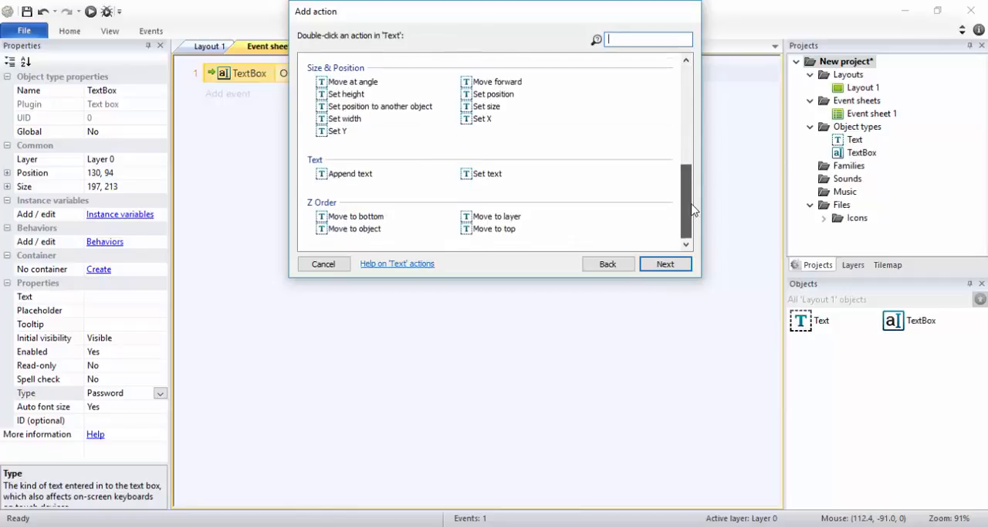
pyautogui.doubleClick(488, 174)
pyautogui.write('text')
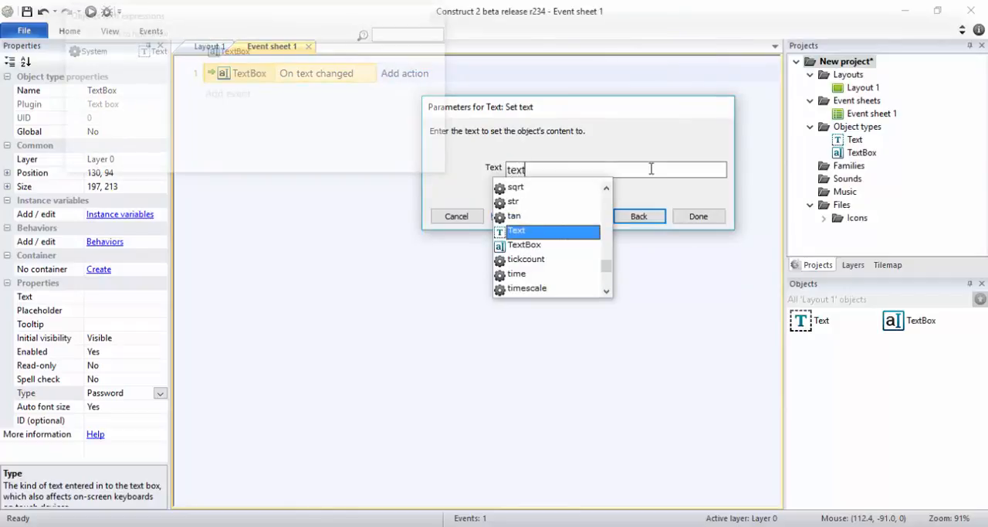
pyautogui.click(533, 244)
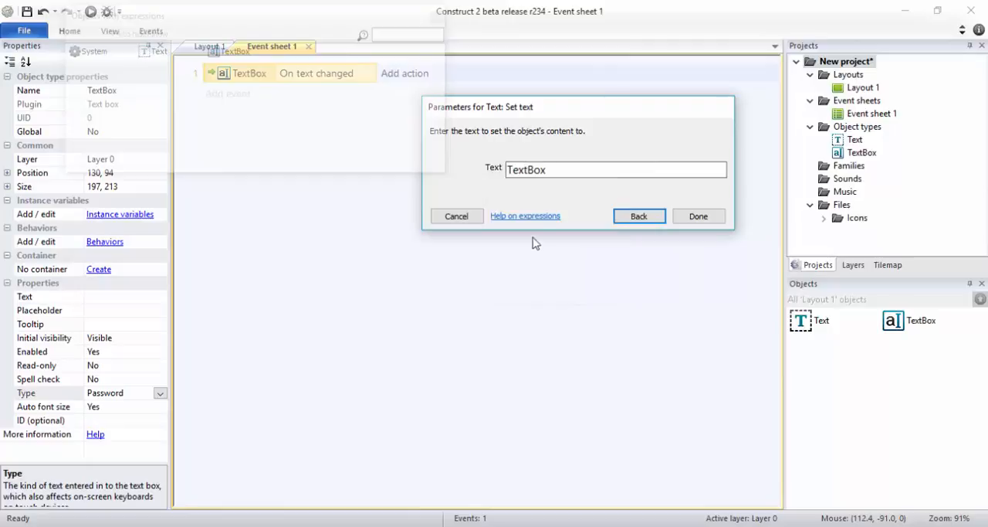
pyautogui.write('.')
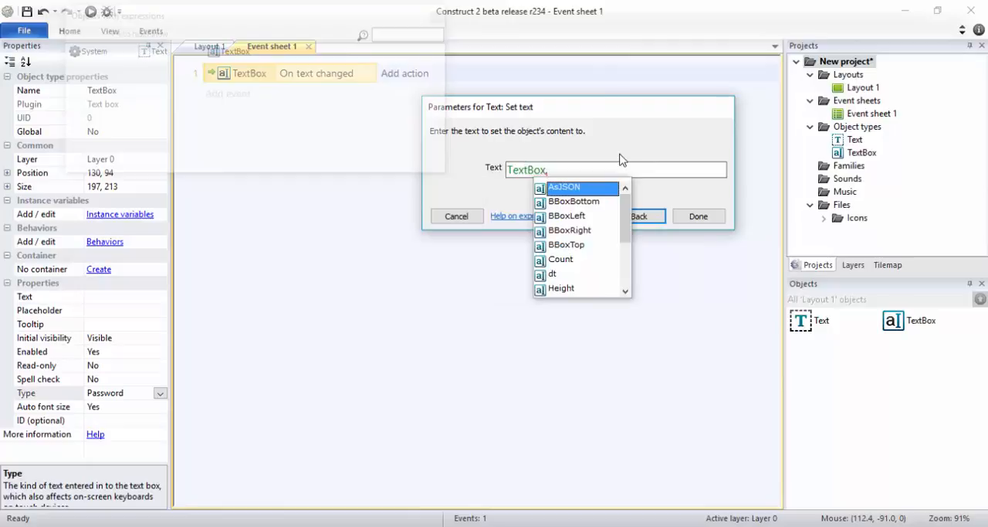
pyautogui.write('t')
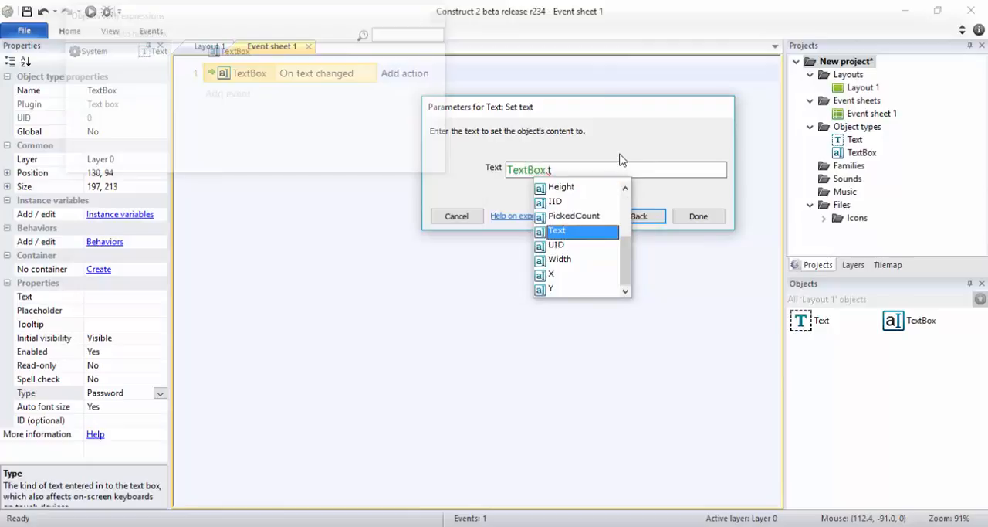
pyautogui.click(568, 232)
pyautogui.click(707, 219)
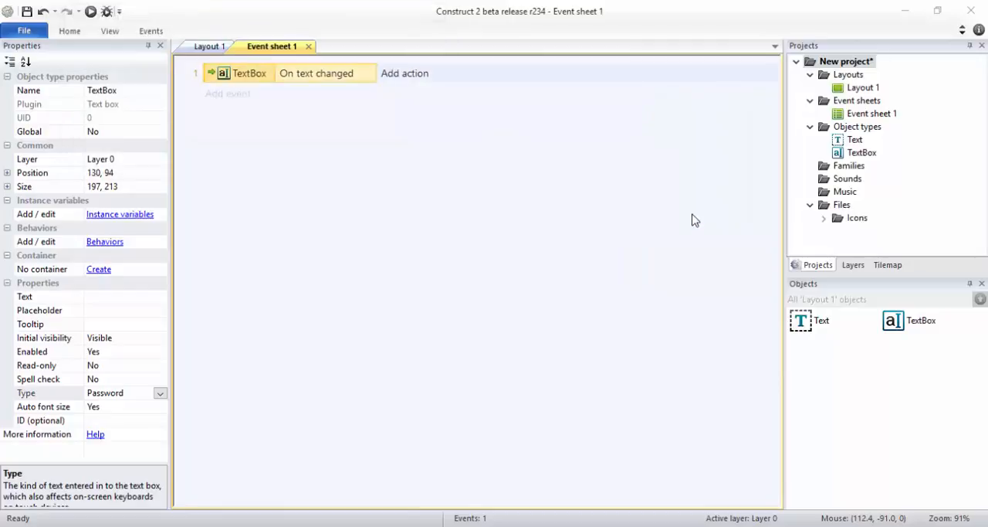
# Step: Preview the layout in the browser, enter test text in the password box, and return to the editor
pyautogui.click(91, 13)
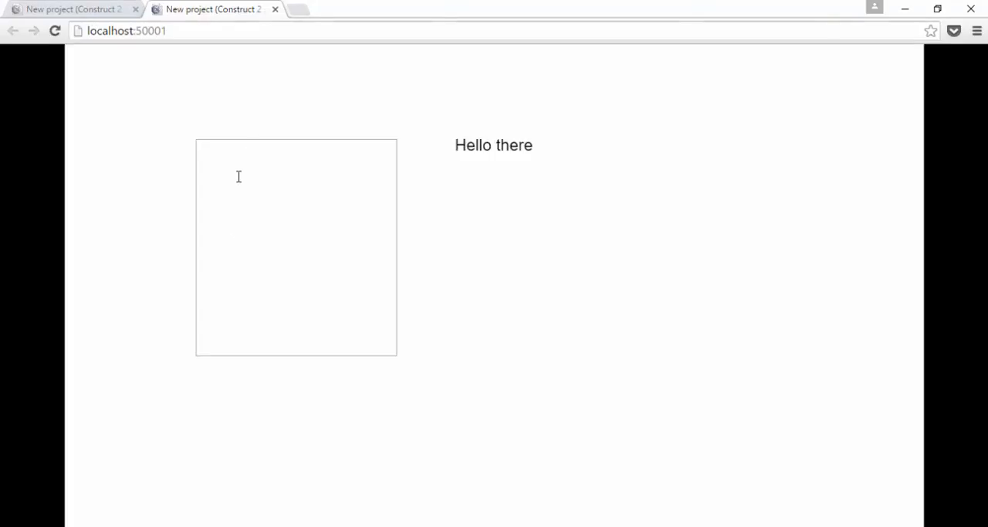
pyautogui.click(211, 244)
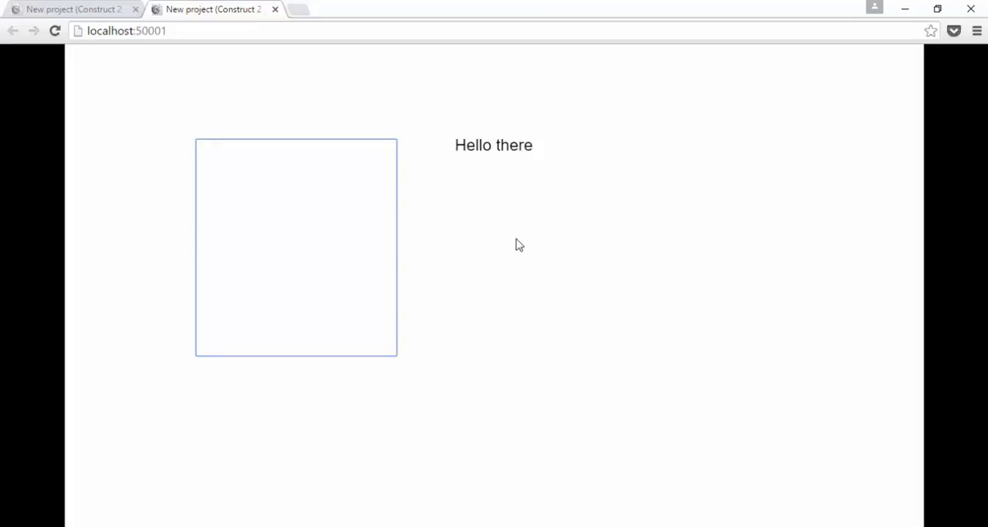
pyautogui.write('thius')
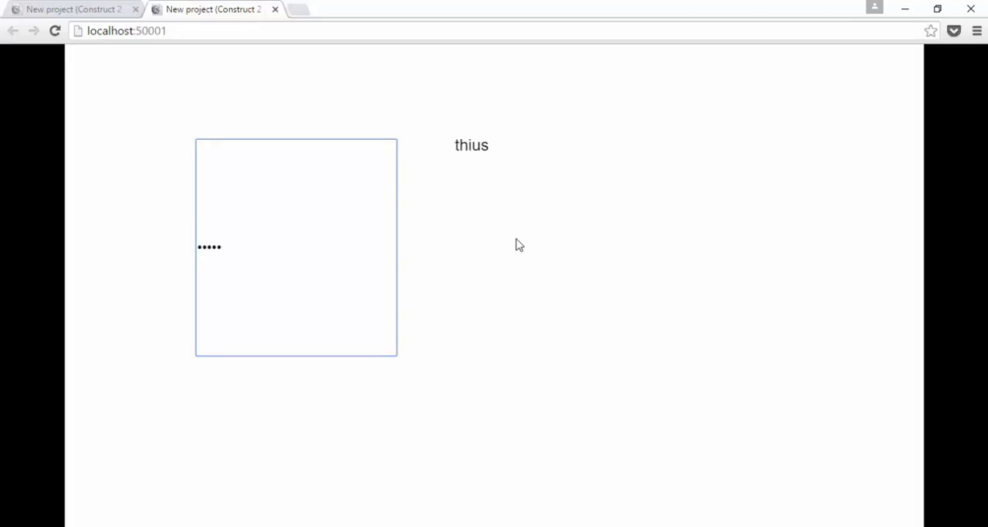
pyautogui.press('BackSpace')
pyautogui.press('BackSpace')
pyautogui.write('s is a test')
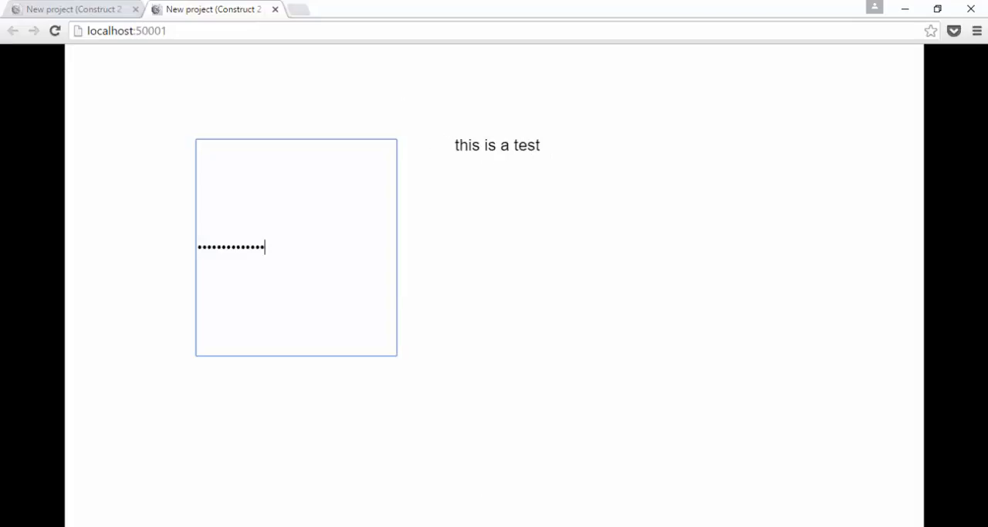
pyautogui.click(476, 488)
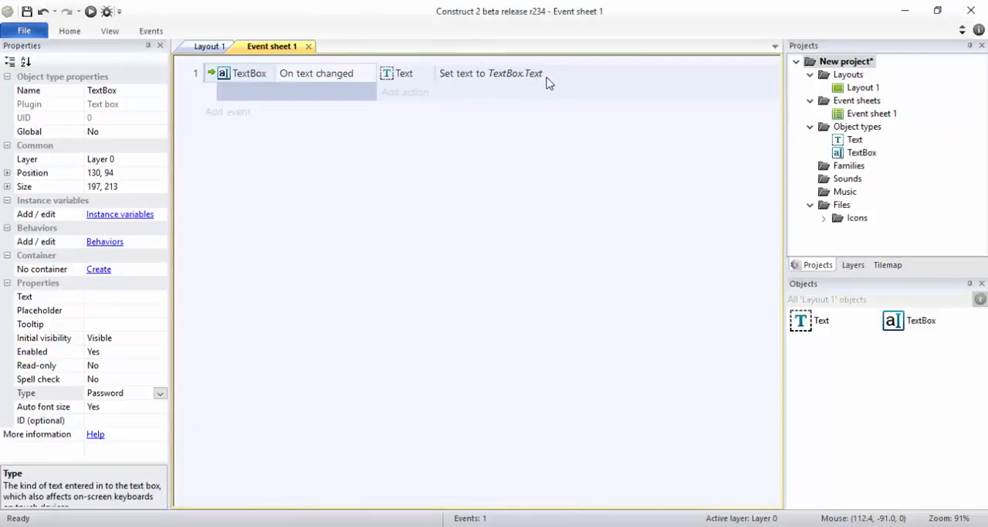
pyautogui.click(207, 48)
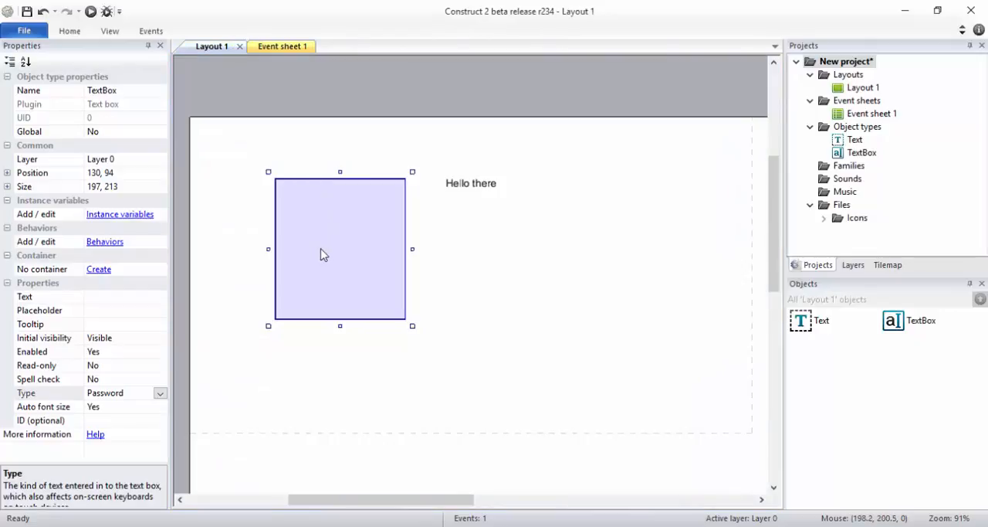
pyautogui.click(282, 47)
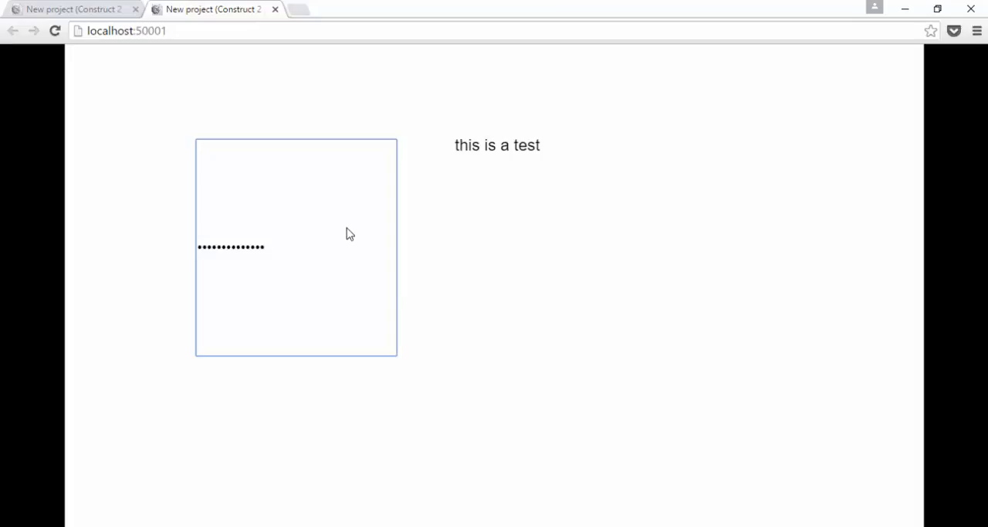
pyautogui.hotkey('alt', 'Tab')
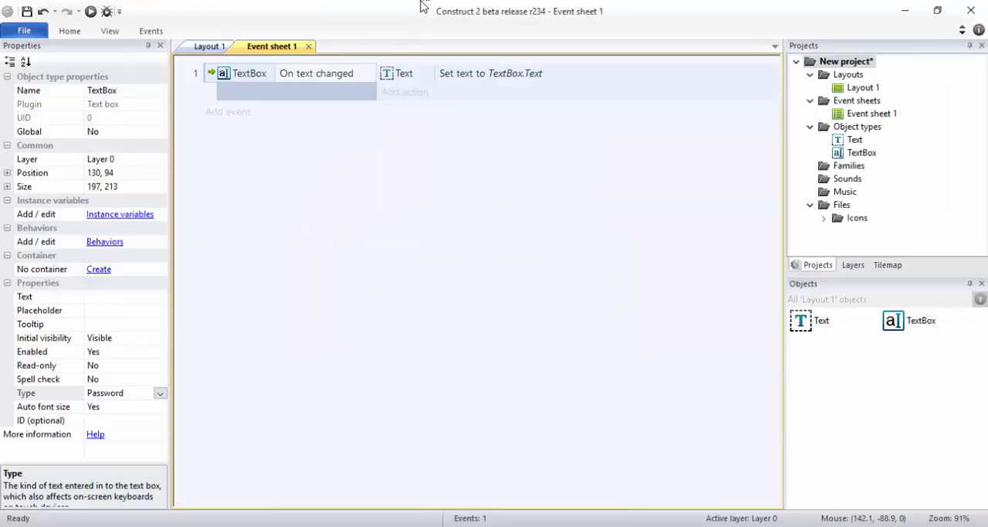
# Step: Look up the Local storage and AJAX plugins among the new objects available for Layout 1 without inserting either
pyautogui.click(209, 46)
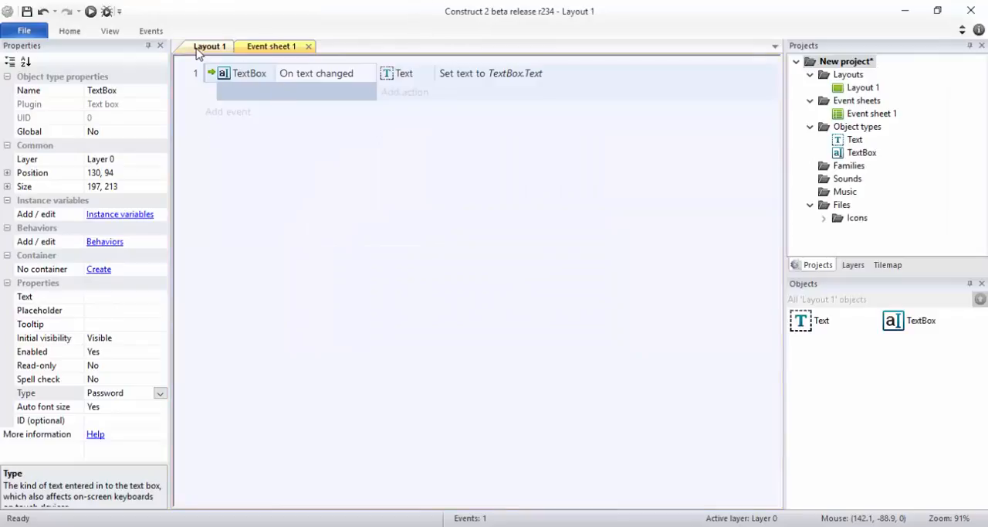
pyautogui.doubleClick(344, 99)
pyautogui.write('lo')
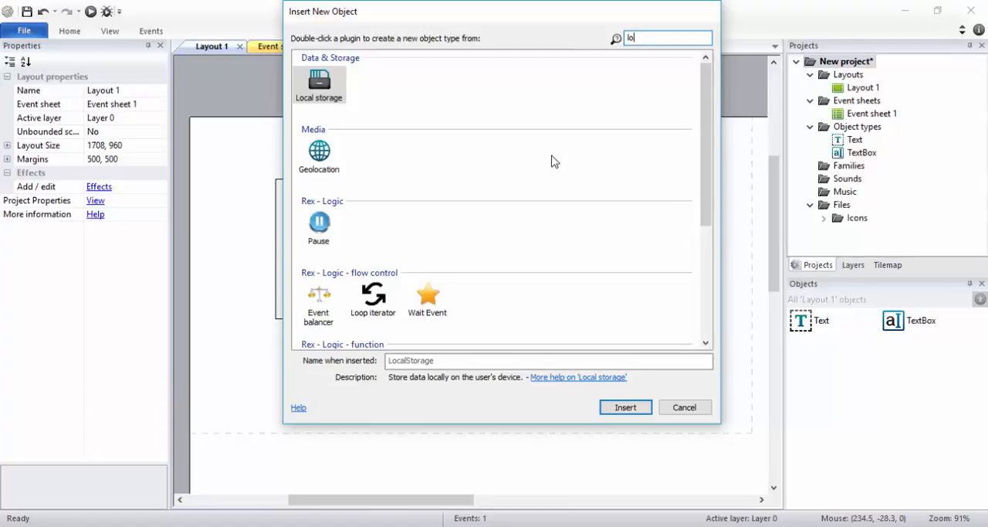
pyautogui.click(694, 409)
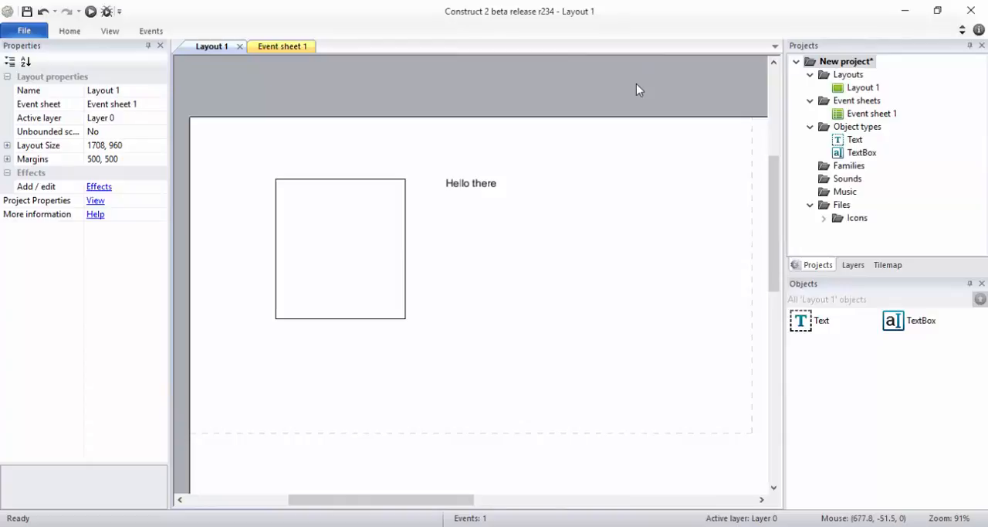
pyautogui.doubleClick(455, 87)
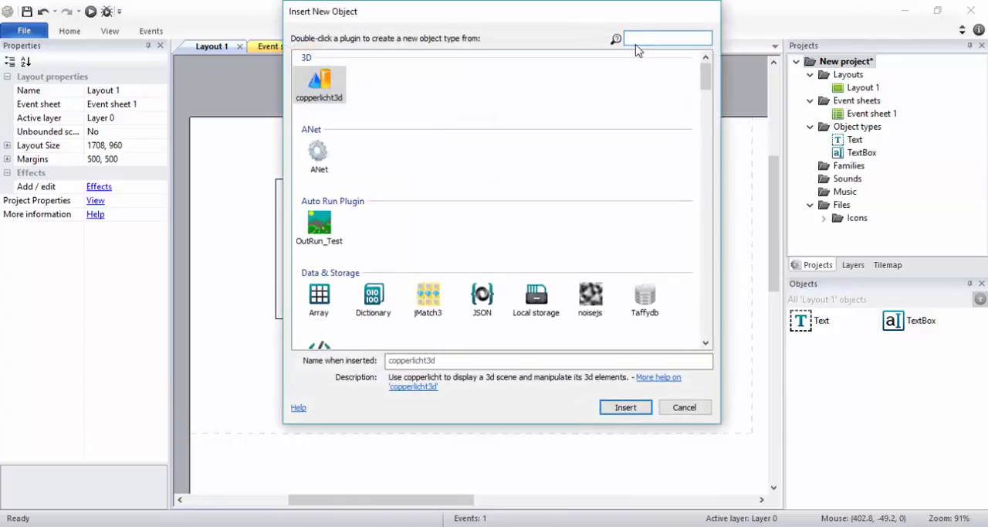
pyautogui.write('aj')
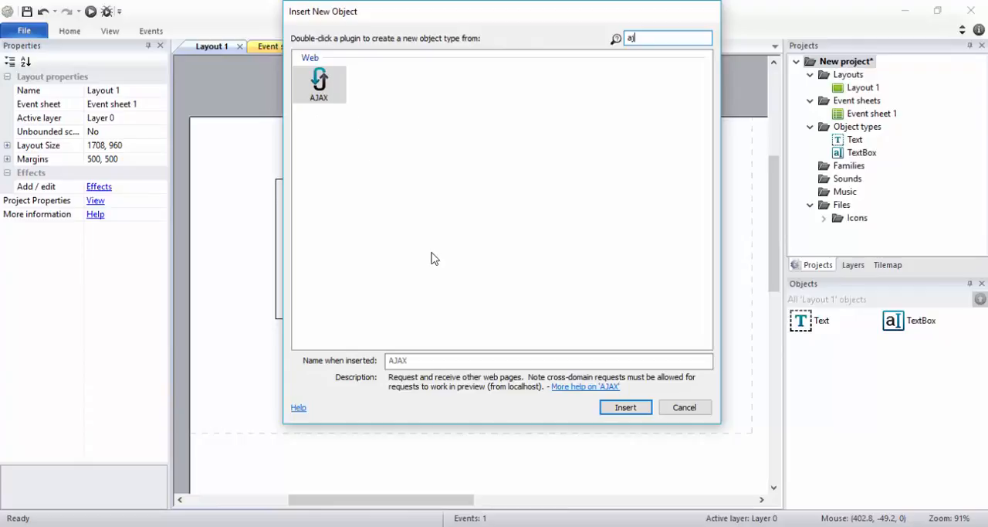
pyautogui.click(698, 406)
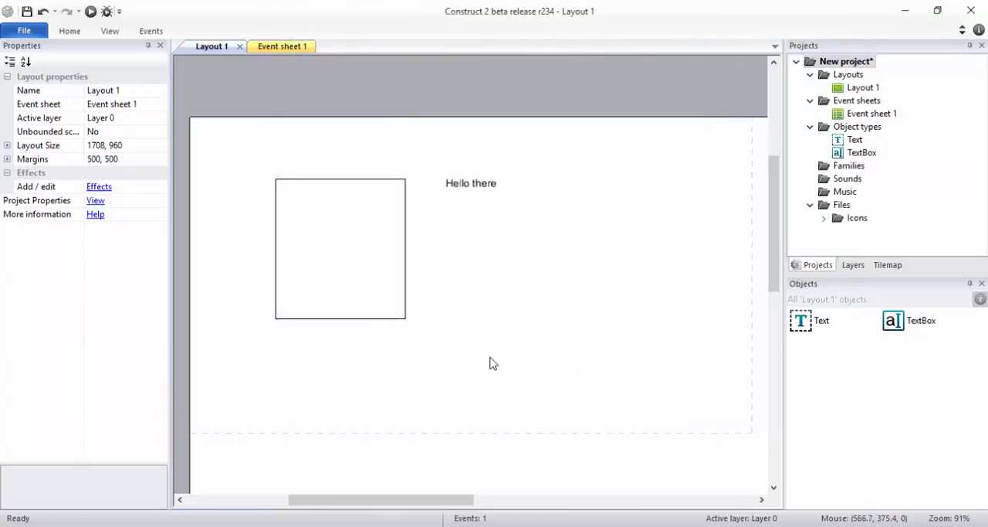
# Step: Set the input type of the text box on Layout 1 to Email
pyautogui.click(343, 291)
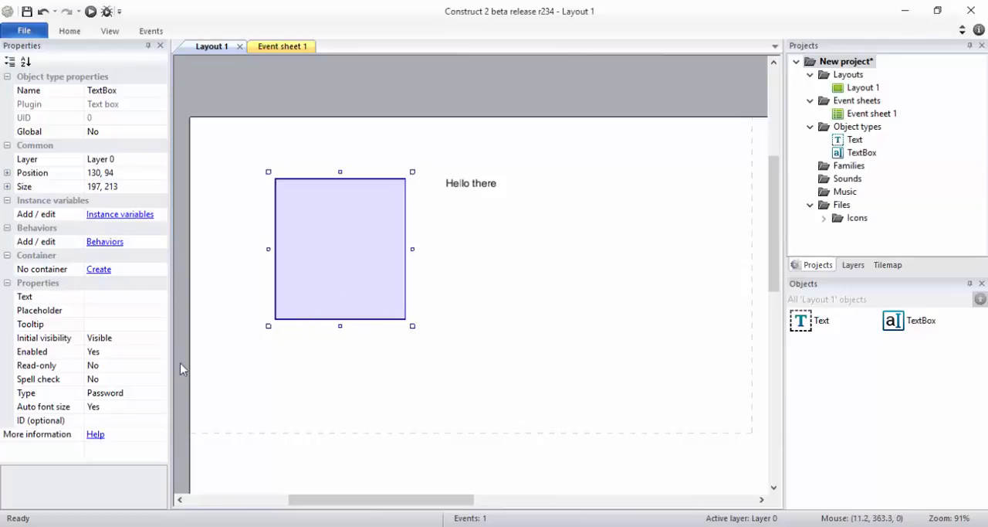
pyautogui.click(160, 398)
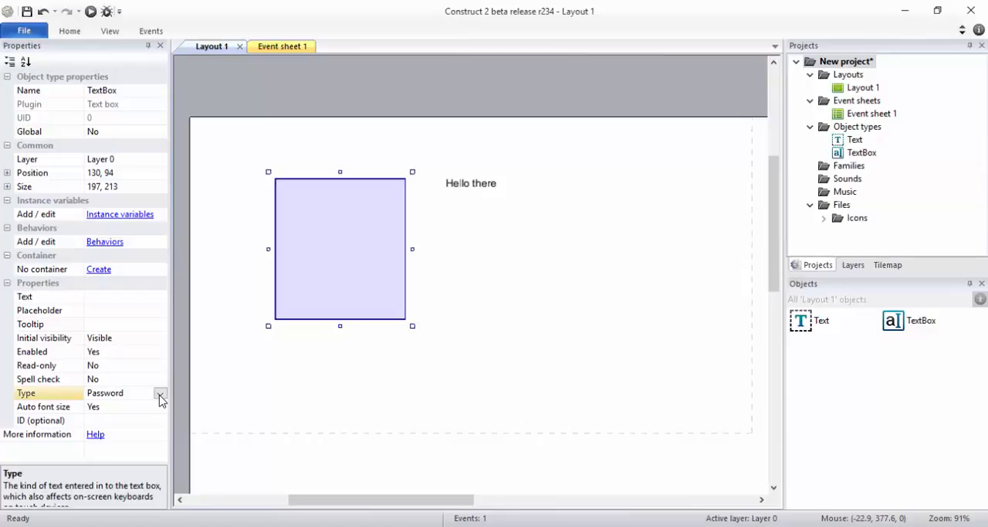
pyautogui.click(159, 395)
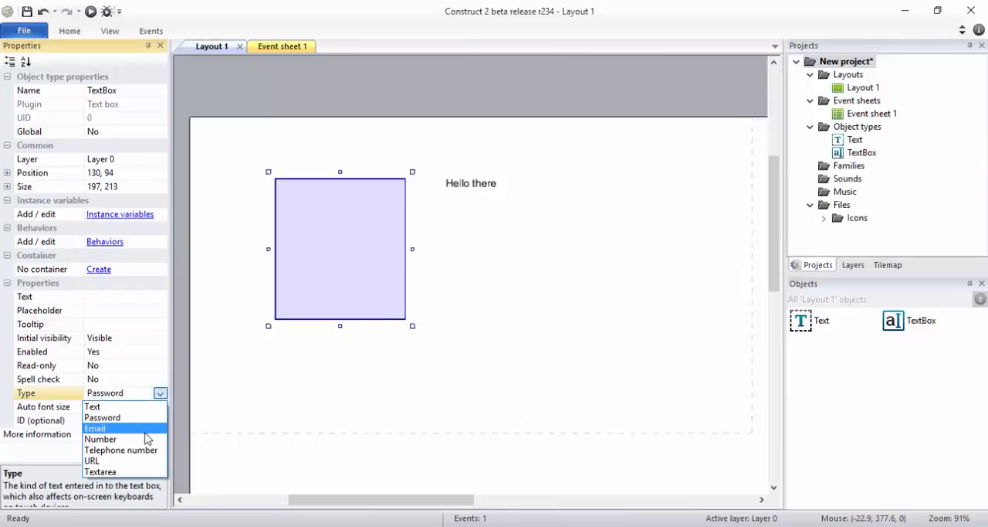
pyautogui.click(144, 431)
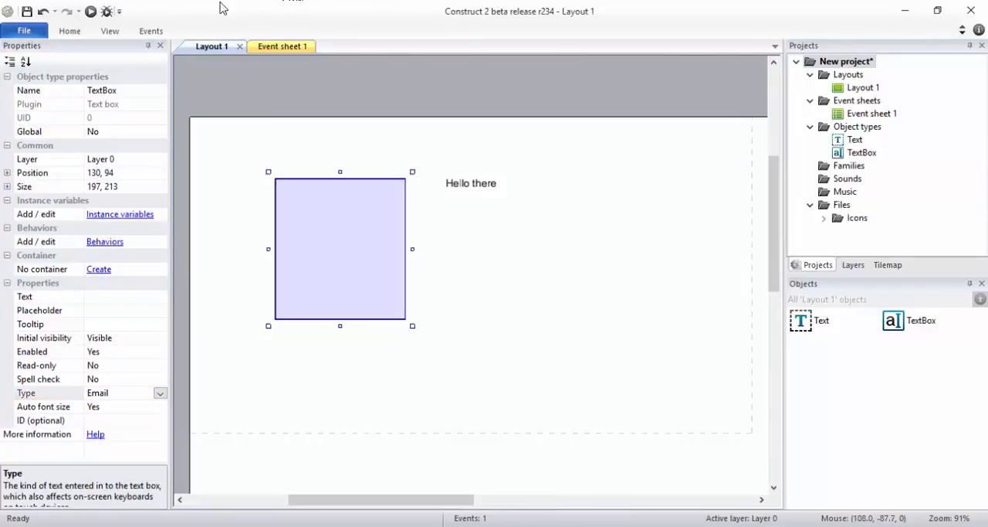
# Step: Preview the layout in the browser, dismiss the offer to save the password, and enter a test e-mail address in the text box
pyautogui.click(91, 11)
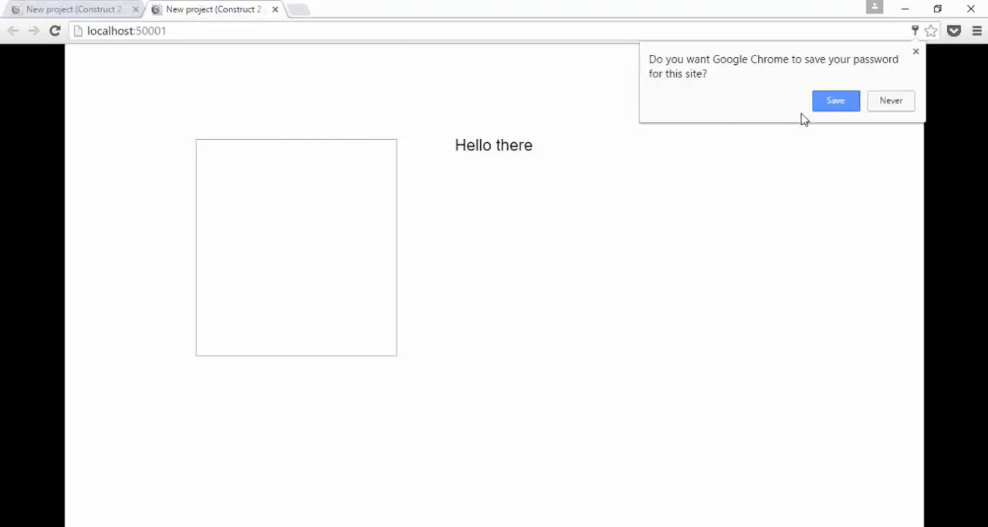
pyautogui.click(915, 51)
pyautogui.click(331, 266)
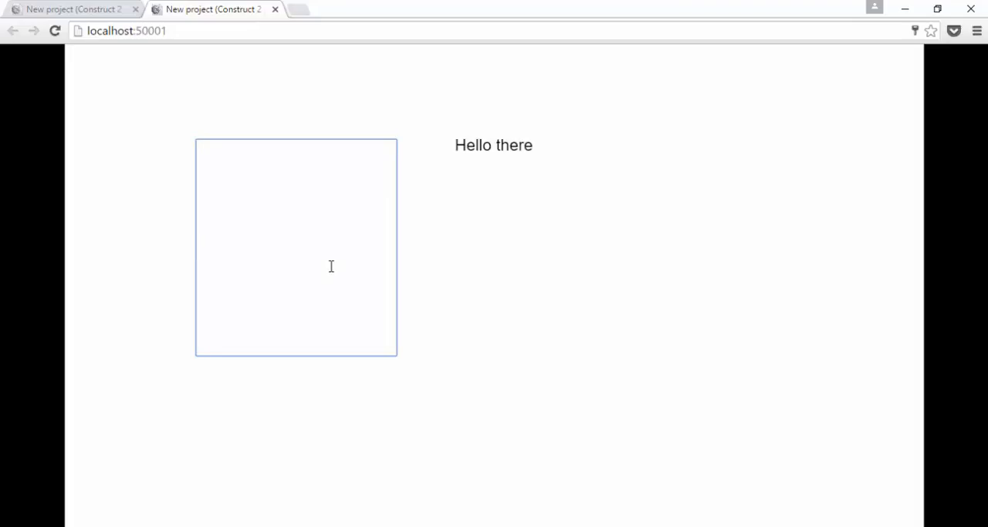
pyautogui.write('d@a')
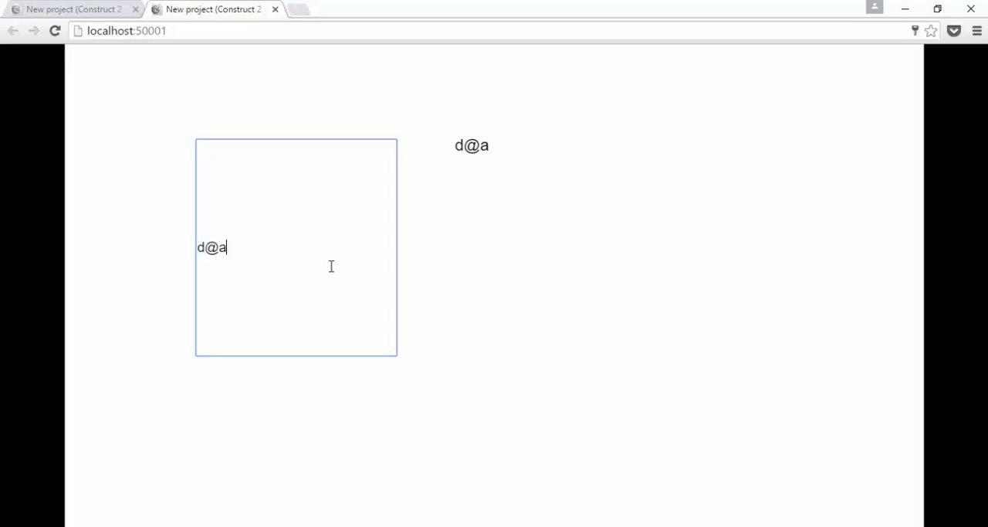
pyautogui.write('.com')
pyautogui.click(552, 269)
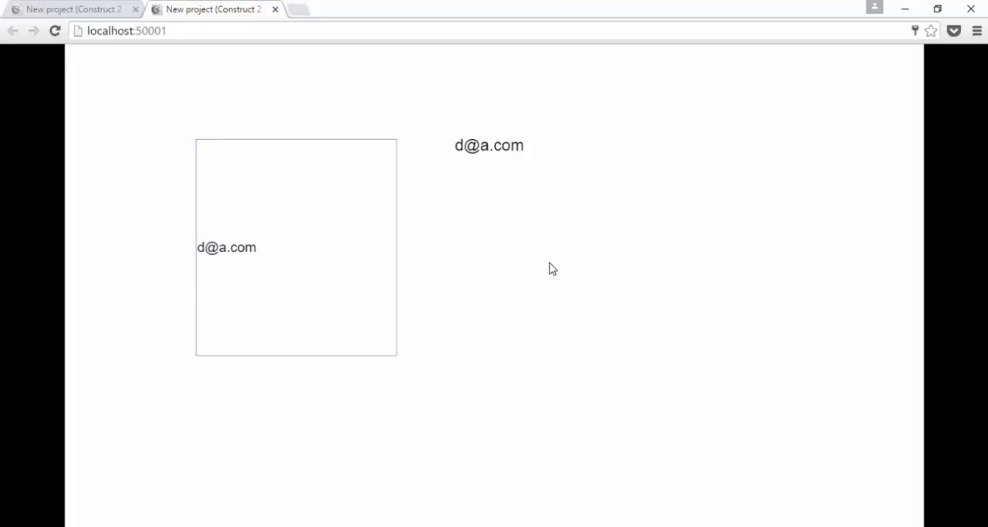
# Step: Replace the e-mail address in the previewed text box with the non-email text "swdfsdfsdfsf" and select that text
pyautogui.moveTo(264, 247); pyautogui.dragTo(144, 247)
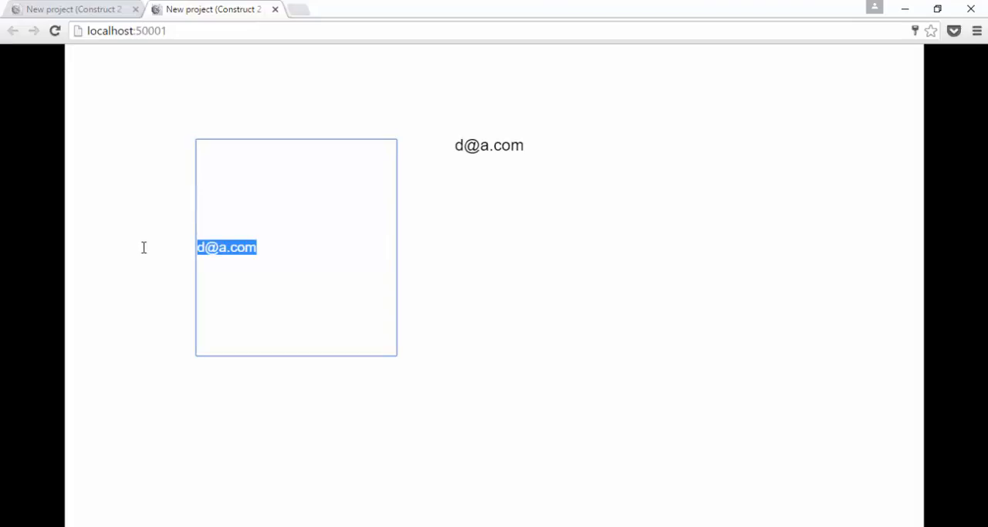
pyautogui.write('swdfsdfsdfsf')
pyautogui.click(629, 254)
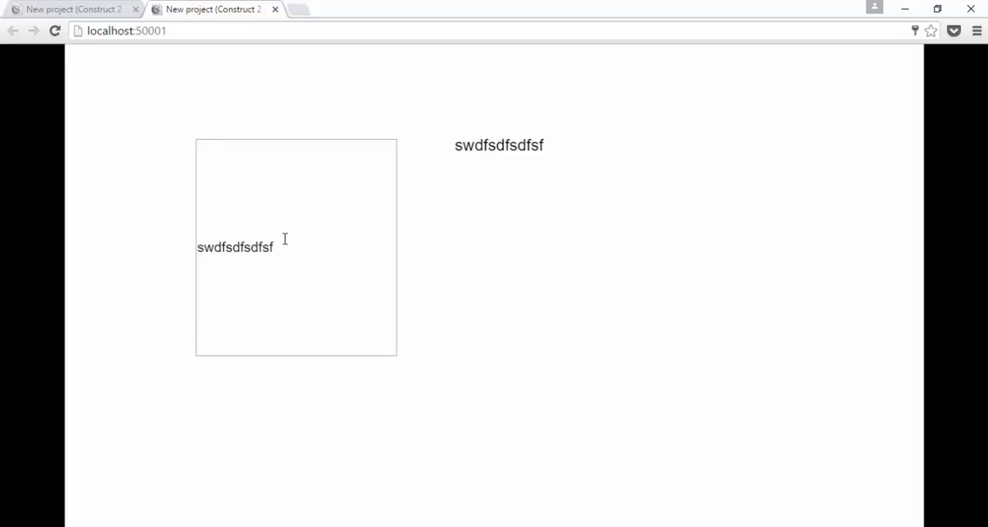
pyautogui.moveTo(285, 246); pyautogui.dragTo(181, 245)
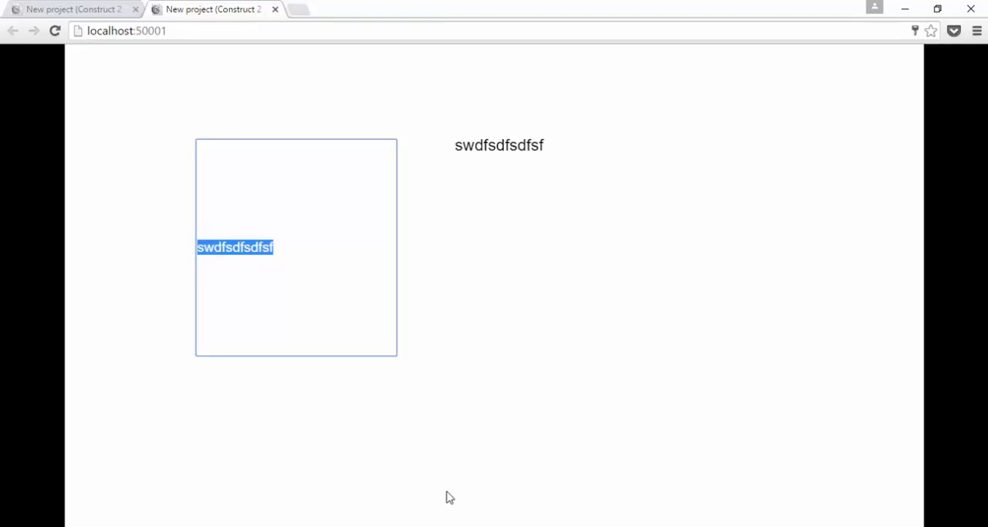
pyautogui.hotkey('alt', 'Tab')
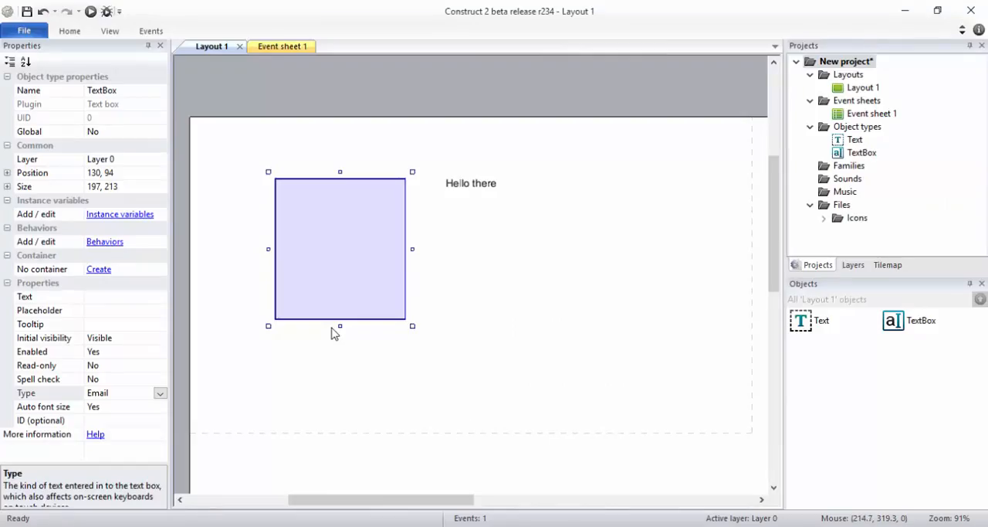
pyautogui.click(159, 393)
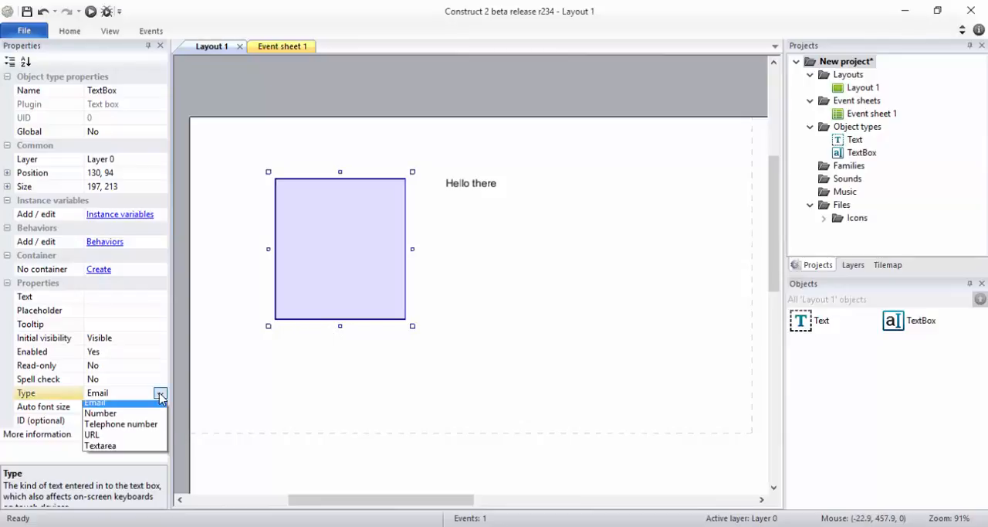
pyautogui.click(143, 440)
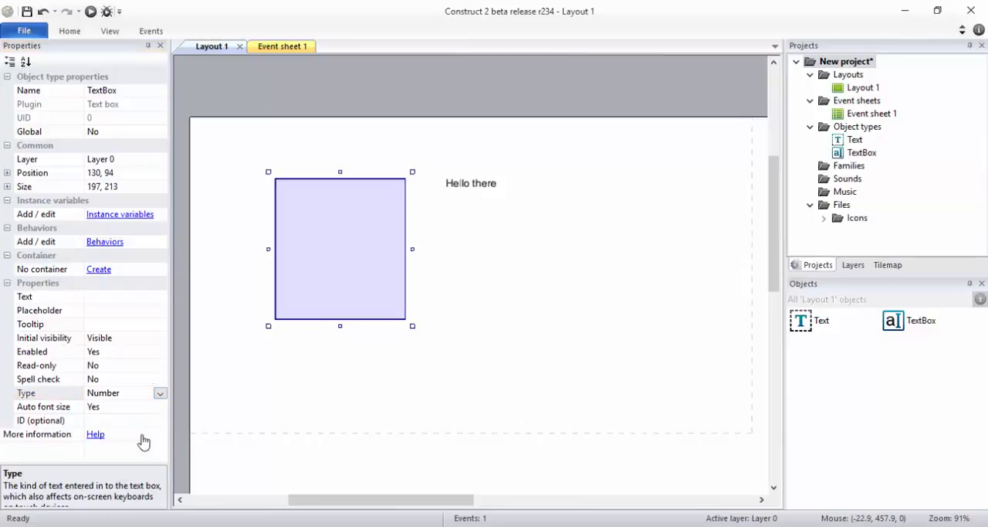
pyautogui.click(90, 11)
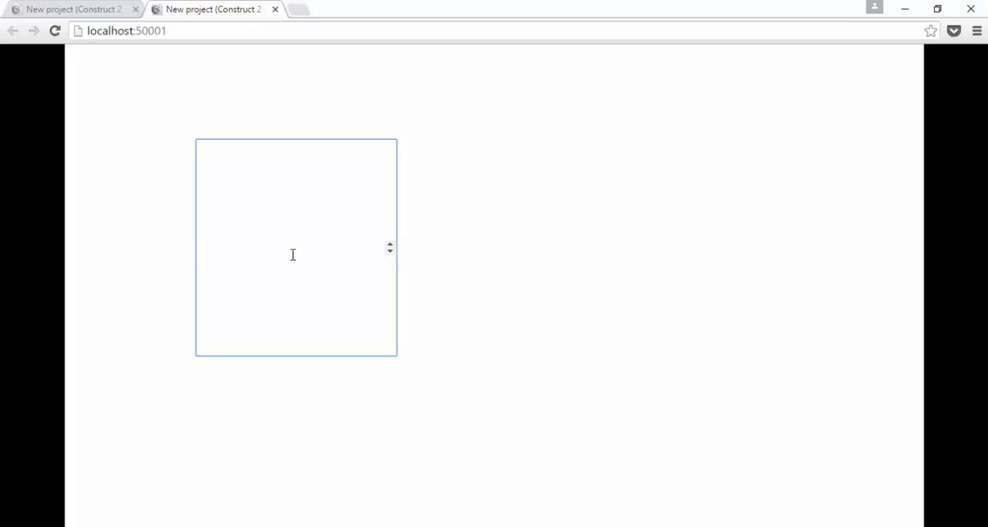
pyautogui.write('213434555665')
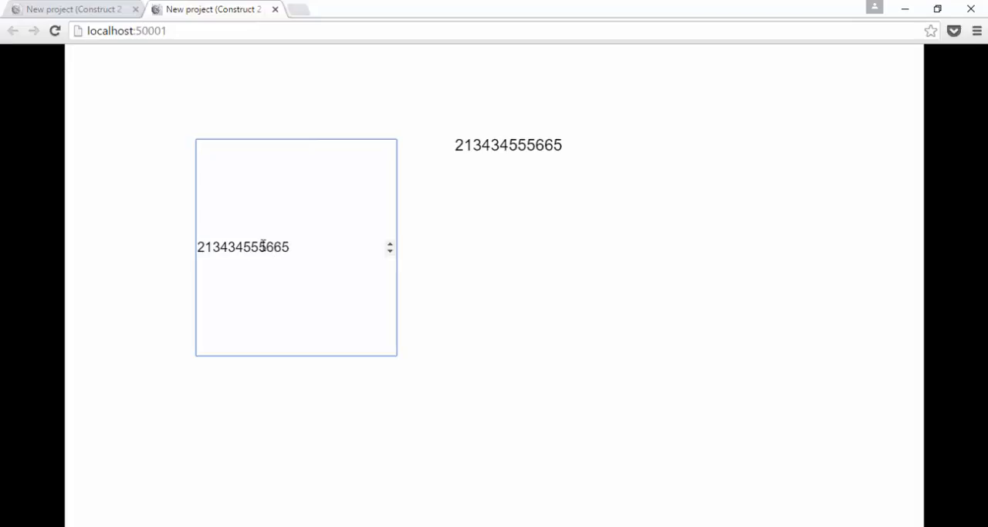
# Step: Return to Construct 2, set the text box's input type to Telephone number, and enlarge the property description area
pyautogui.hotkey('alt', 'Tab')
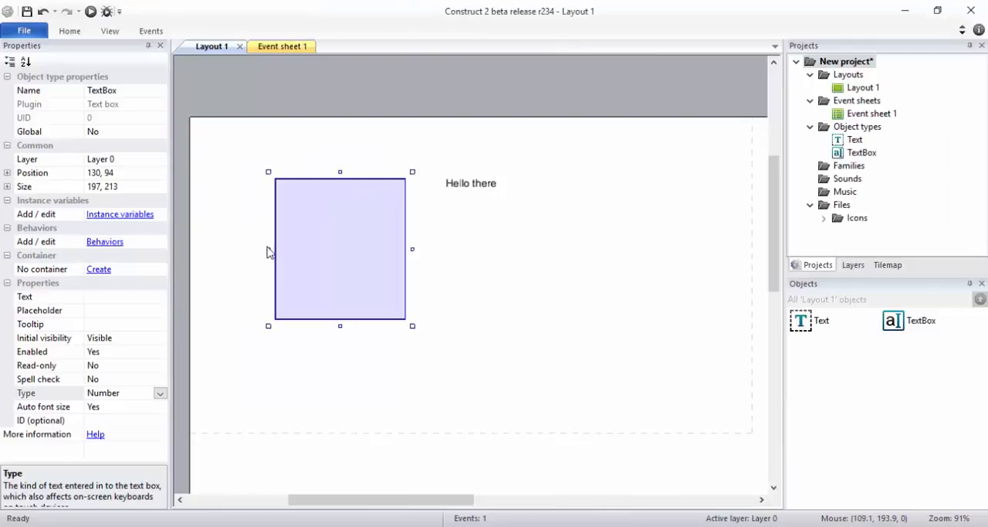
pyautogui.click(160, 396)
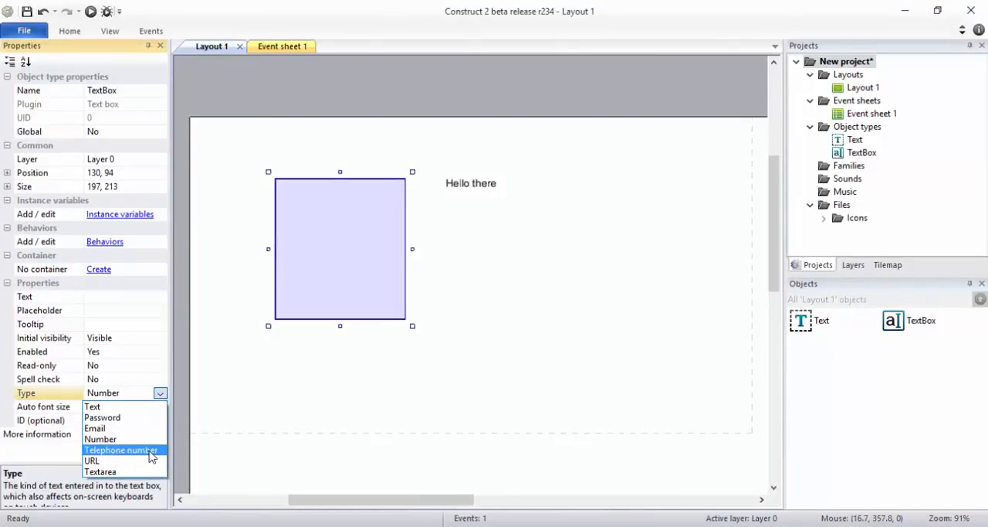
pyautogui.click(152, 451)
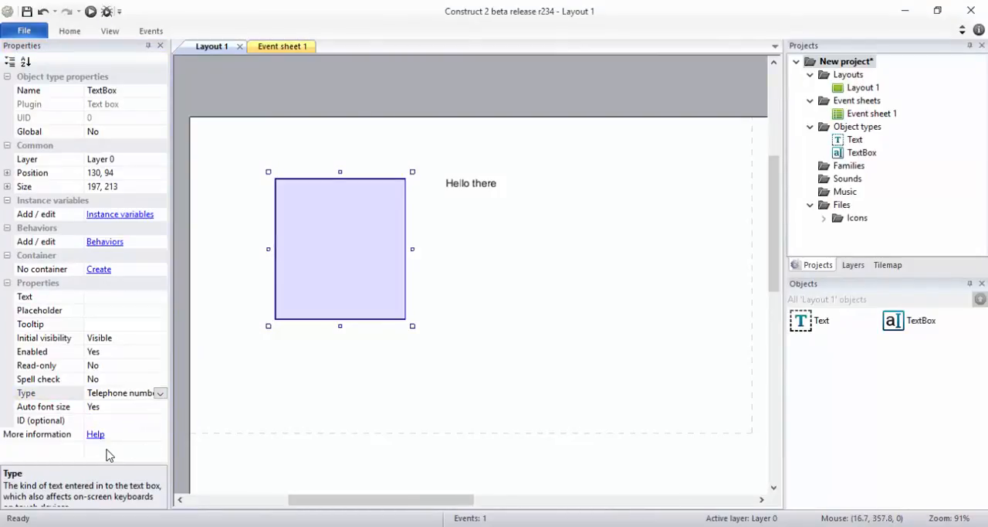
pyautogui.moveTo(109, 466); pyautogui.dragTo(111, 436)
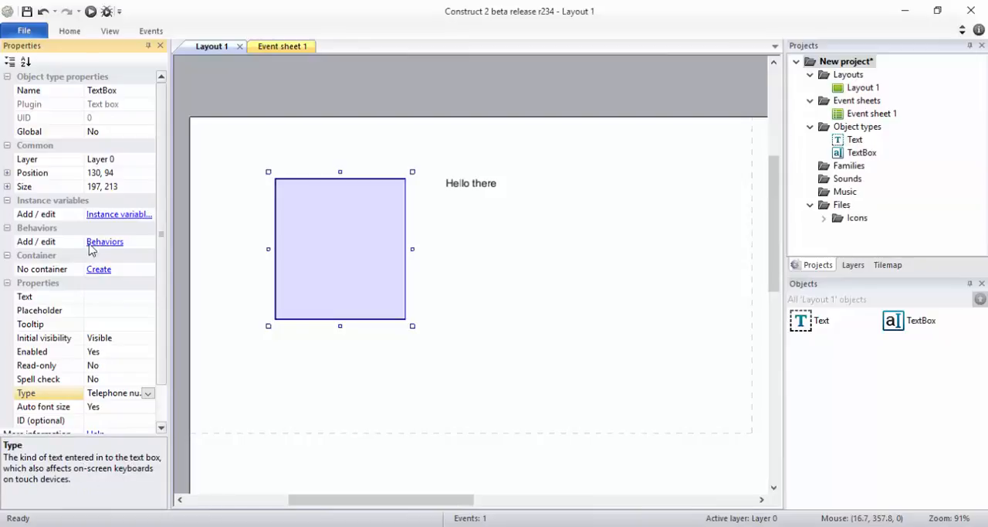
# Step: Preview the layout, enter the letters "dsfgdsfdsfgdfdfdfg" in the text box, and replace them with "dfdfdfdf"
pyautogui.click(90, 11)
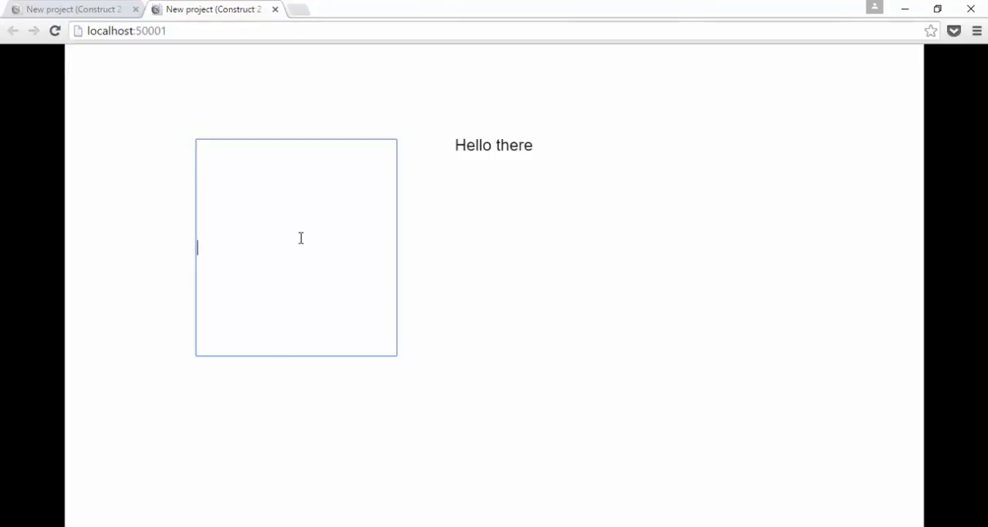
pyautogui.write('dsfgdsfdsfgdfdfdfg')
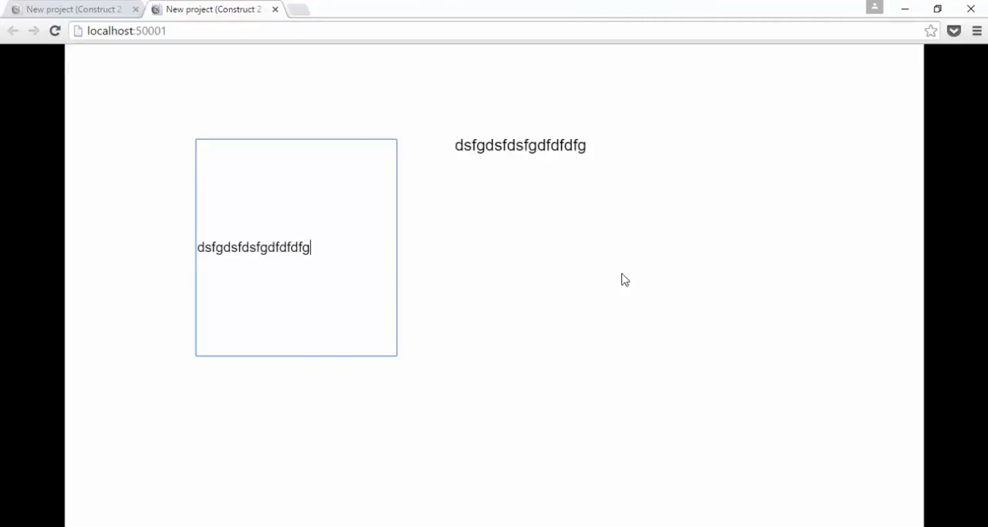
pyautogui.click(497, 300)
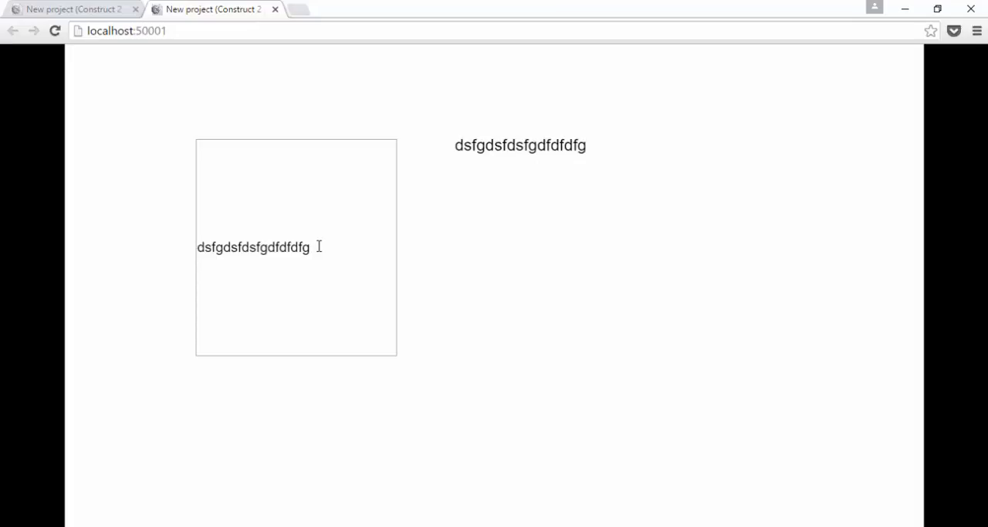
pyautogui.moveTo(319, 246); pyautogui.dragTo(183, 245)
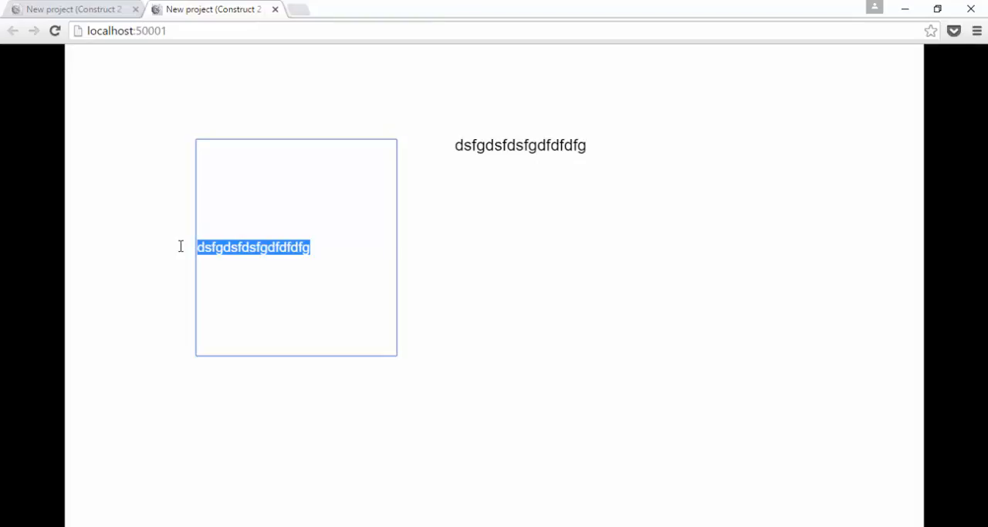
pyautogui.write('dfdfdfdf')
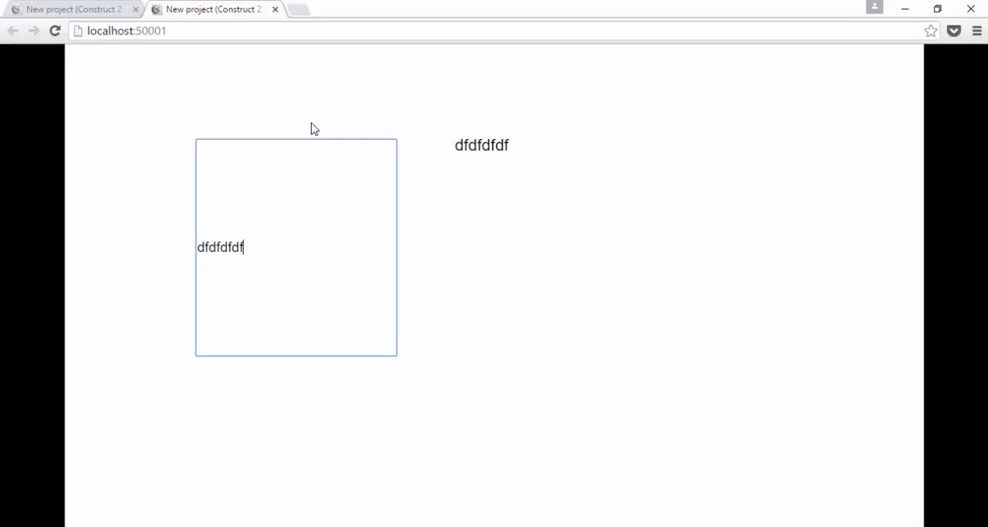
# Step: Return to Construct 2 and set the input type of the text box on Layout 1 to URL
pyautogui.hotkey('alt', 'Tab')
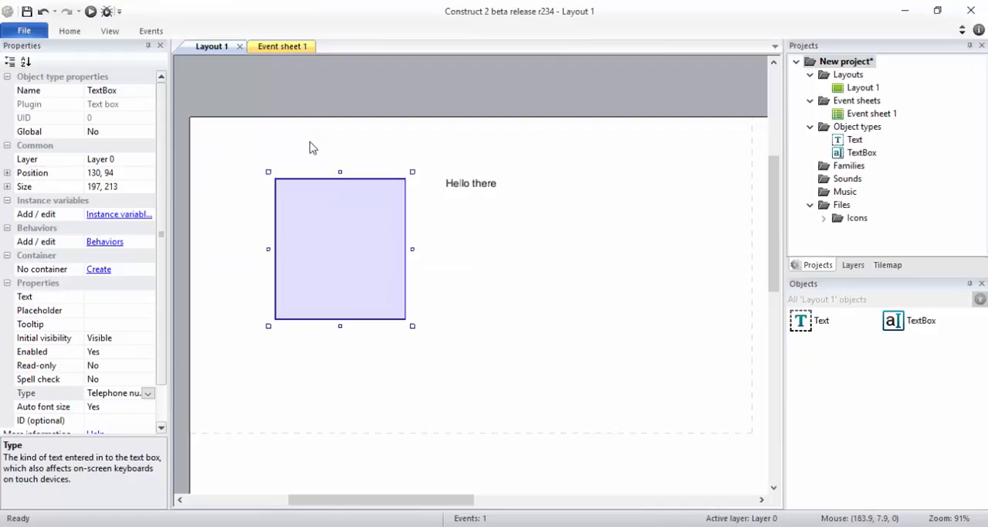
pyautogui.click(149, 394)
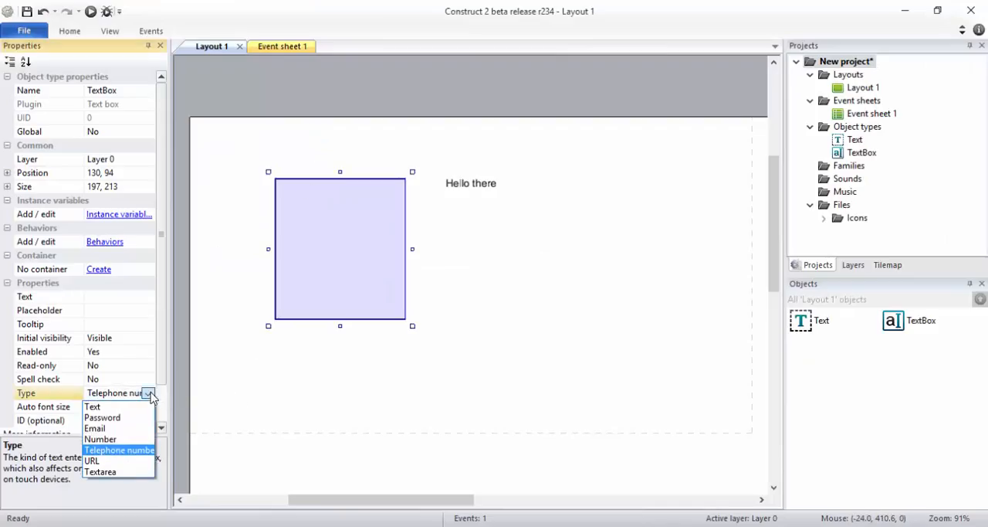
pyautogui.click(128, 458)
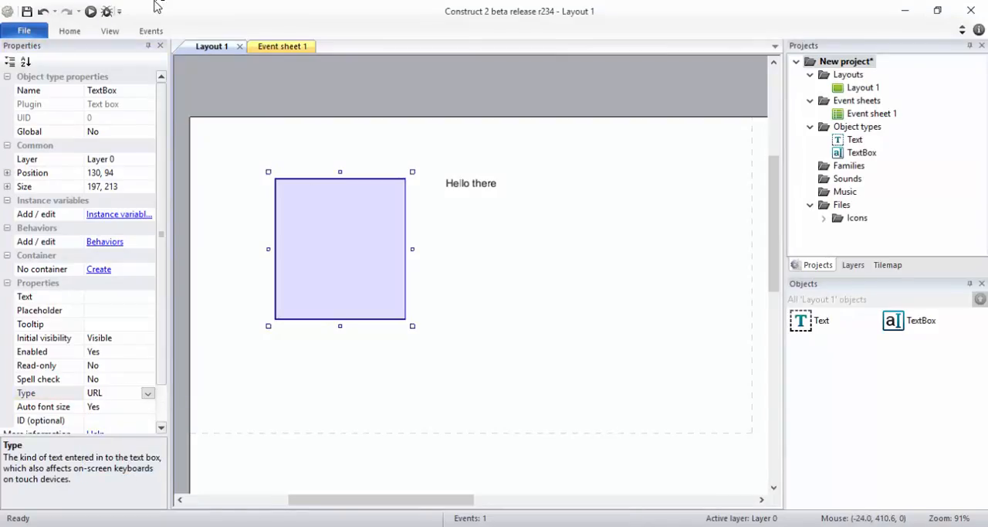
# Step: Preview the layout in the browser and enter the non-URL text "ghjgjghjg" in the text box
pyautogui.click(91, 11)
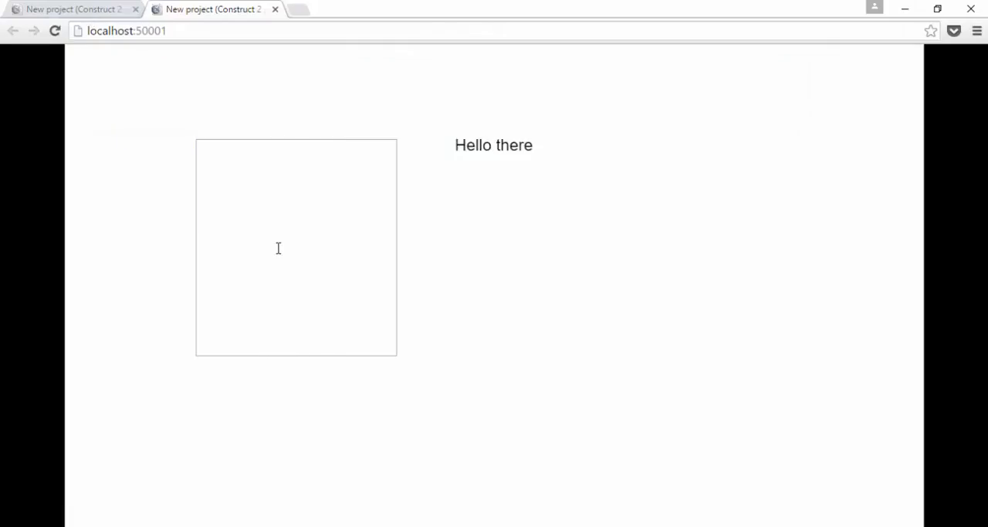
pyautogui.click(278, 248)
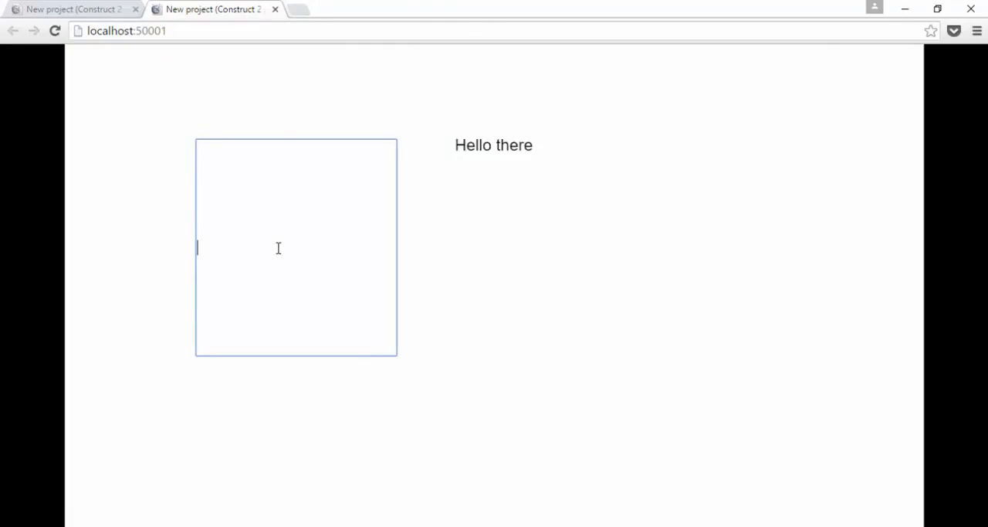
pyautogui.write('ghjgjghjg')
pyautogui.click(525, 264)
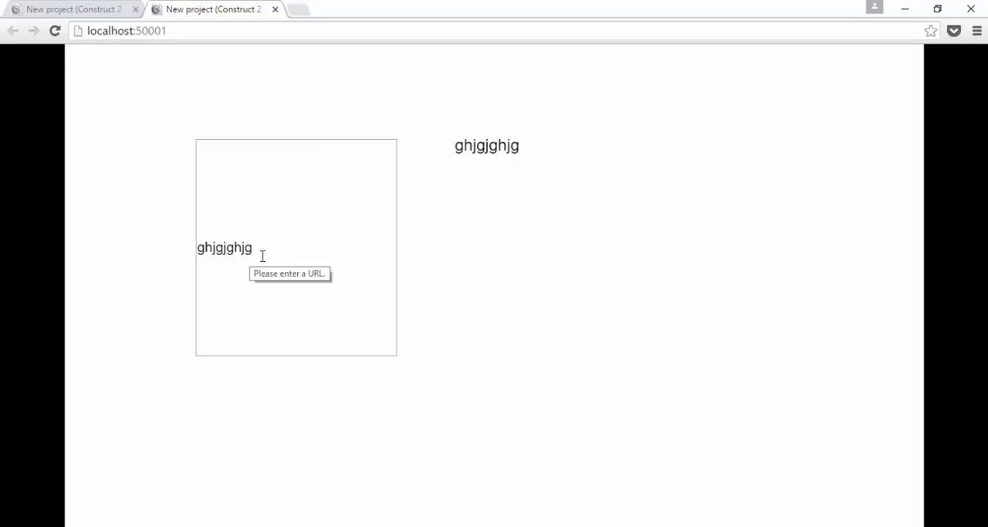
pyautogui.moveTo(262, 255); pyautogui.dragTo(135, 258)
pyautogui.write('www')
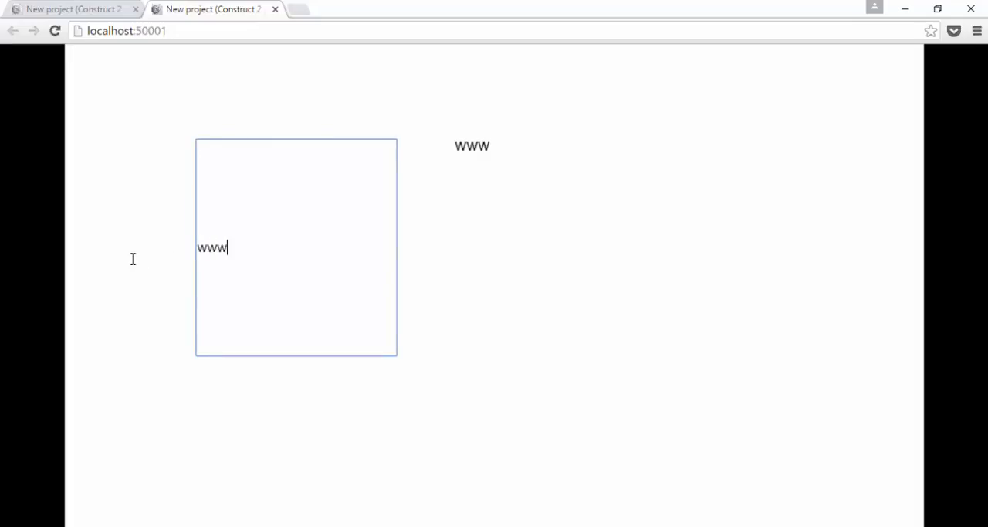
pyautogui.write('.abc.com')
pyautogui.click(649, 266)
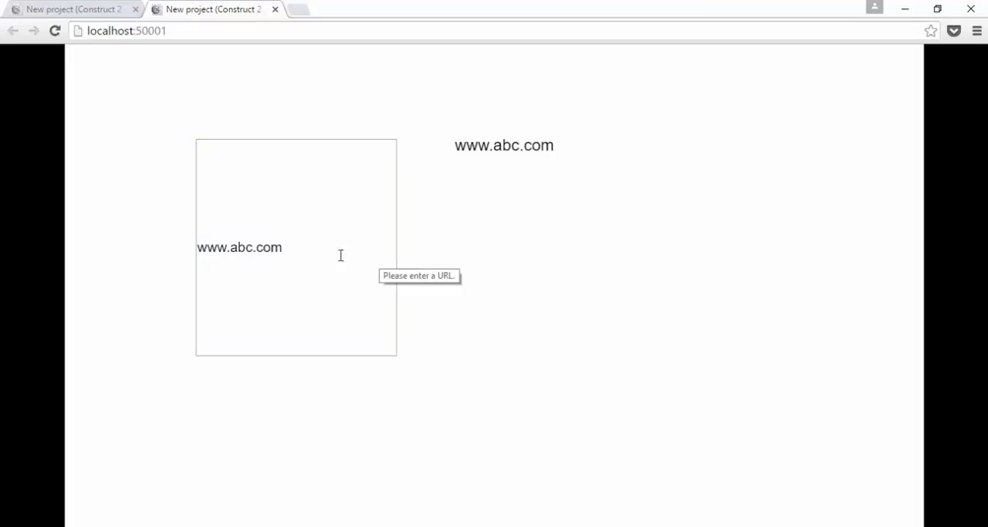
pyautogui.click(286, 249)
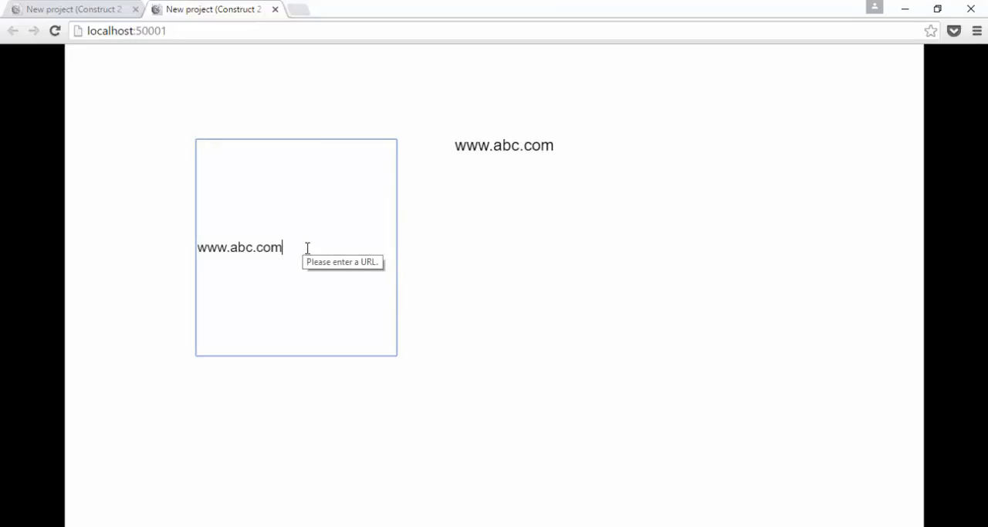
pyautogui.write('fhgvnfghfghfgh')
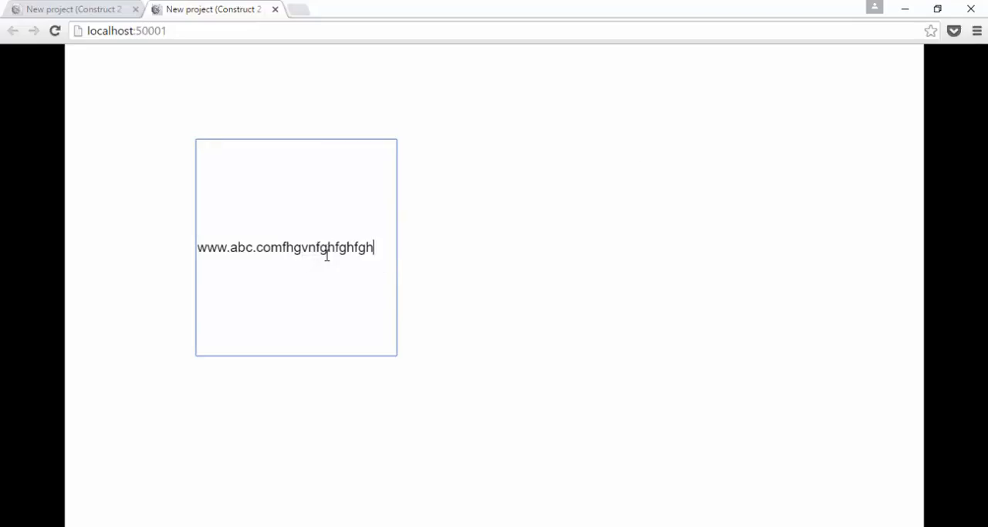
pyautogui.write('fhfghfghfghffg')
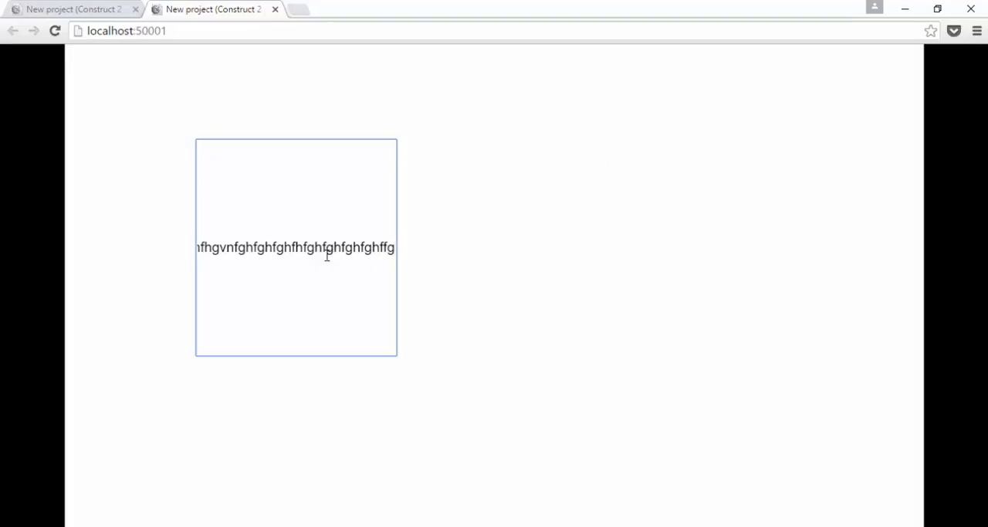
pyautogui.hotkey('ctrl', 'a')
pyautogui.write('12121212112')
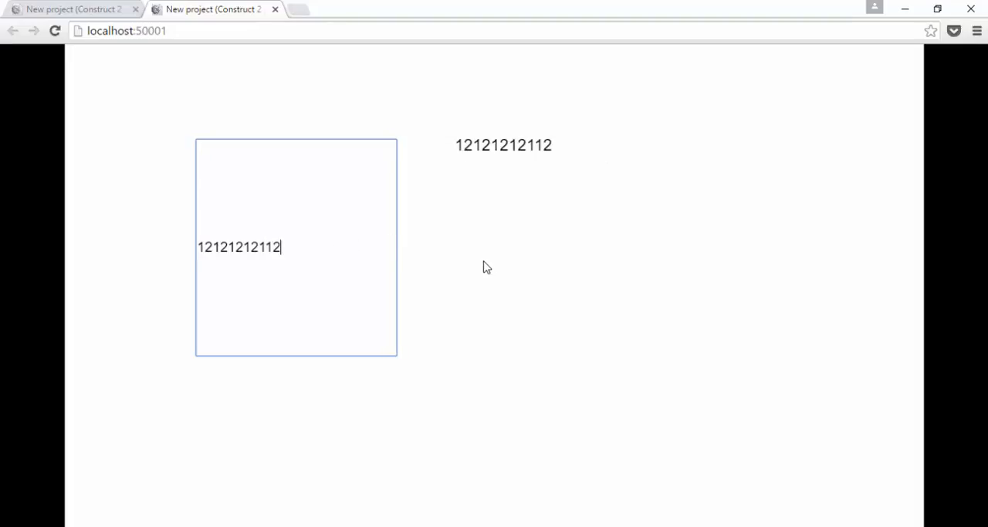
pyautogui.click(486, 267)
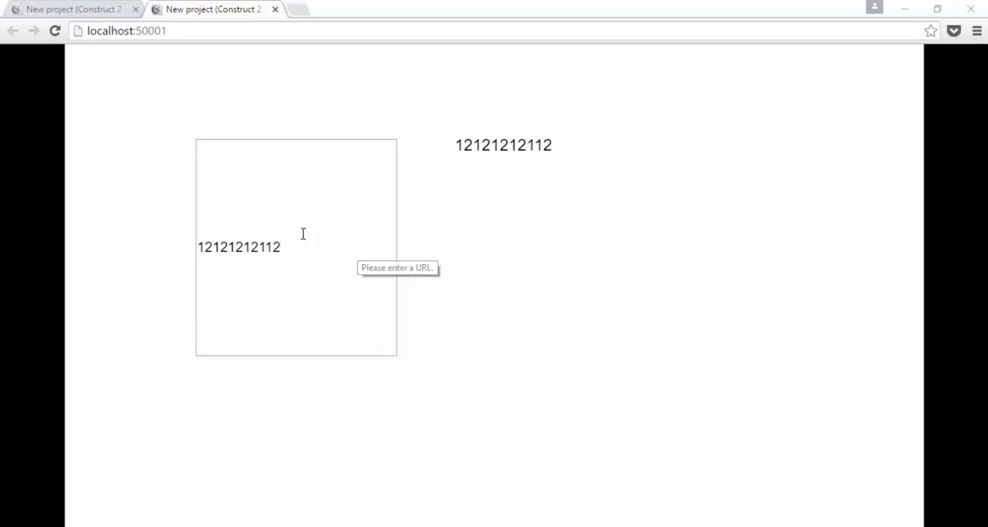
# Step: Return to Construct 2 and set the input type of the text box on Layout 1 to Textarea
pyautogui.hotkey('alt', 'Tab')
pyautogui.click(148, 395)
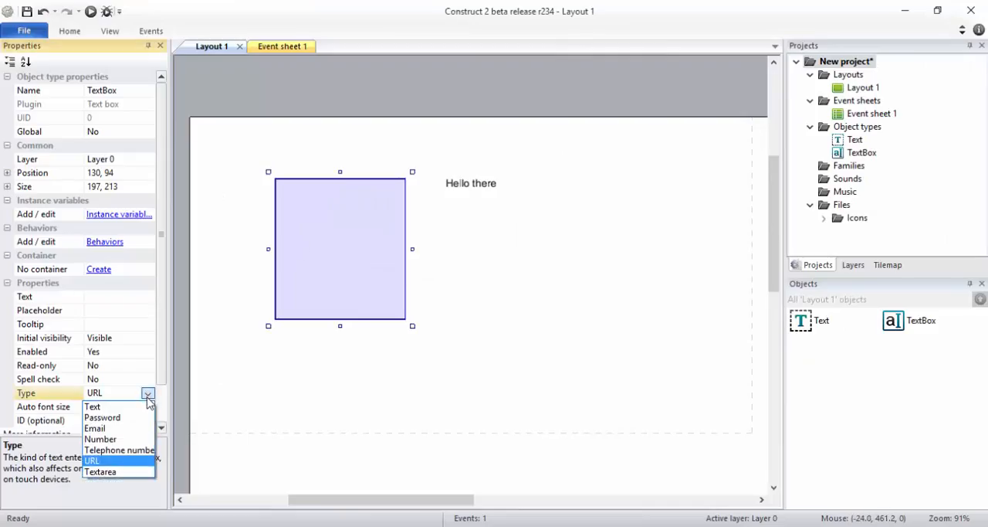
pyautogui.click(130, 472)
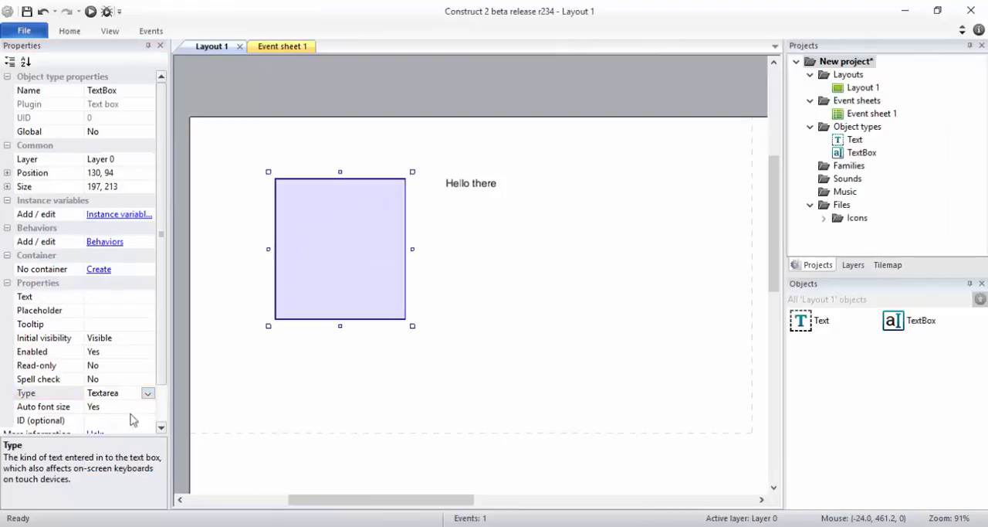
# Step: Preview the layout and fill the text area with several lines of random letters, including one line long enough to wrap
pyautogui.click(91, 11)
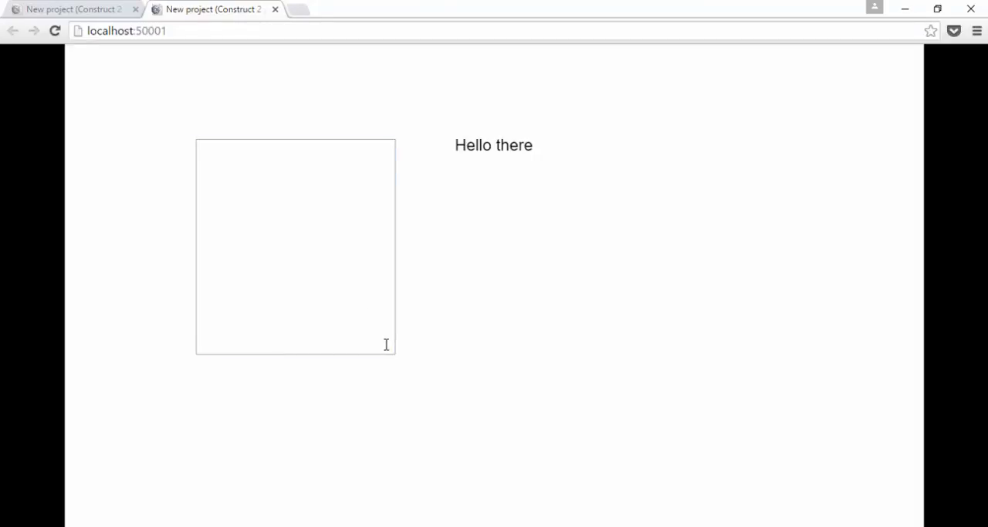
pyautogui.click(386, 344)
pyautogui.write('dfgdfgd')
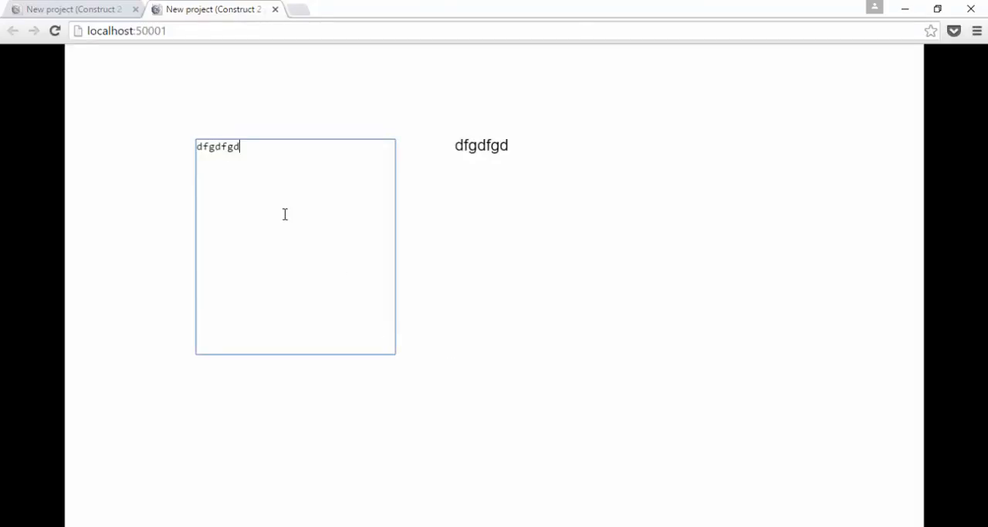
pyautogui.write('fgdgdfgdf')
pyautogui.press('Return')
pyautogui.write('dfgdfgg')
pyautogui.press('Return')
pyautogui.write('dfgdfggggggggggggggggggggggggggbfgddfgdfgdg          ghf fgddfgdf')
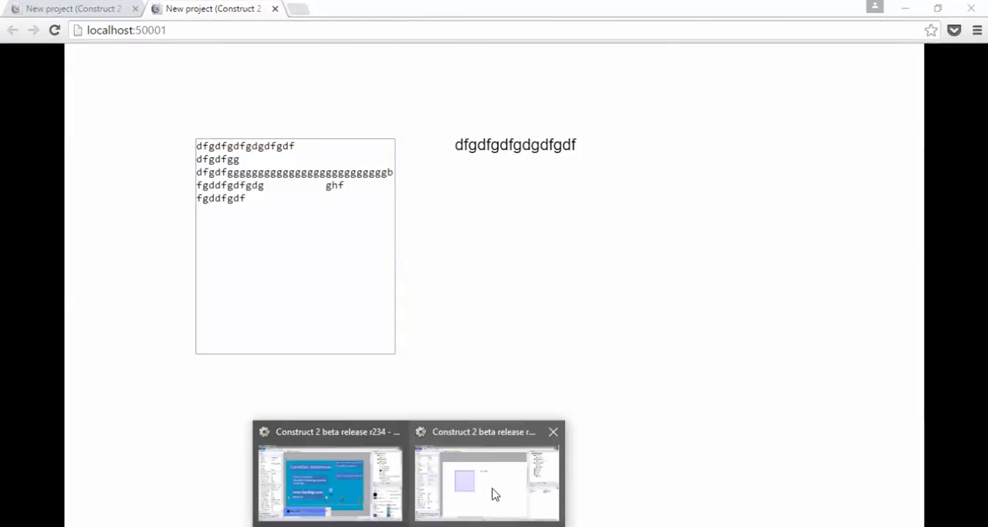
# Step: Shrink the text box on Layout 1 to about a quarter of its height, and preview it with "ewrtwerr v" entered
pyautogui.click(492, 488)
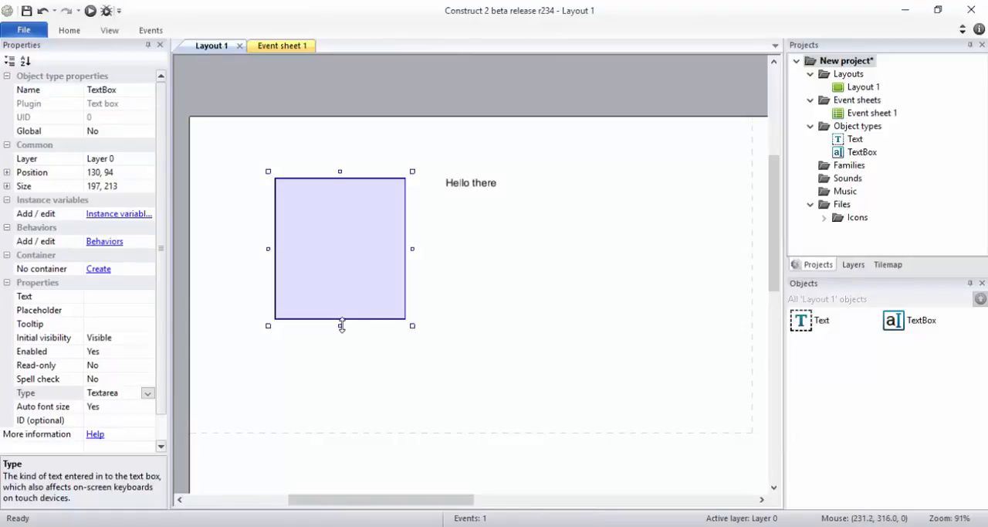
pyautogui.moveTo(340, 325); pyautogui.dragTo(328, 210)
pyautogui.click(91, 11)
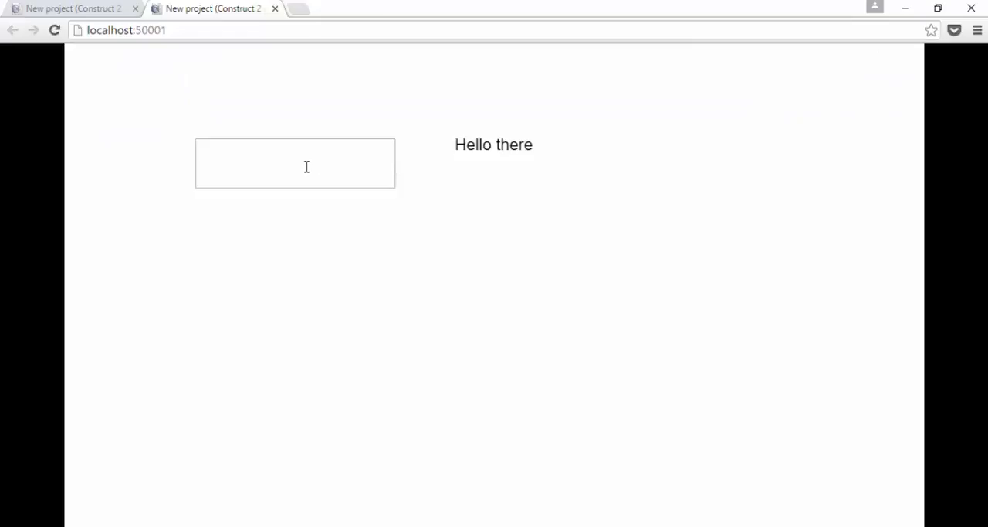
pyautogui.click(306, 166)
pyautogui.write('ewrtwerr v ')
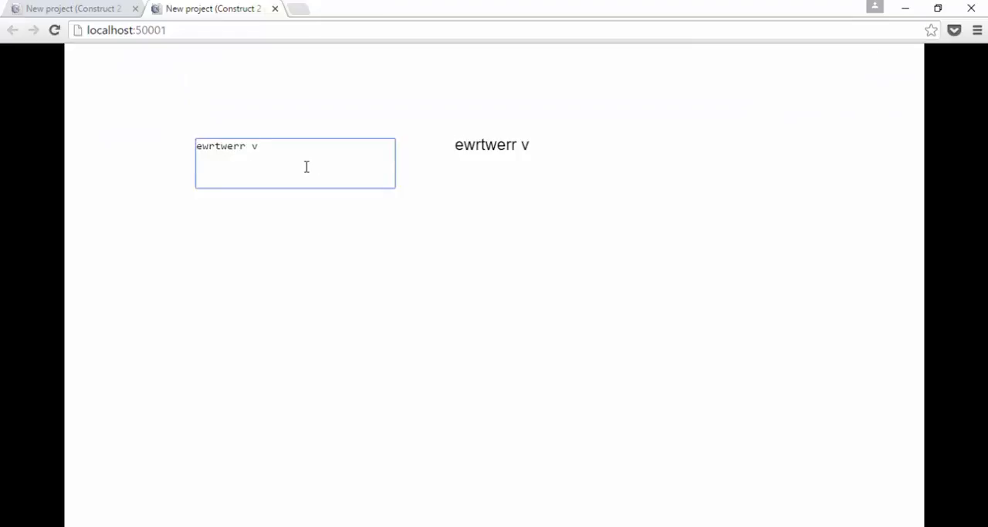
pyautogui.write('dfssdfsdff     ')
pyautogui.write('dfgdsfgdfgfg')
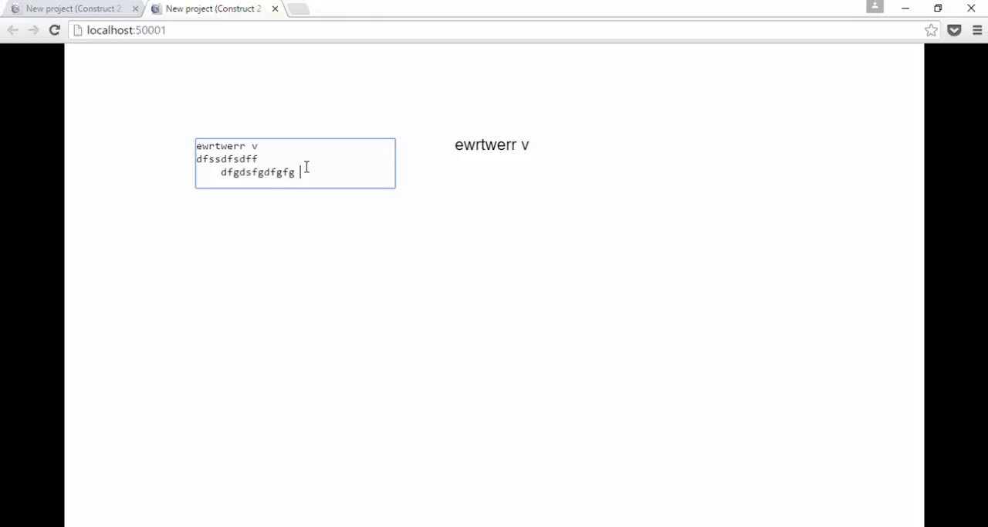
pyautogui.write('  dfggdfgdf')
# Step: Add several more lines of random letters below the first line in the previewed text area, enough to make it scroll
pyautogui.press('Return')
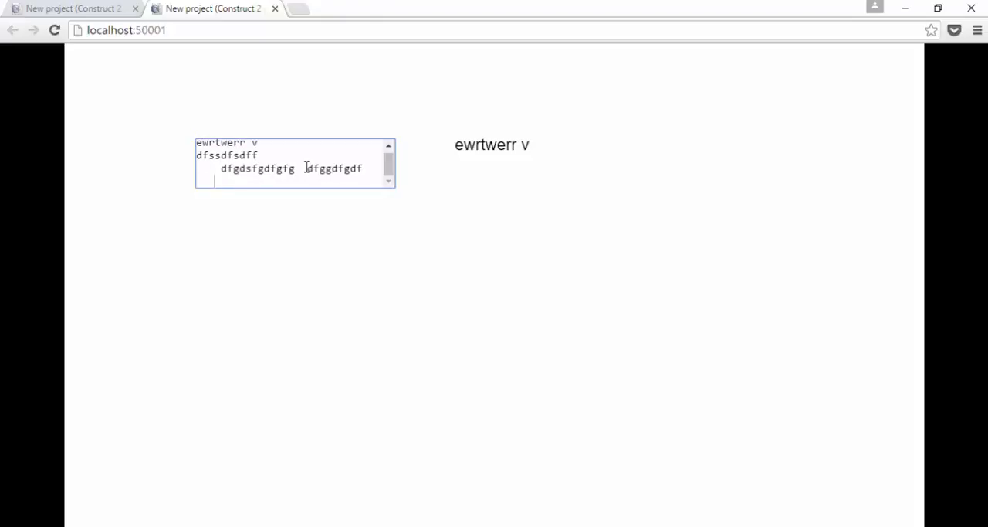
pyautogui.write('dfgdfgdfg')
pyautogui.press('Return')
pyautogui.write('cdfgfgdfg')
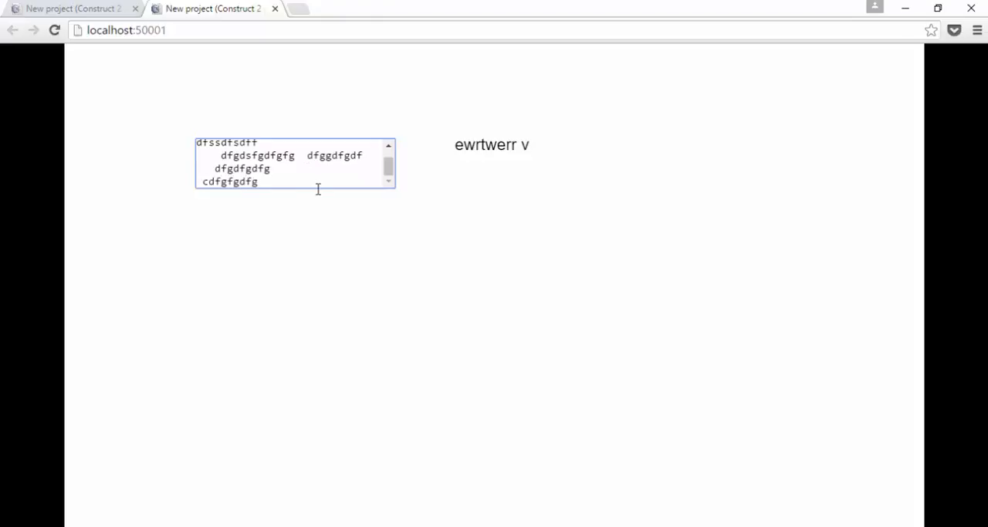
pyautogui.press('Return')
pyautogui.write('dggdfdfgdfgdfgdgfdfg')
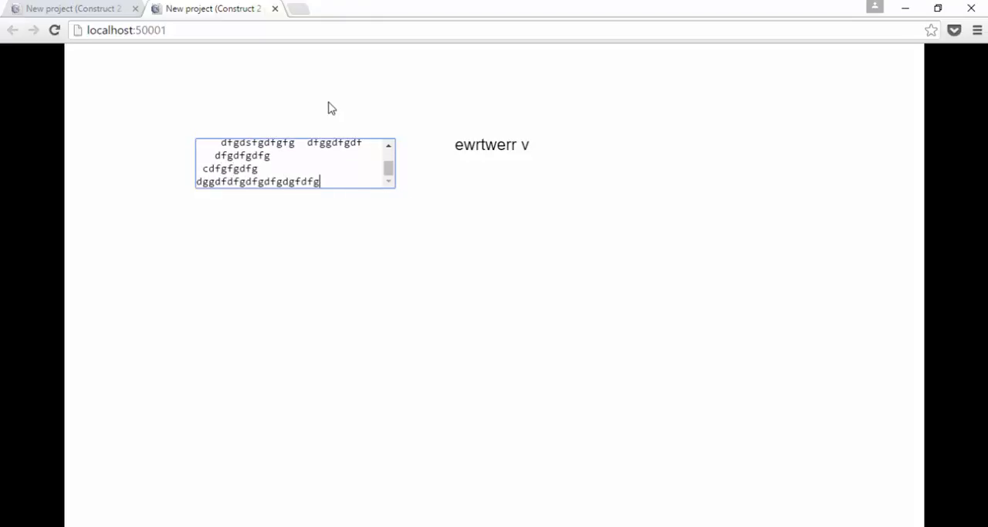
# Step: Return to Construct 2, set the text box's input type to Text, and reduce its size to 197 by 29
pyautogui.click(275, 9)
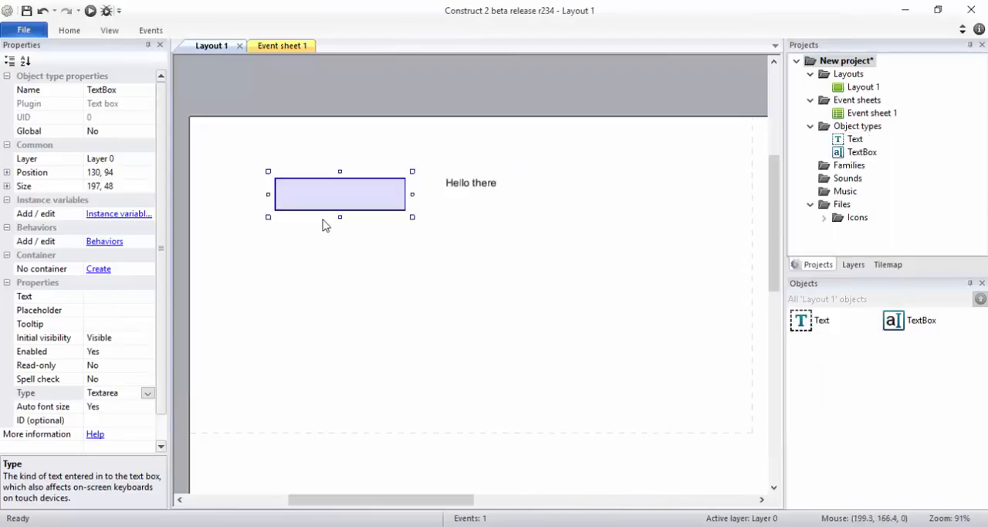
pyautogui.click(147, 393)
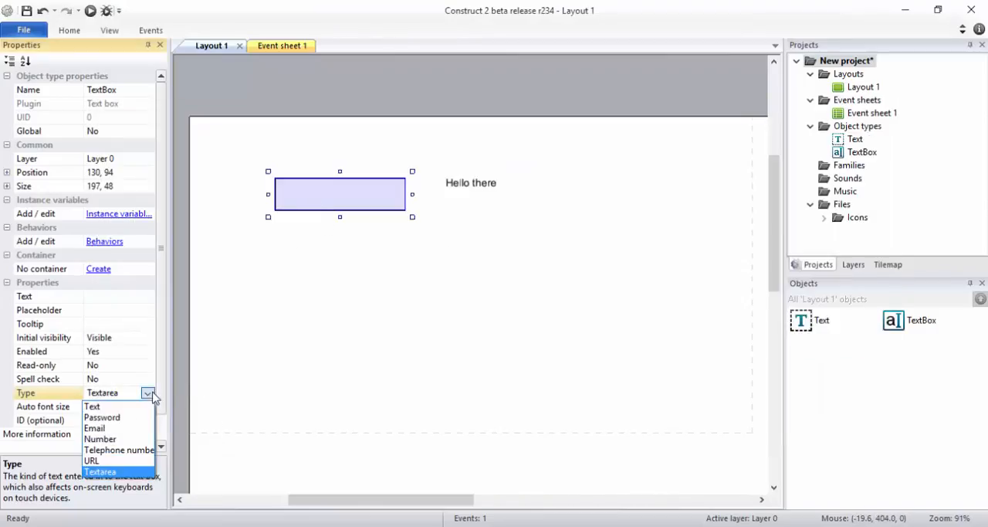
pyautogui.click(139, 406)
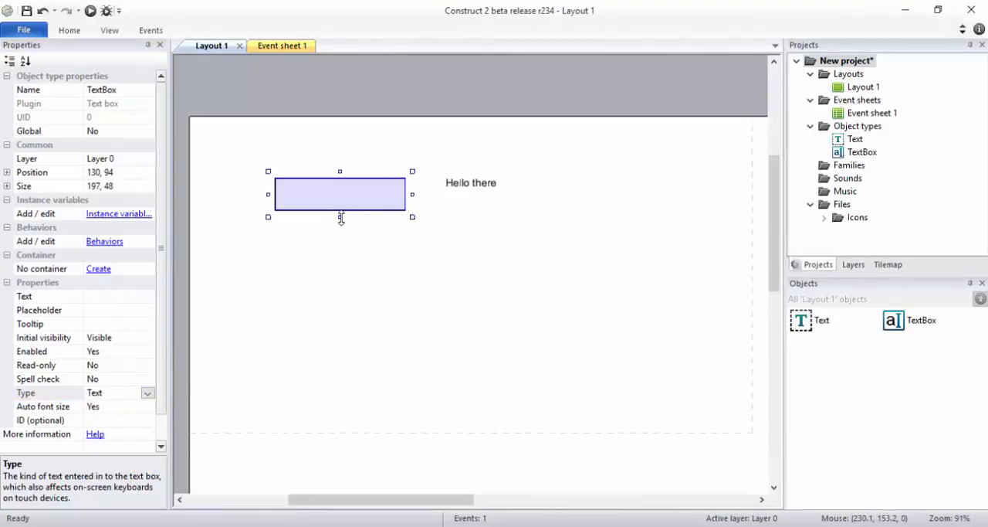
pyautogui.moveTo(340, 219); pyautogui.dragTo(339, 205)
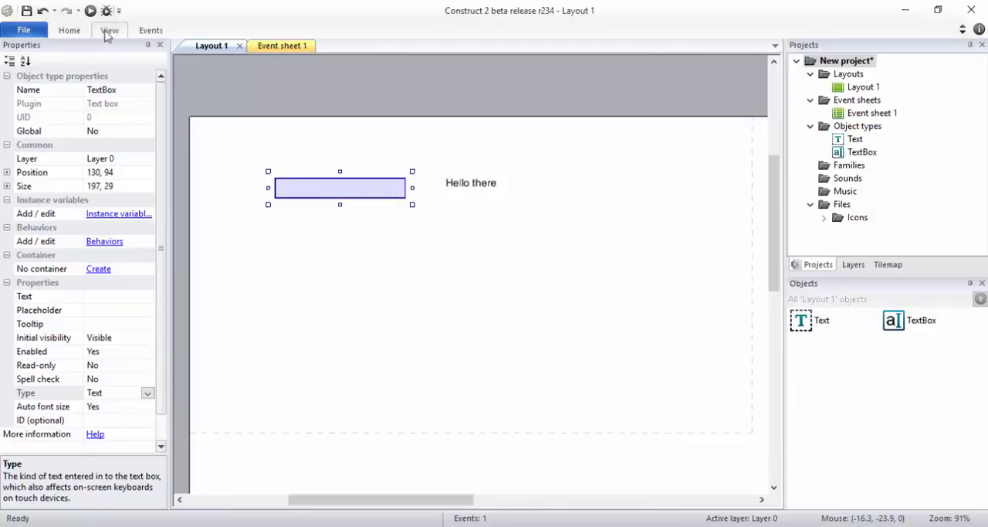
# Step: Preview the layout and fill the single-line text box with an unbroken string of random letters longer than its width
pyautogui.click(91, 11)
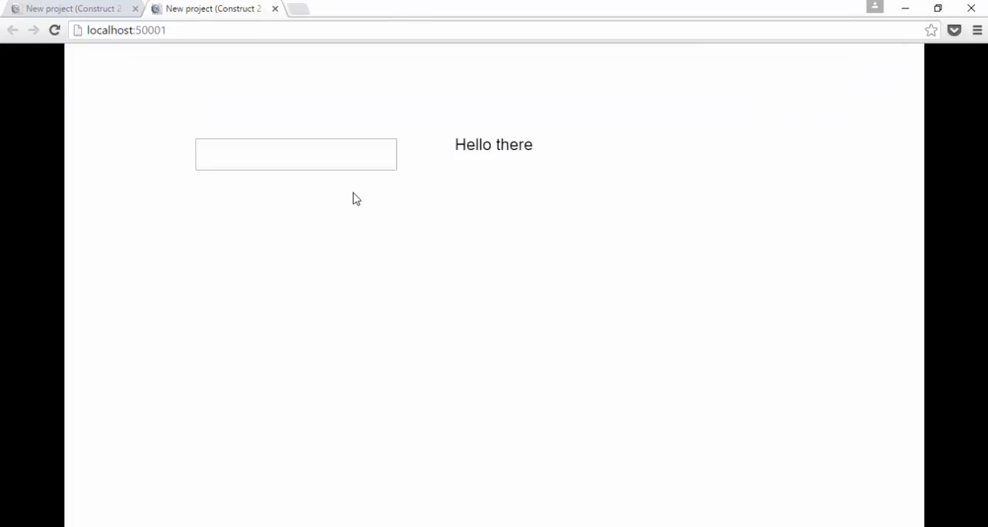
pyautogui.click(336, 155)
pyautogui.write('dftgh')
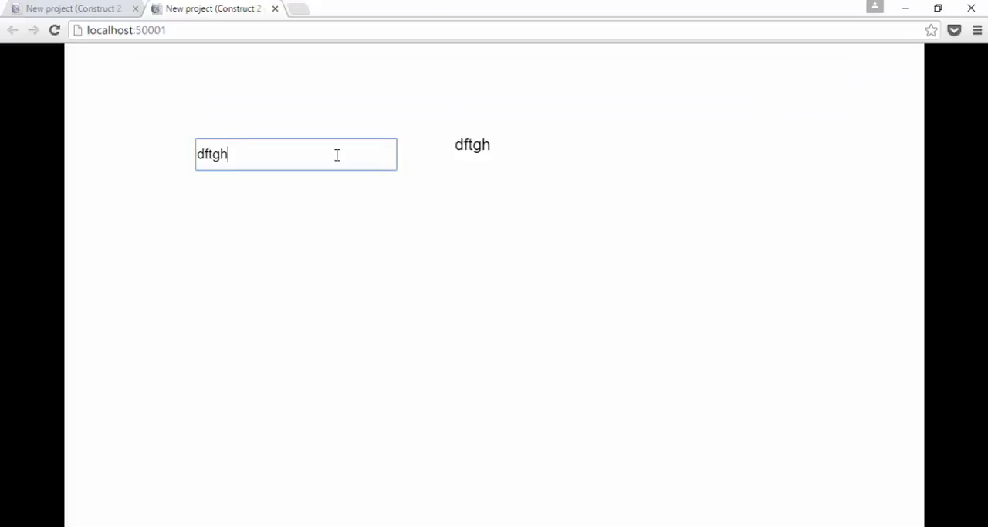
pyautogui.write('hhhhhhhhhhhhhhgh')
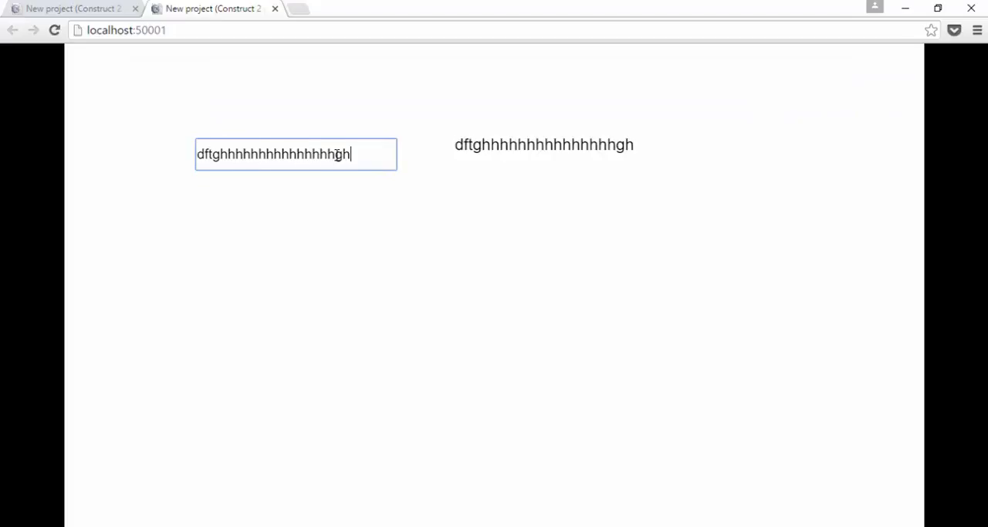
pyautogui.write('mks')
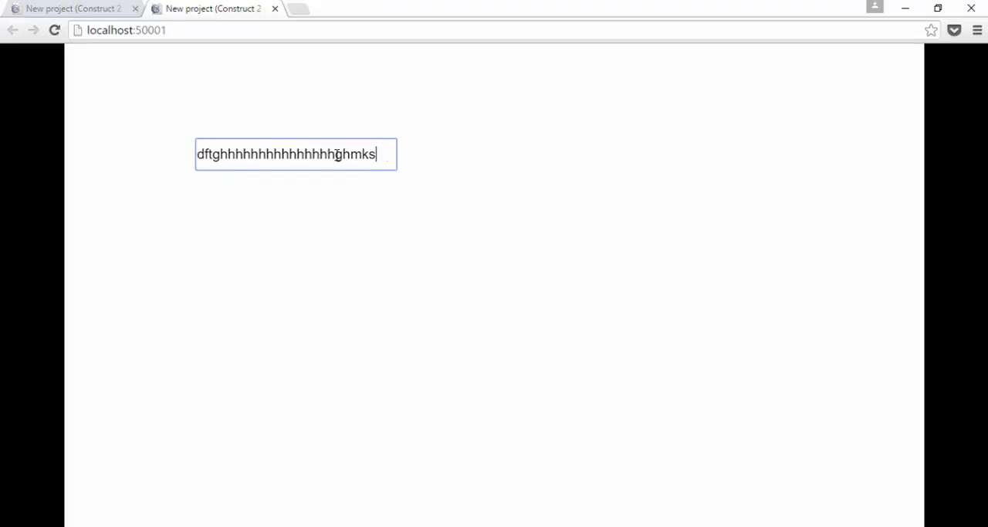
pyautogui.write('msmsmamamamamamama')
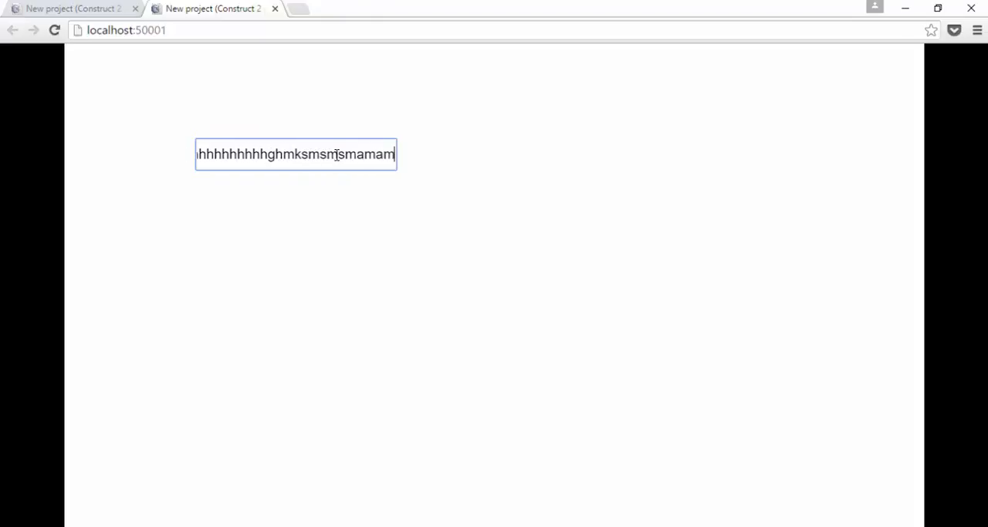
pyautogui.write('amamamamamama')
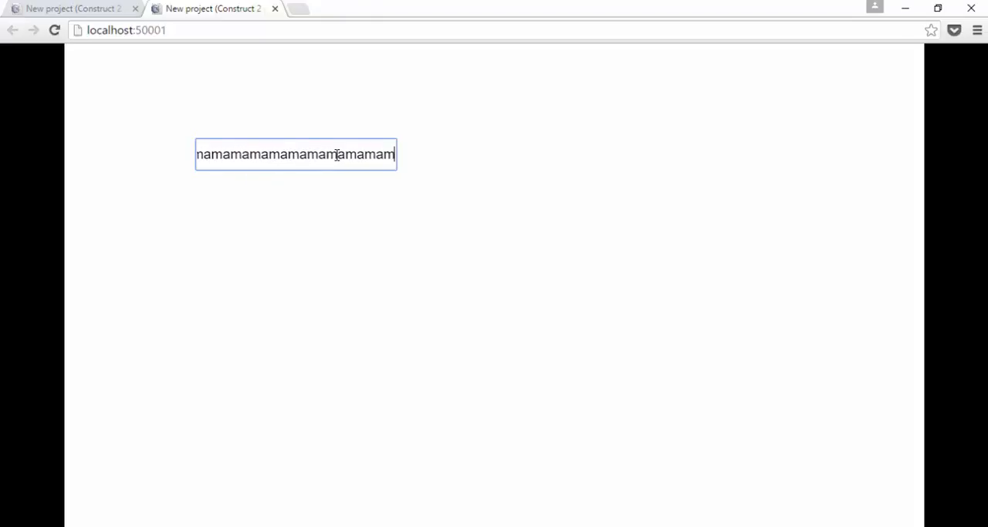
pyautogui.write('ma')
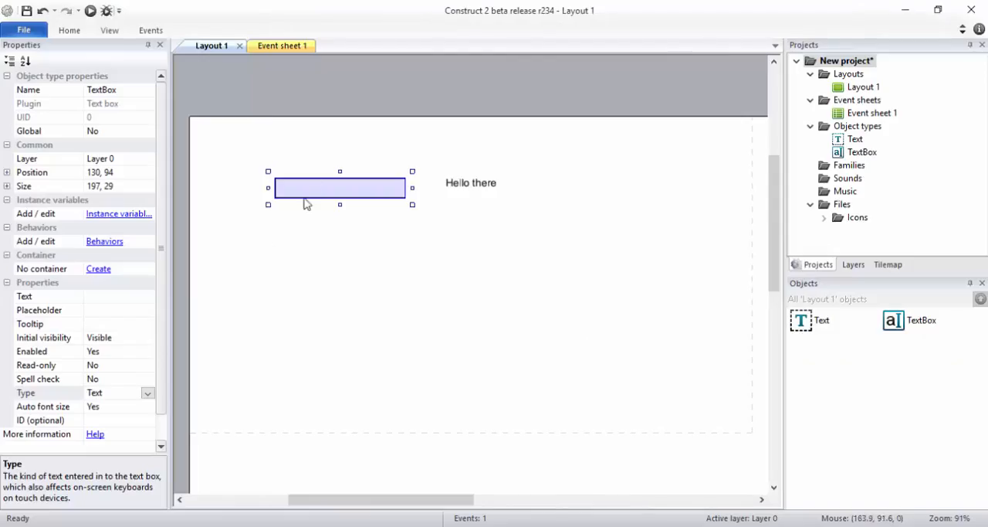
# Step: Back in Construct 2, set the text box's input type to Textarea and stretch it downward to about nine times its height
pyautogui.click(148, 393)
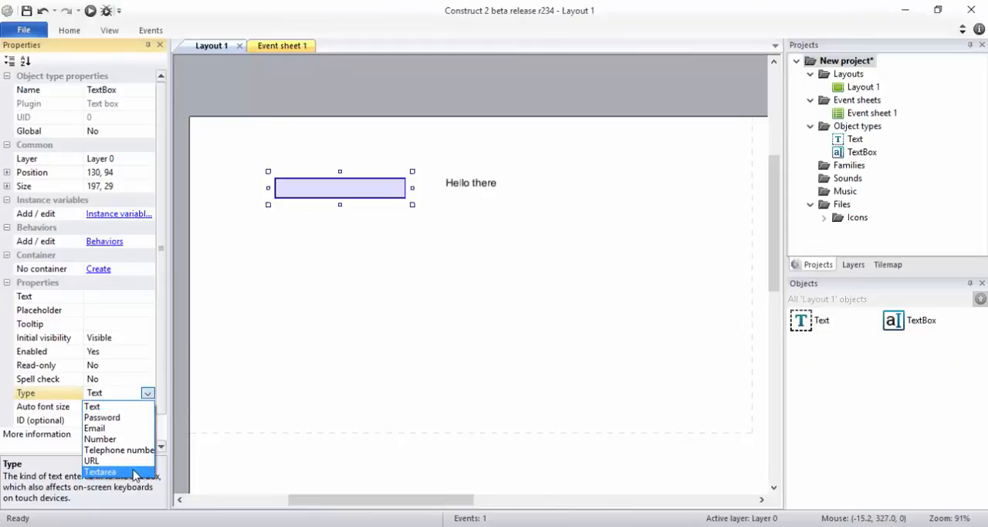
pyautogui.click(100, 472)
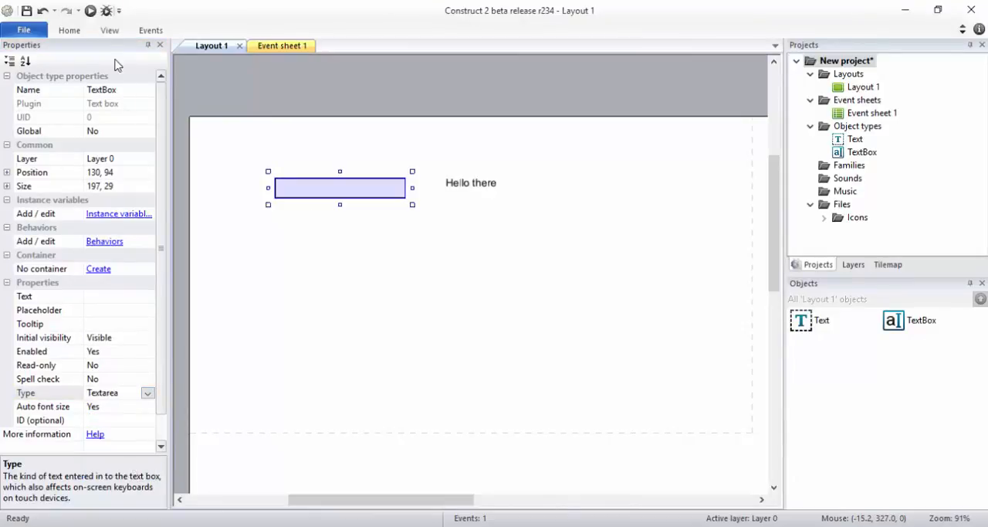
pyautogui.moveTo(341, 203); pyautogui.dragTo(335, 375)
# Step: Preview the layout and enter "dfg" followed by an unbroken run of h characters filling about five lines of the tall text area
pyautogui.click(90, 11)
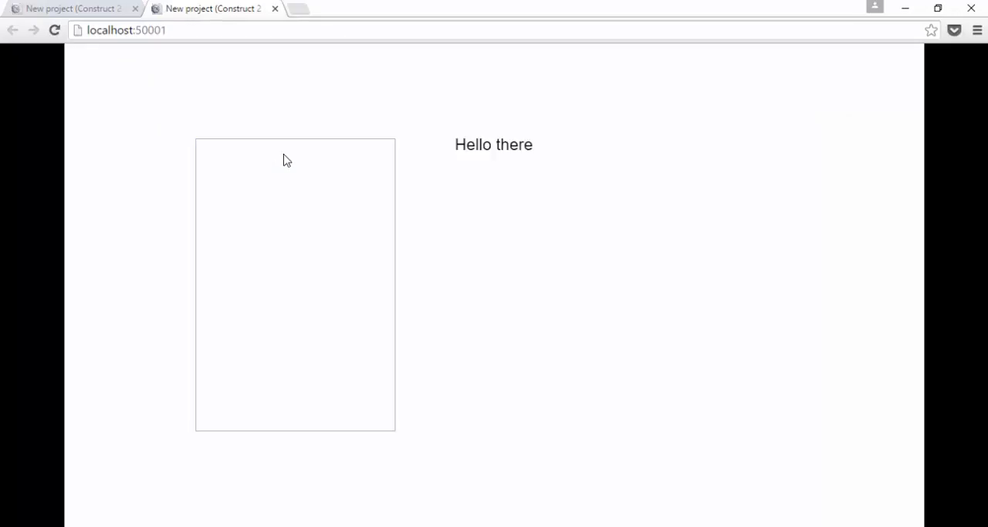
pyautogui.click(284, 154)
pyautogui.write('dfgh')
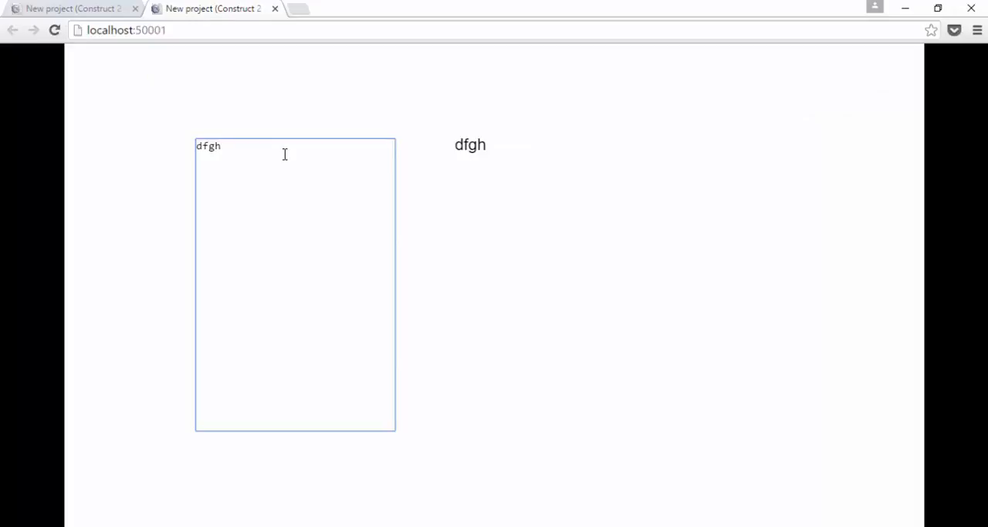
pyautogui.write('hhhhhhhhhhhhhhhhhhhhhhhhhhhhhhhhhhhhhhhhhhhhhhhhhhhh')
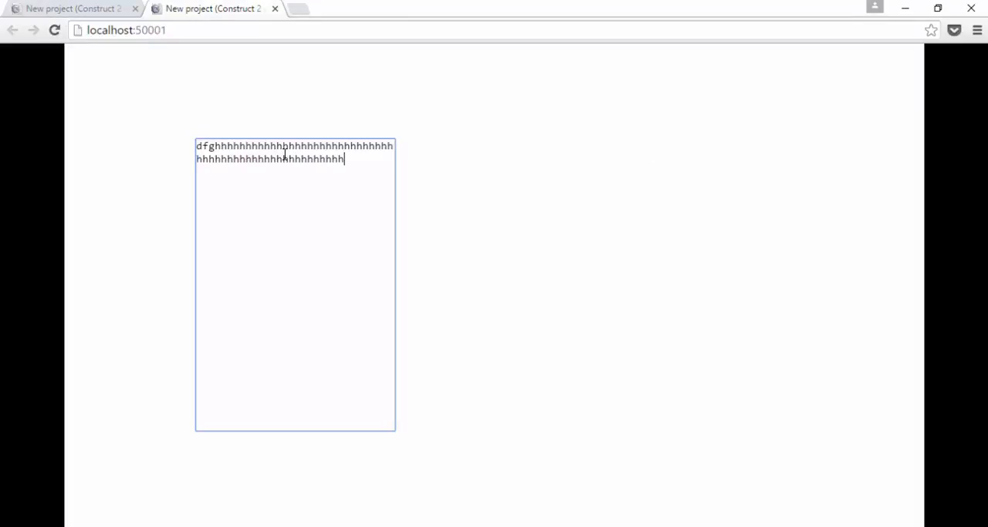
pyautogui.write('hhhhhhhhhhhhhhhhhhhhhhhhhhhhhhhhhhhhhhhhhhhhhhhhhhhhhhhhhhhhhhh')
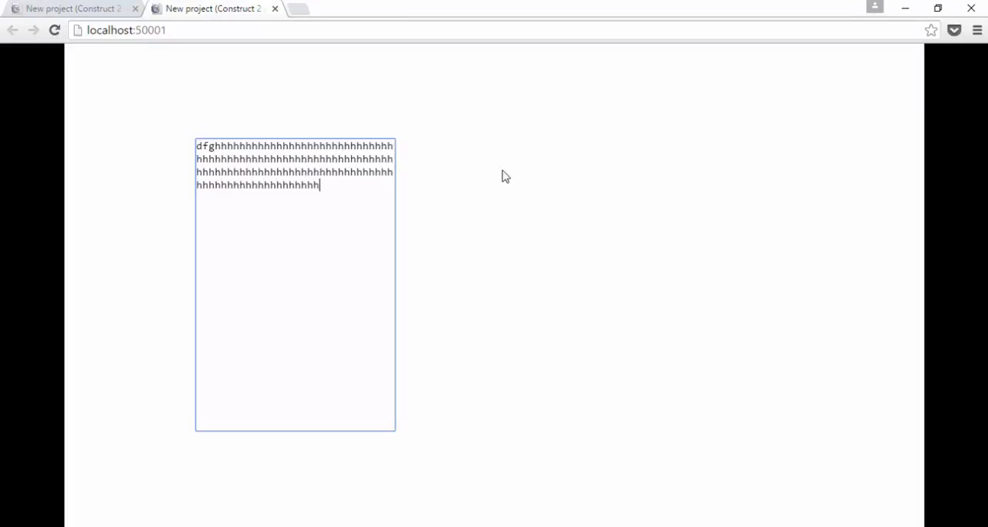
pyautogui.write('hhhhhhhhhhhhhhhhhhhhhhhhhhhhhhhhhhhhhhhhhhhhhhhhhhhhhhhhhhhhhhhhhhhhhhhhh')
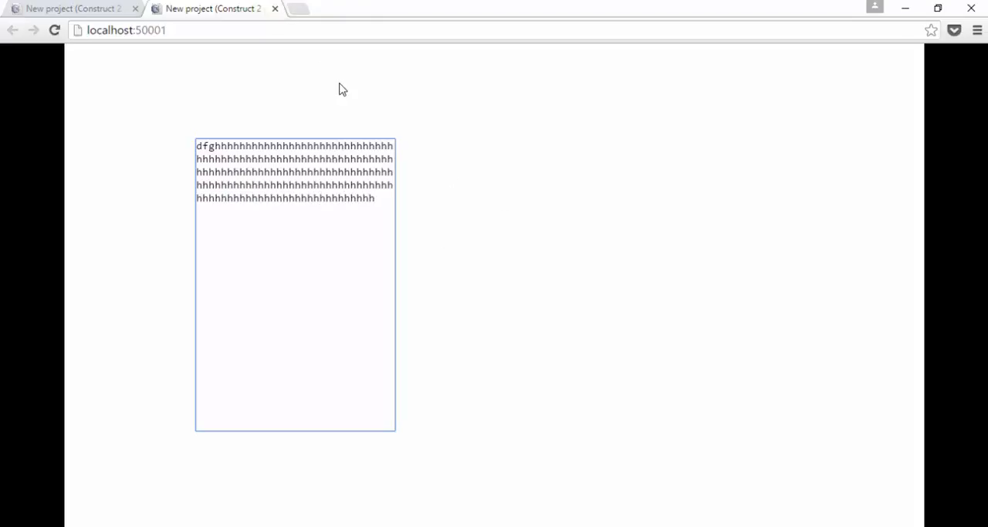
# Step: Return to Construct 2 and enlarge the "Hello there" Text object on Layout 1 to 450 by 384
pyautogui.hotkey('alt', 'Tab')
pyautogui.click(487, 186)
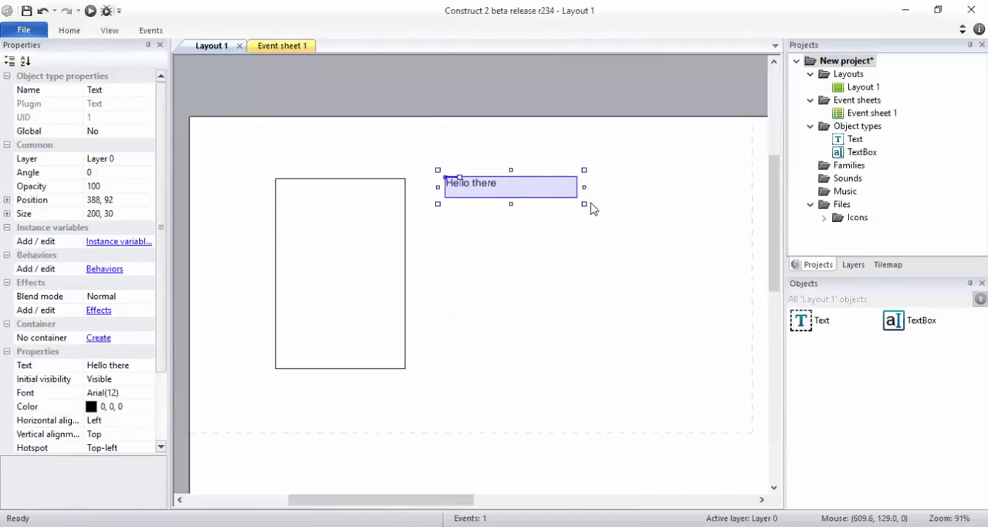
pyautogui.moveTo(584, 203); pyautogui.dragTo(750, 437)
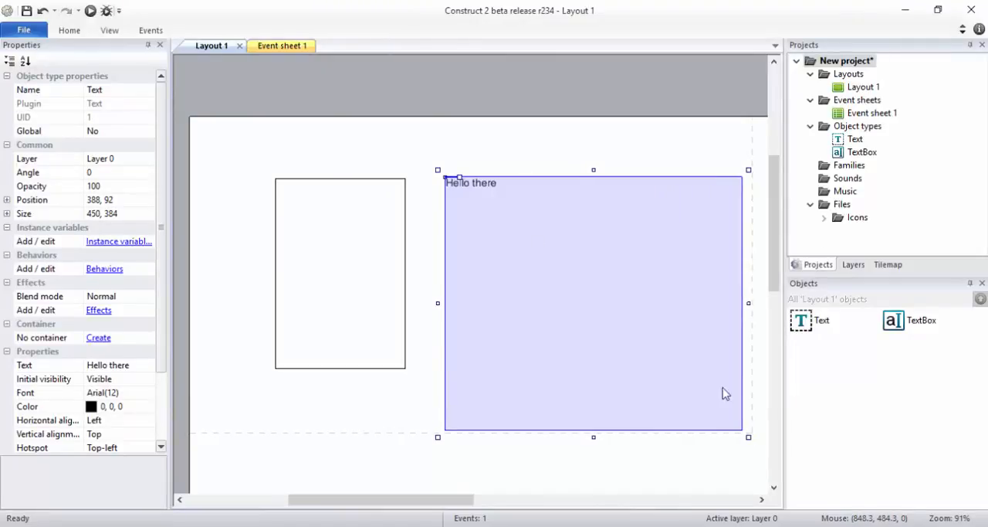
# Step: Preview the layout and fill the text area with long runs of d, f, g and h characters separated by spaces
pyautogui.click(91, 12)
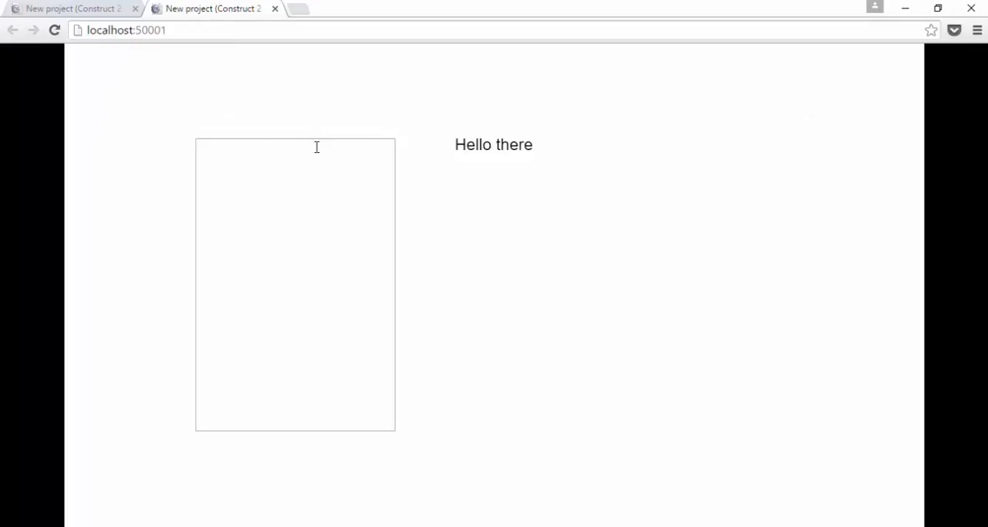
pyautogui.click(324, 166)
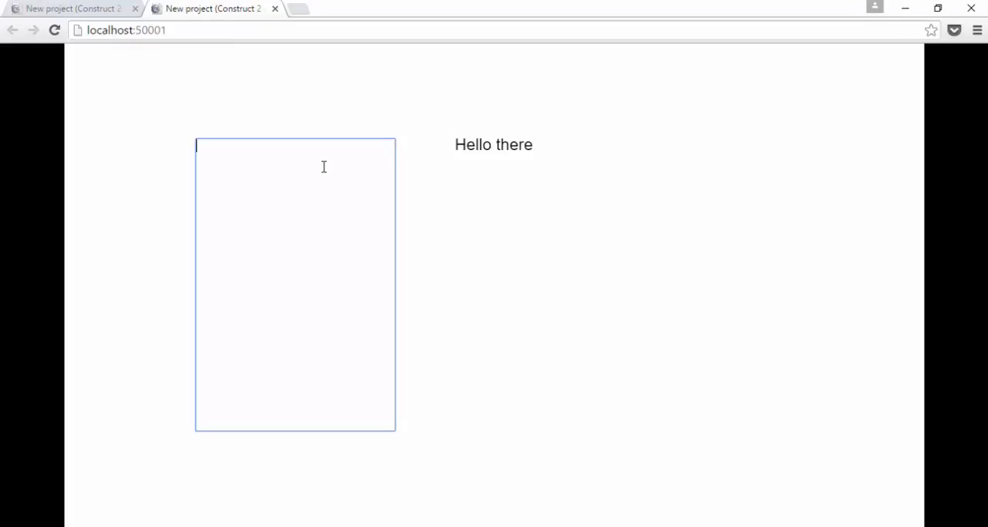
pyautogui.write('dddddddddddddddddddddddddddddddddddddddddddddddd')
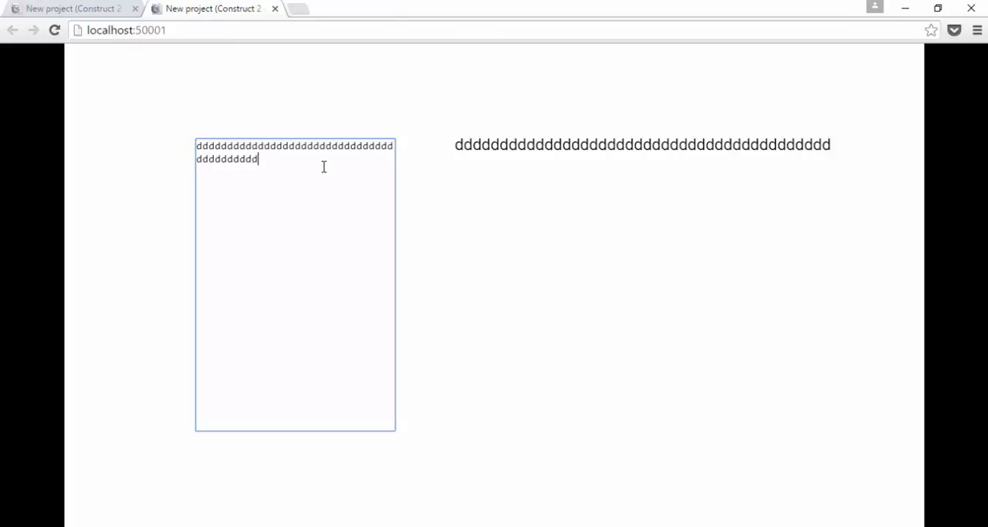
pyautogui.write(' dddddddddddddddddddddddddddddddddddddddddddddddddd f')
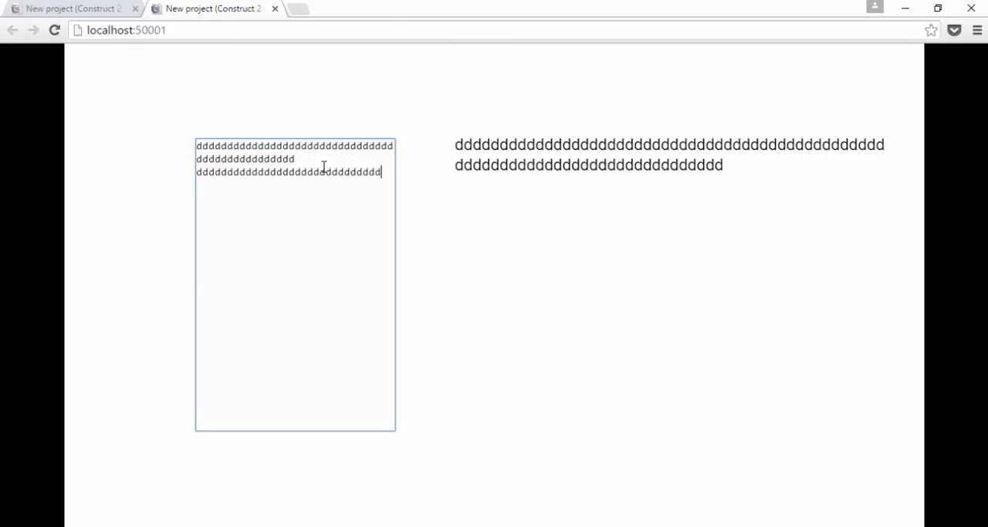
pyautogui.write('ffffffffffffffff')
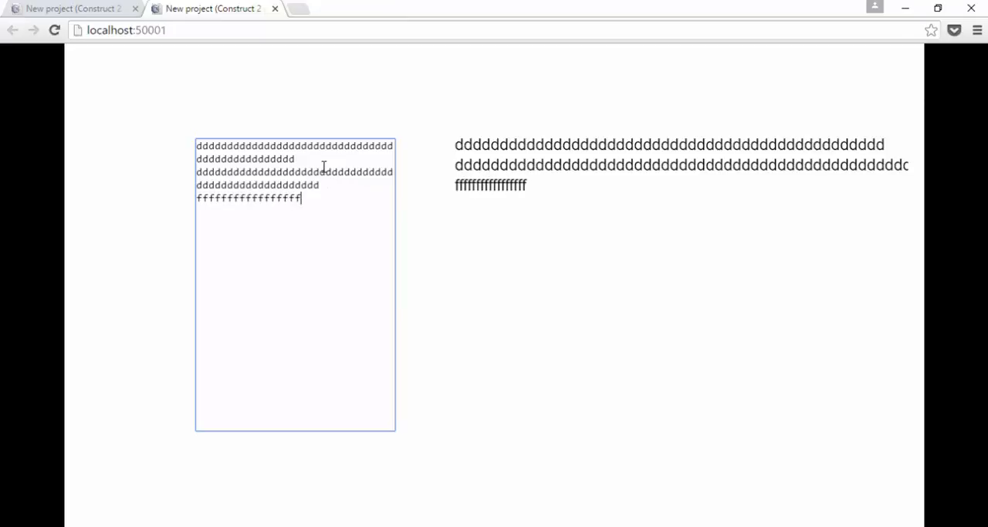
pyautogui.write('fffffffffff gggggggggggggggggggggggggg')
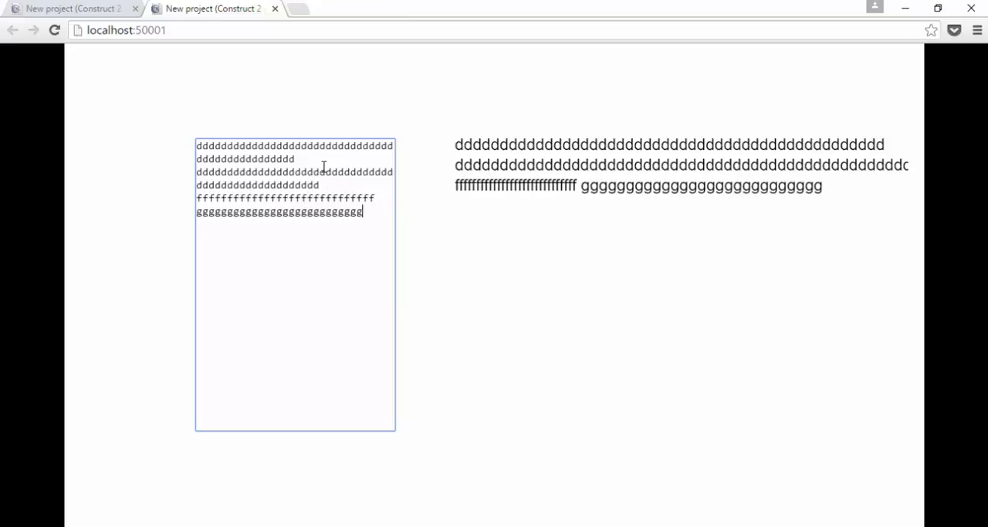
pyautogui.write('gggggggggggggggggggggggggggggggggggg h')
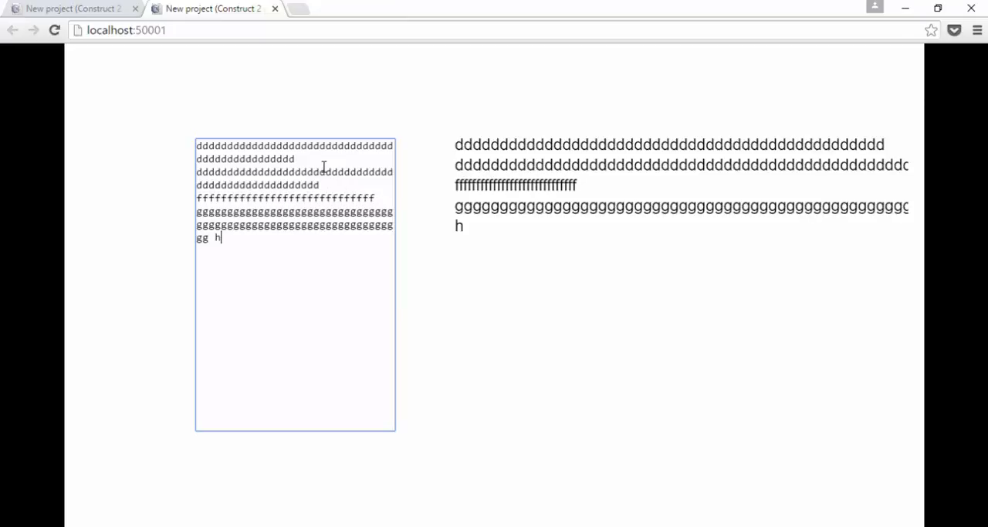
pyautogui.write('hhhhhhhhhhhhhhhhhhhhhhhhhhhhhhhhhhhhhhhhhhhhhhhhhhhhhhhhhh')
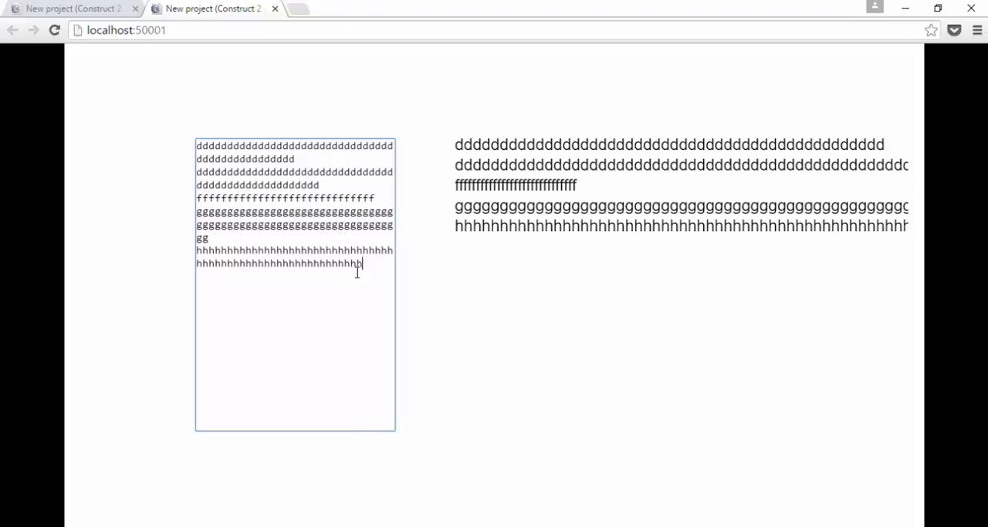
pyautogui.write('hhhhhhhhhhhhhhhhhhhhhhhhhhhhhhhh hhhhhhhhhhhhhhhhhhhhhhhhhhhhhhhhhhhhhhhhhhhh')
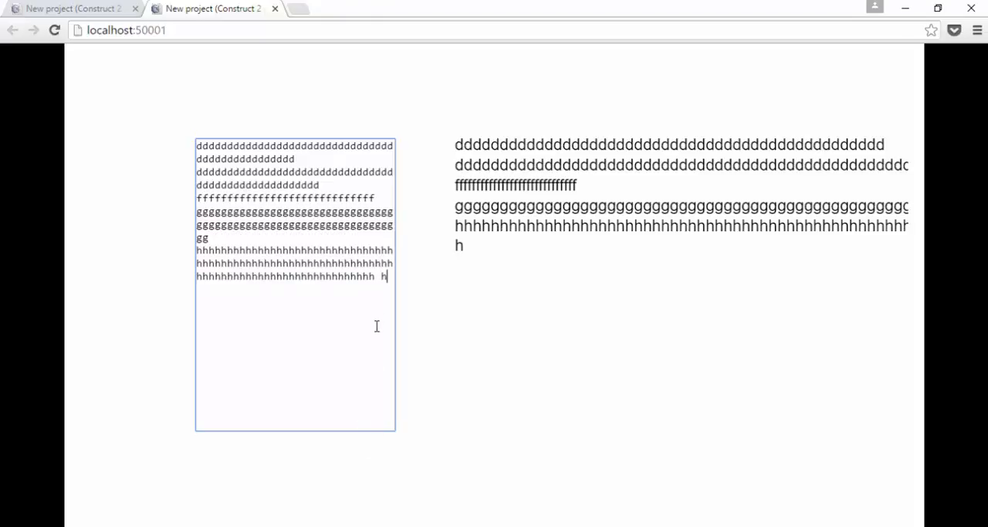
pyautogui.write('hhhhhhhhhhhhhhhhhhhhhhhhhhhhhhhhhhhhhhhhhhhhhhhhhhhhhhhhhh ')
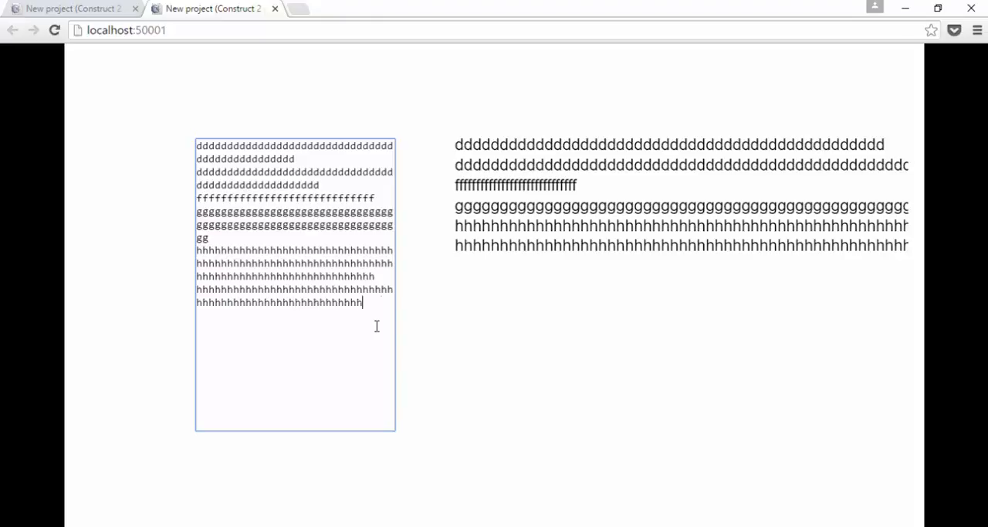
pyautogui.write('hhhhhhhhhhhhhhhhhhhhhhhhhhhhhhhhhhhh')
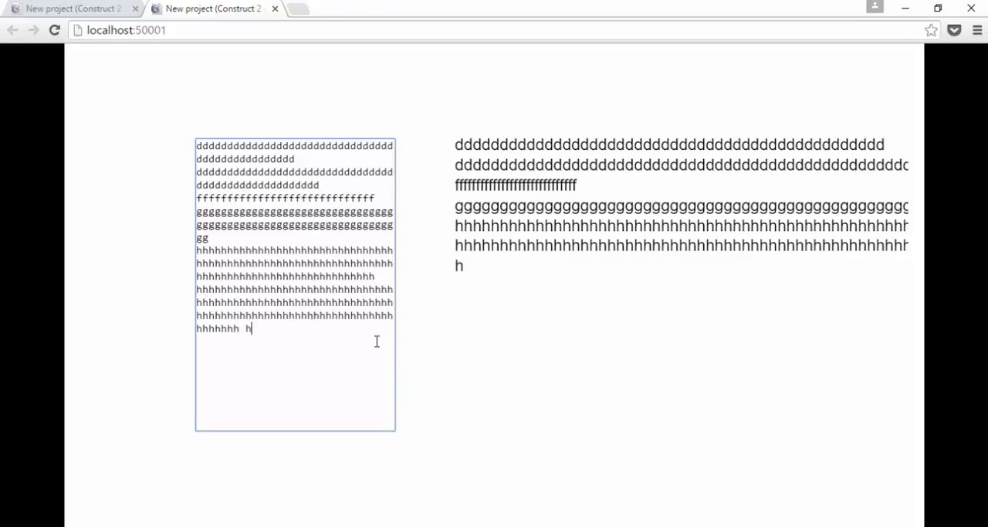
pyautogui.write('hhhhhhhhhhhhhhhhhhhhhhhhhhhhhhhhhhhhhhhhhhhhhhhhhhhhhhhhhhhhh')
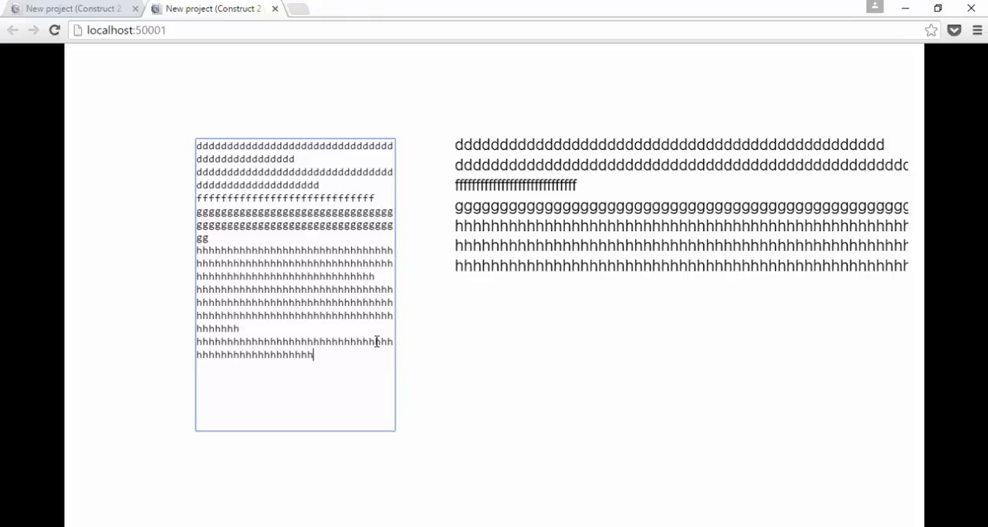
pyautogui.write('hhhhhh h')
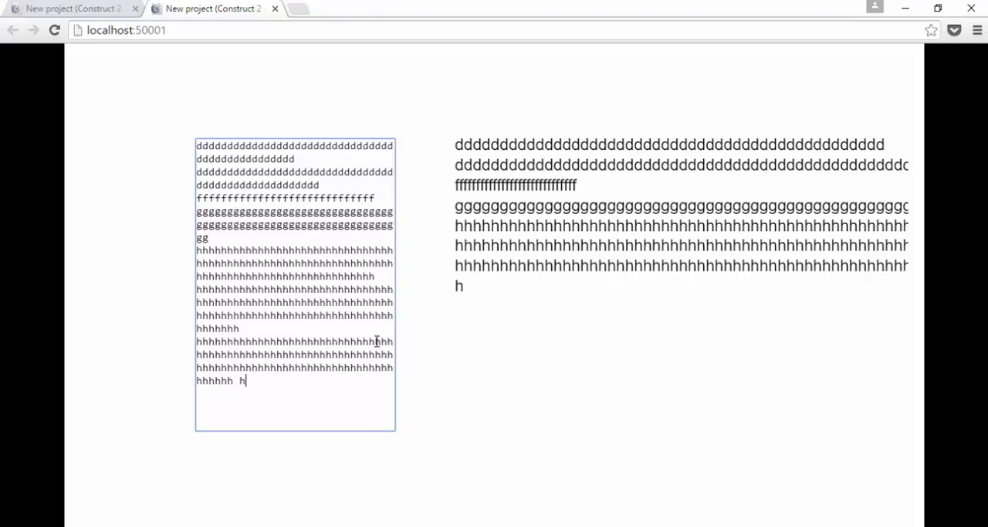
pyautogui.write('hhhhhhhhhhhhhhhhhhhhhhhhhhhhhhhhhhhhhhhhhhhhhhhhhhhhhhhhhhhhhhhhhhhhhhhhhhhhhhhhhhhhhhhhh')
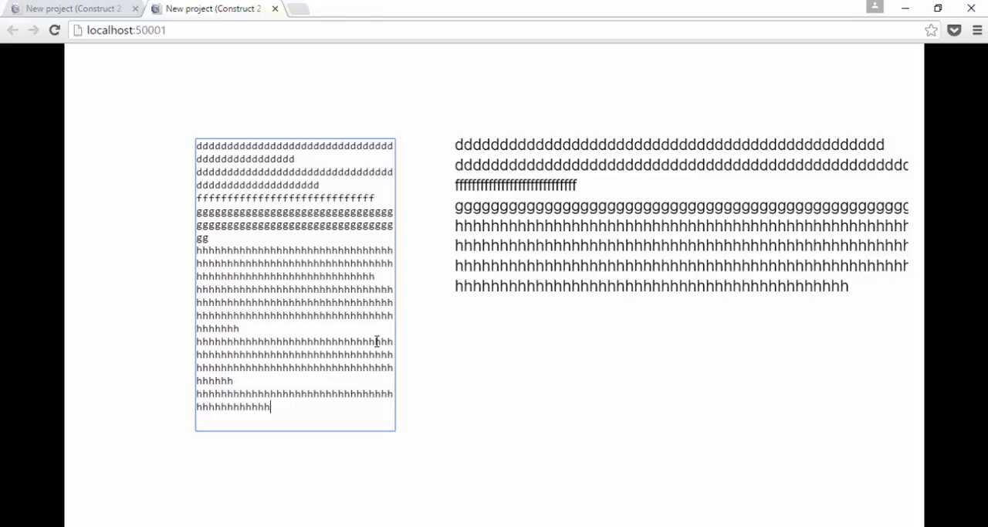
pyautogui.write('hhhhhhhhhhhhhhhhhhhhhhhhhhhhhhhhhhhhhhhhhhhhhhhhhhhhhhhhhhhhhhhh')
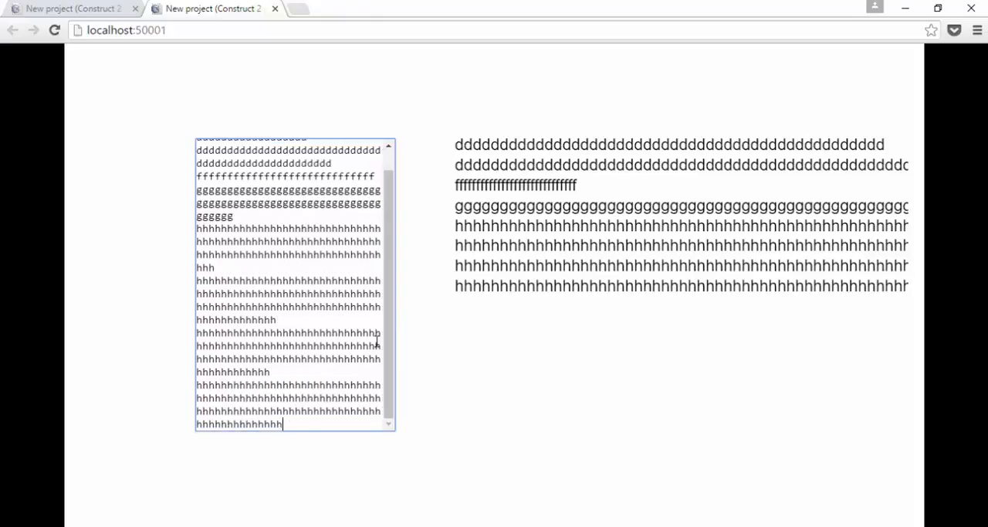
pyautogui.write('hhhhhhhhhhhhhhhhhhhhhhhhhhhhhhhhhhhhhhhhhhhhhhhhhhhh')
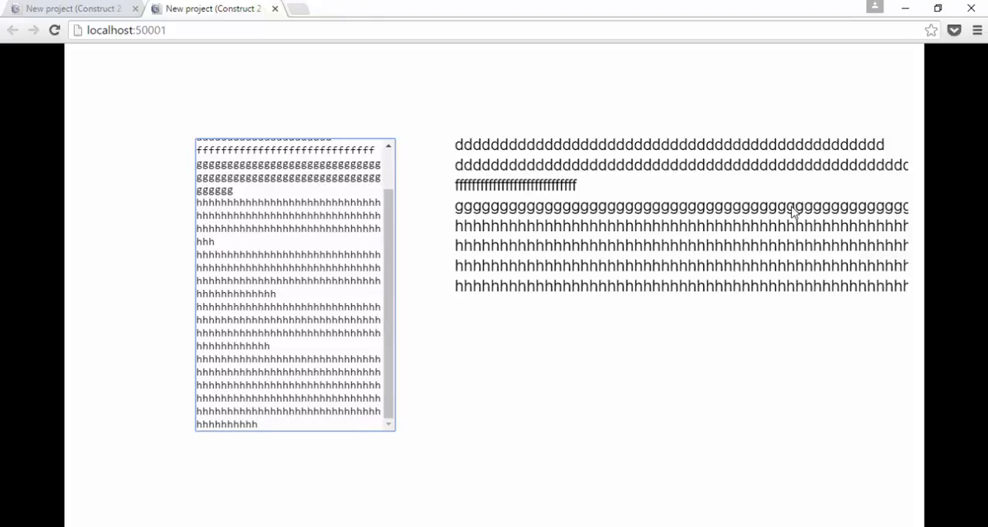
# Step: Return to Construct 2 and set the text box's input type to Text
pyautogui.hotkey('alt', 'Tab')
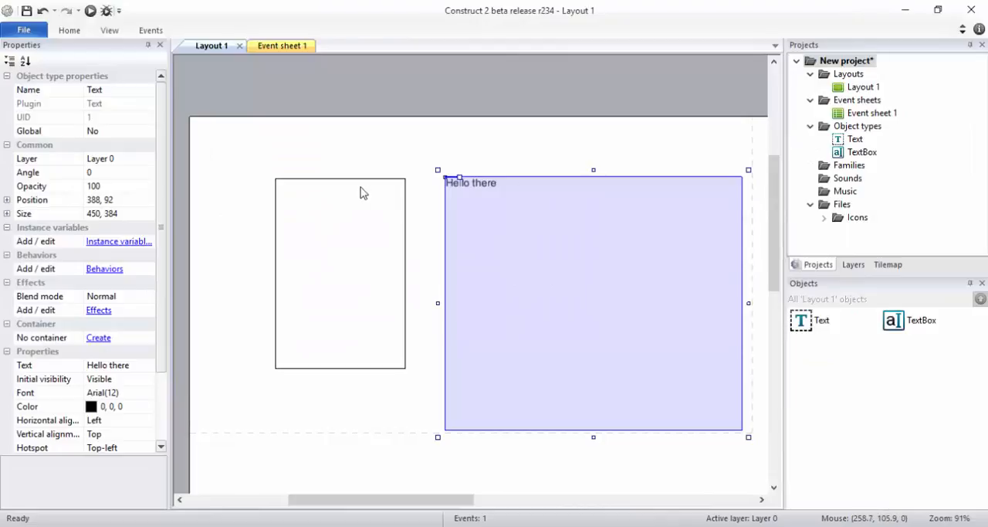
pyautogui.scroll(-2, 164, 284)
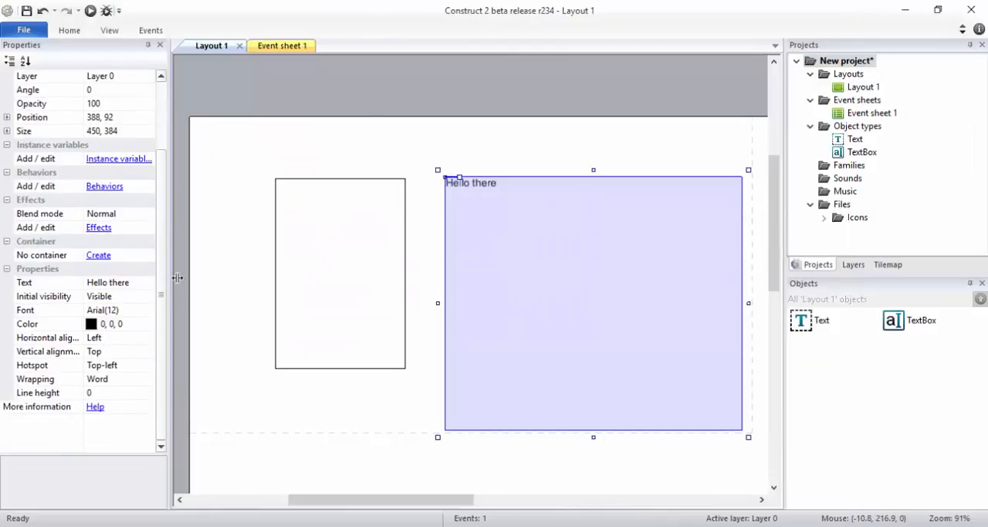
pyautogui.click(371, 278)
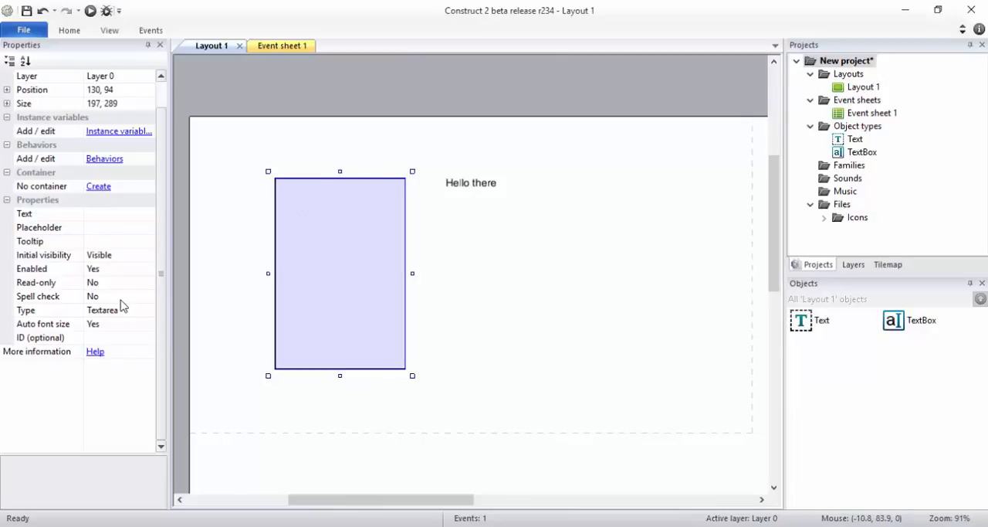
pyautogui.click(148, 312)
pyautogui.click(146, 323)
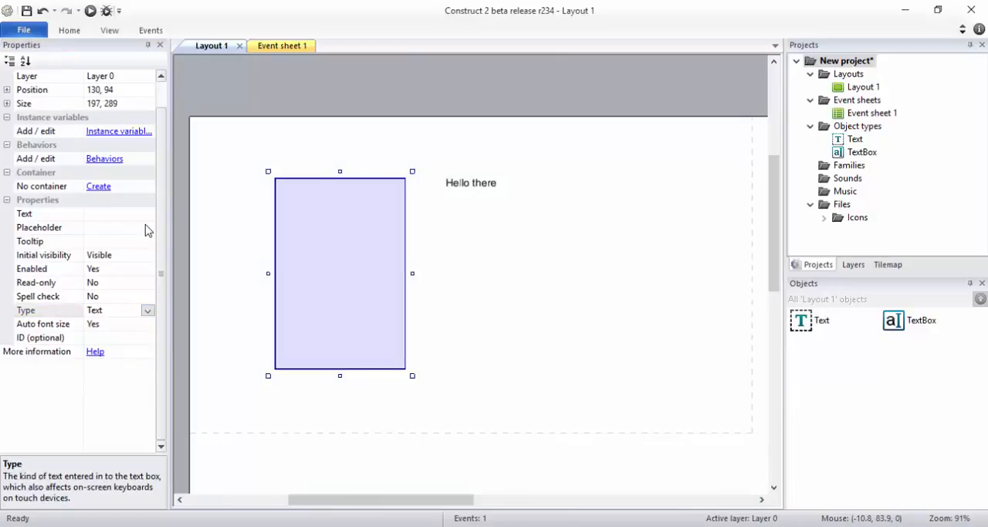
# Step: Set the text box's tooltip to "this is a test for the tooltip" and preview the layout to check it over the box
pyautogui.click(111, 244)
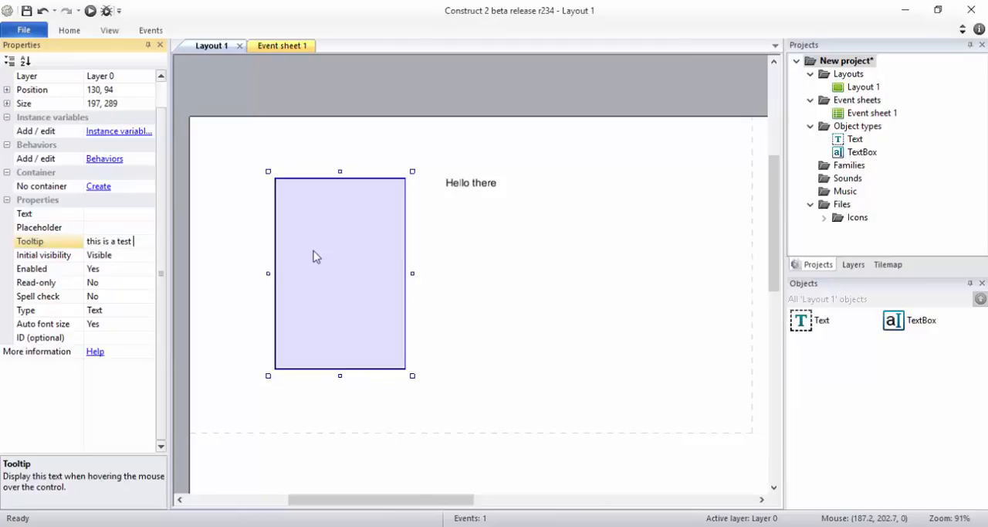
pyautogui.write('r the tooltip')
pyautogui.press('Return')
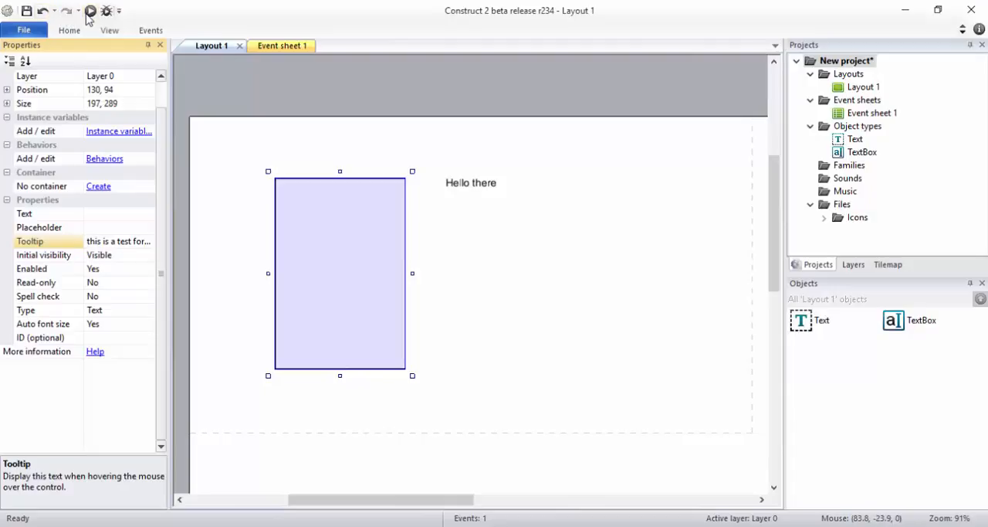
pyautogui.click(91, 11)
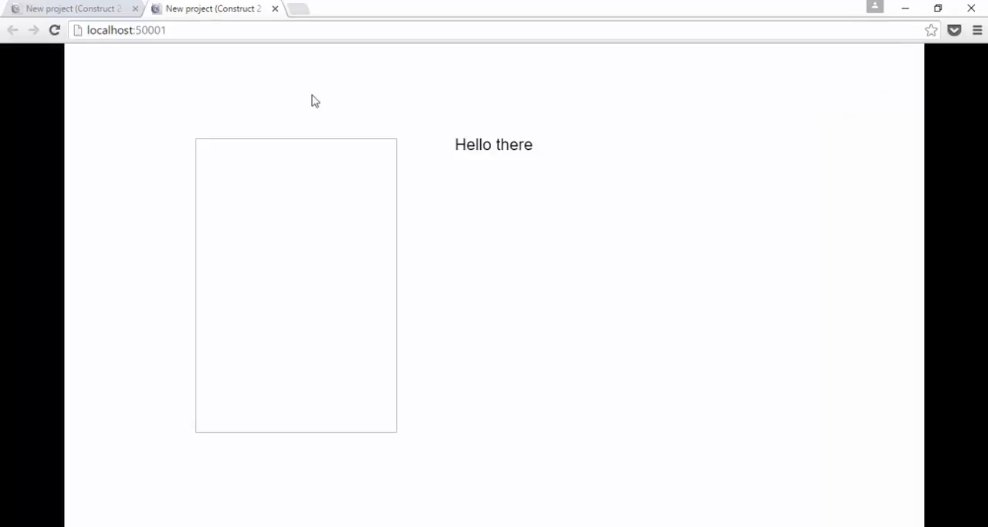
pyautogui.moveTo(314, 201)
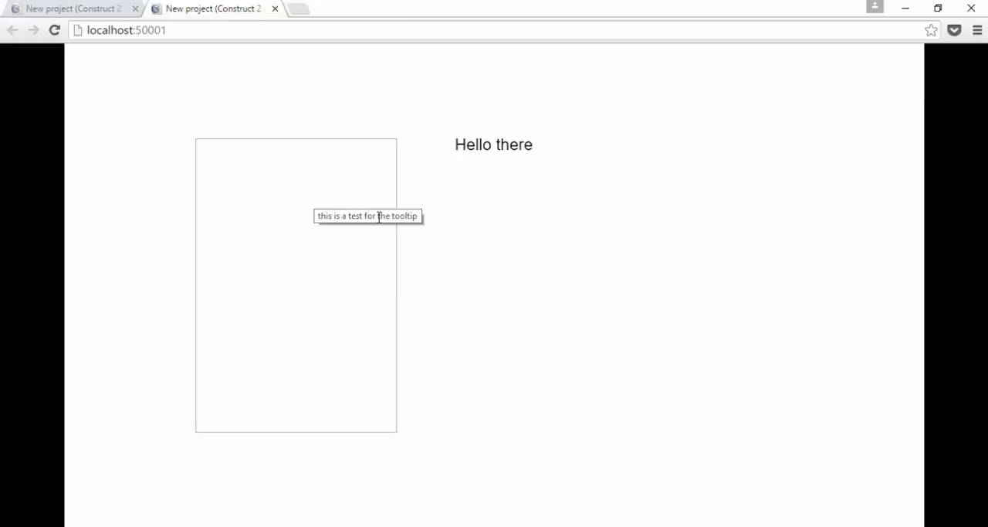
# Step: Back in Construct 2, make the text box read-only and set its initial text to "bbbmnn"
pyautogui.hotkey('alt', 'Tab')
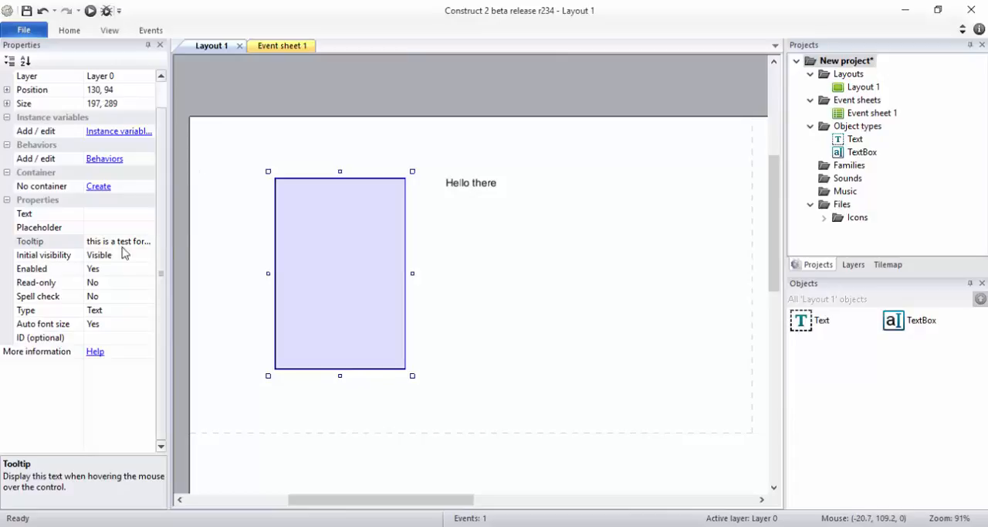
pyautogui.click(133, 284)
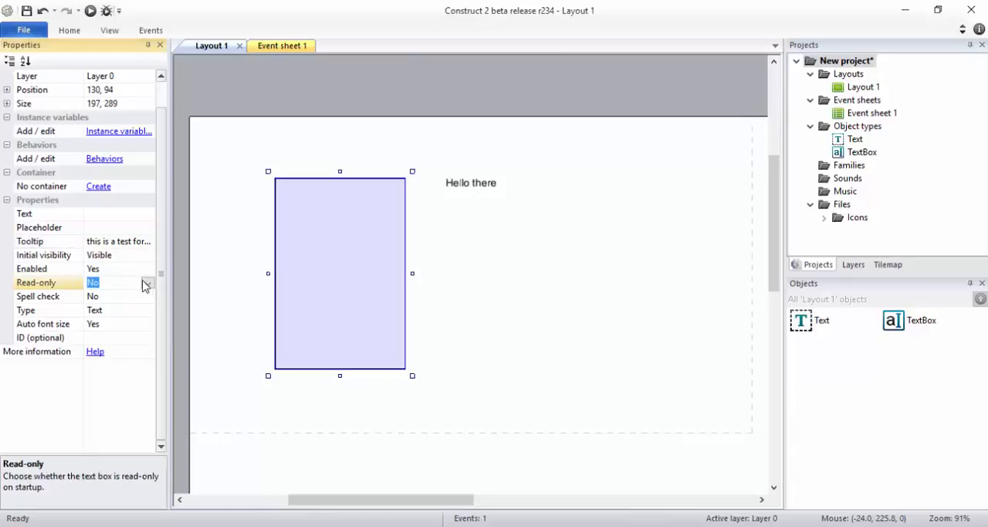
pyautogui.click(146, 284)
pyautogui.click(135, 307)
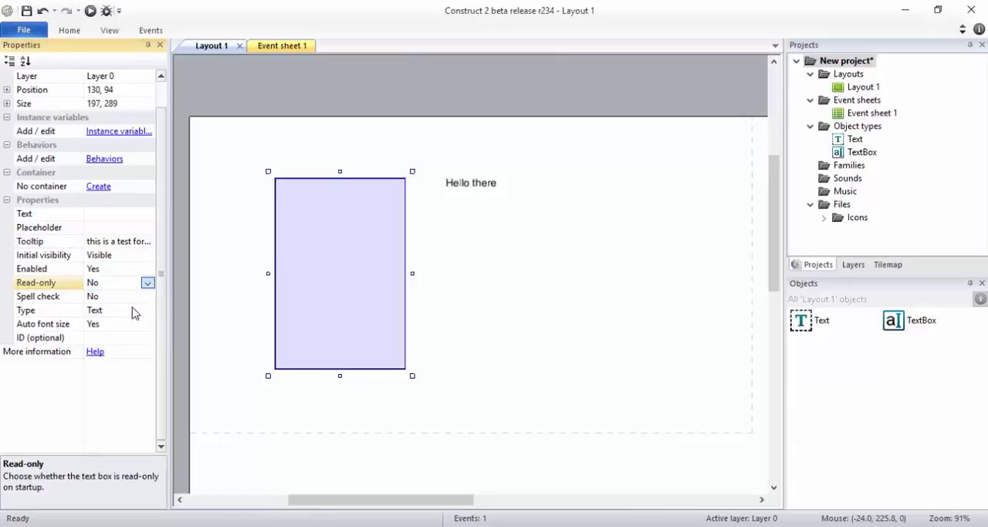
pyautogui.click(111, 216)
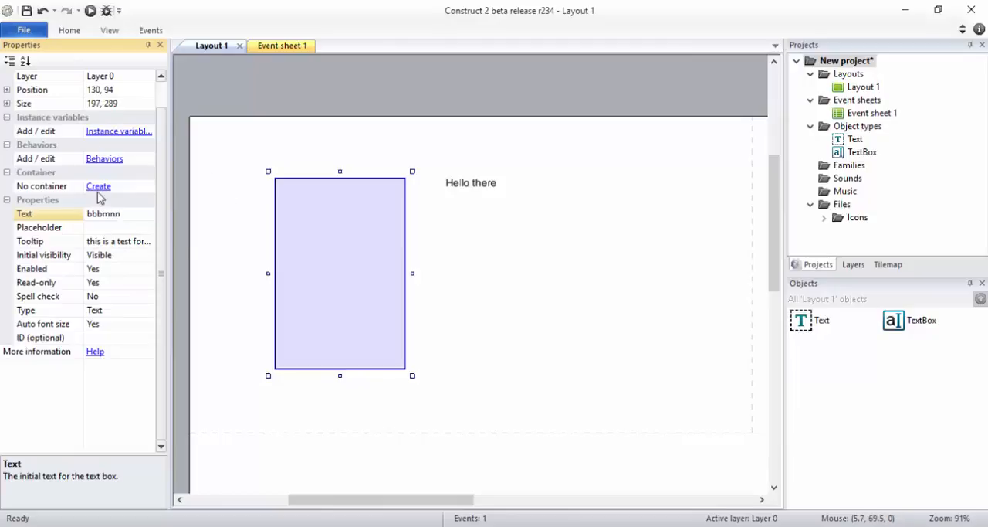
# Step: Preview the layout and test the read-only text box by selecting its "bbbmnn" text
pyautogui.click(87, 11)
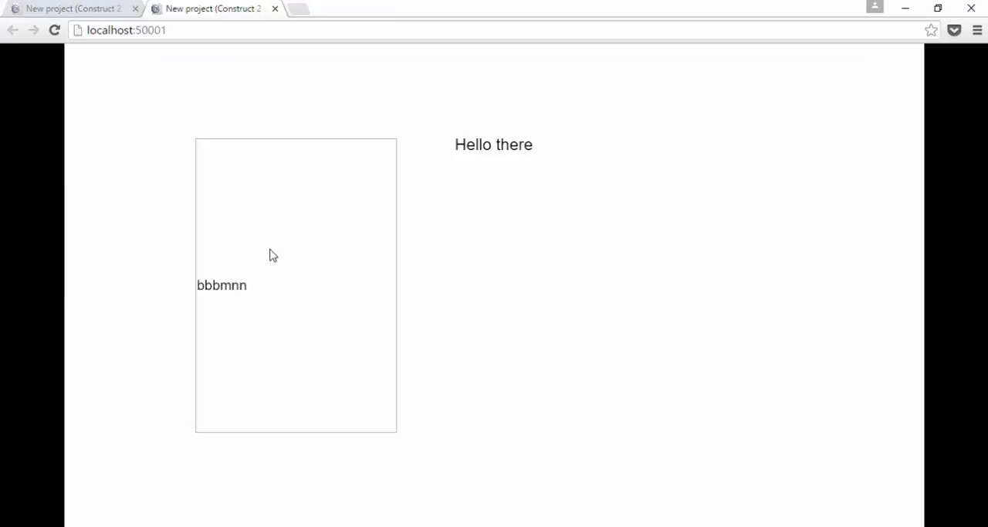
pyautogui.moveTo(261, 293); pyautogui.dragTo(175, 285)
pyautogui.click(253, 233)
pyautogui.doubleClick(278, 301)
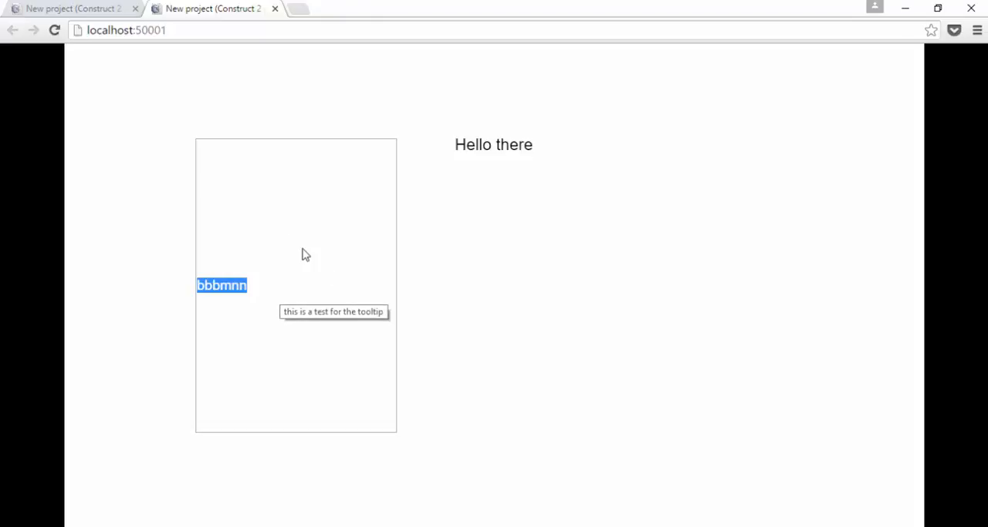
# Step: Return to Construct 2, look over the Text object's properties, and set the text box's Read-only property to No
pyautogui.hotkey('alt', 'Tab')
pyautogui.scroll(3, 120, 188)
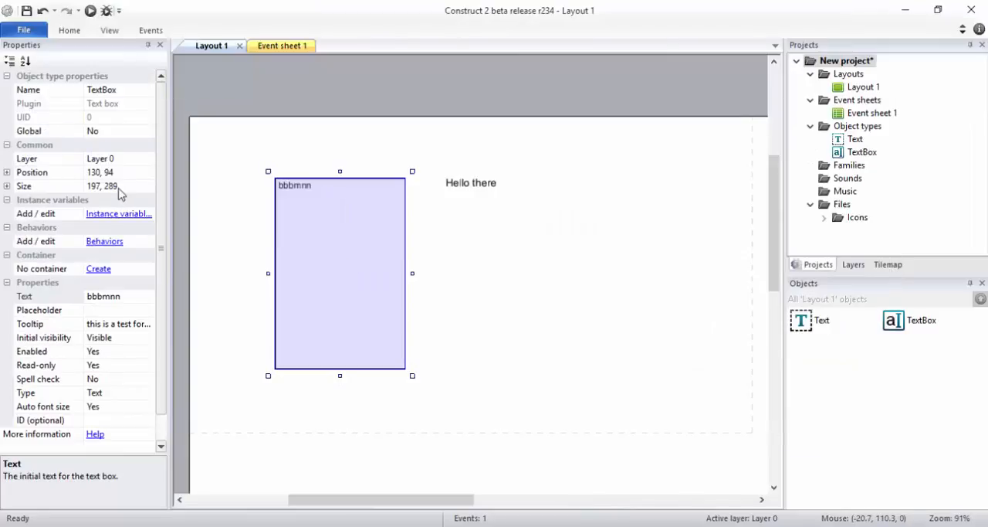
pyautogui.click(491, 190)
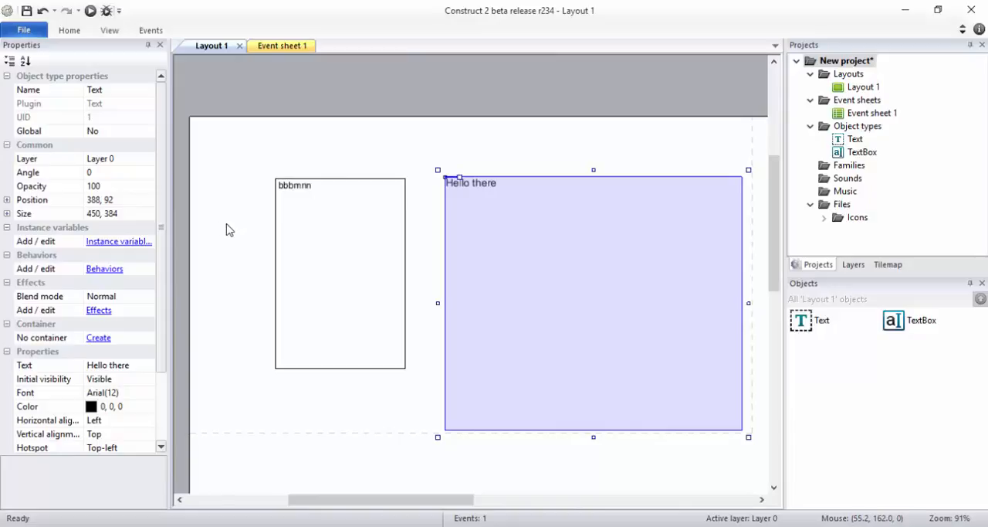
pyautogui.scroll(-2, 126, 332)
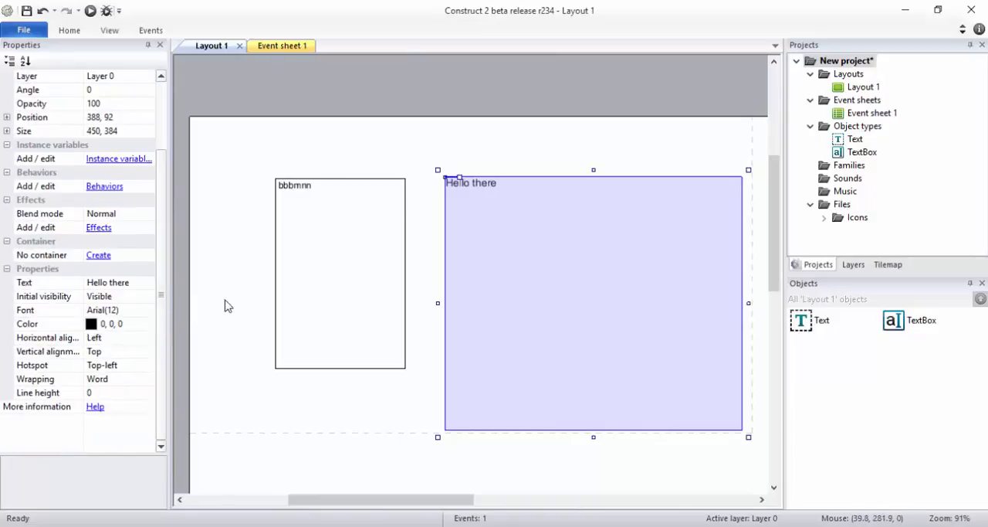
pyautogui.click(346, 307)
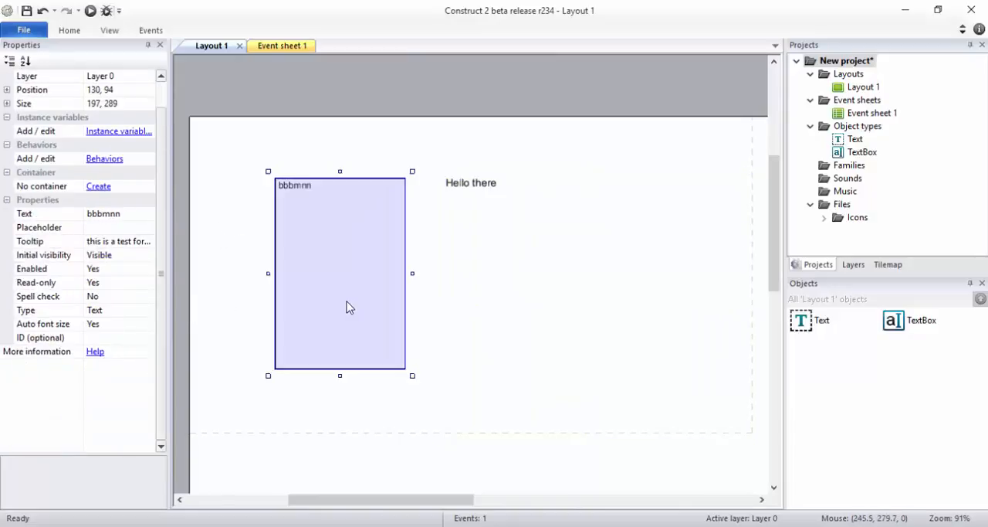
pyautogui.click(147, 270)
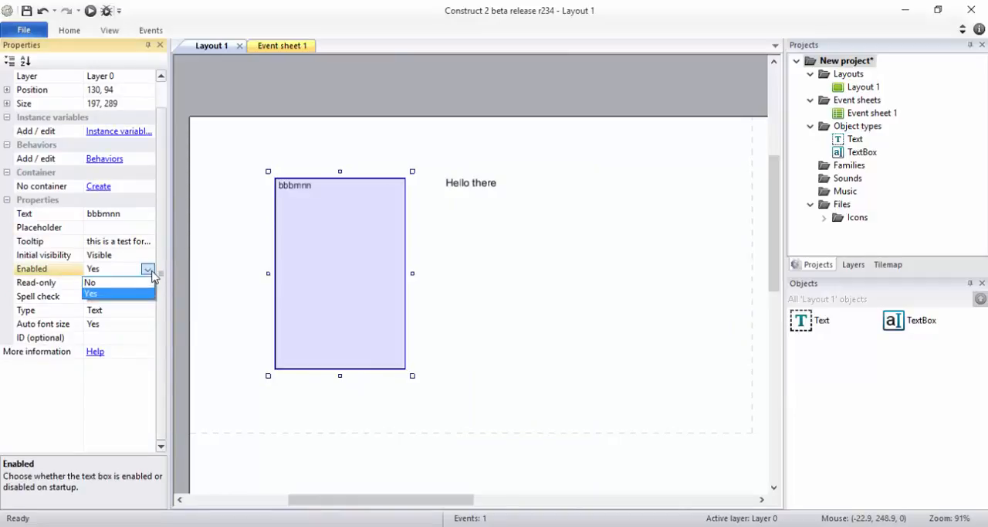
pyautogui.click(147, 269)
pyautogui.click(147, 283)
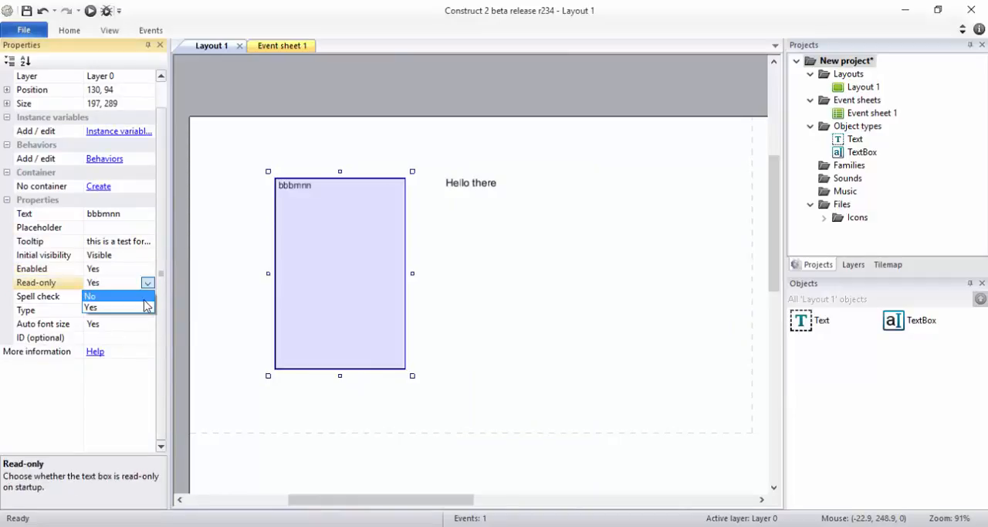
pyautogui.click(127, 296)
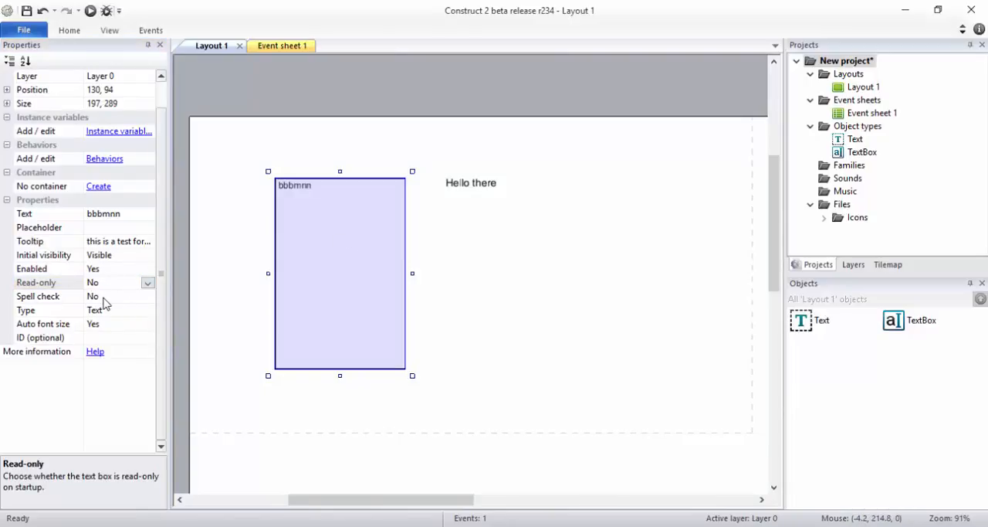
# Step: Set the text box's Spell check property to Yes
pyautogui.click(118, 297)
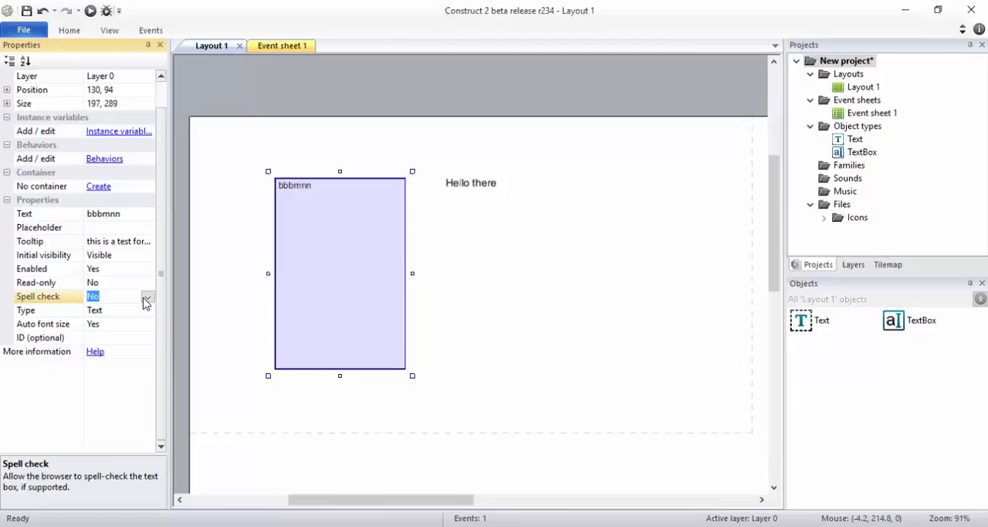
pyautogui.click(146, 298)
pyautogui.click(145, 322)
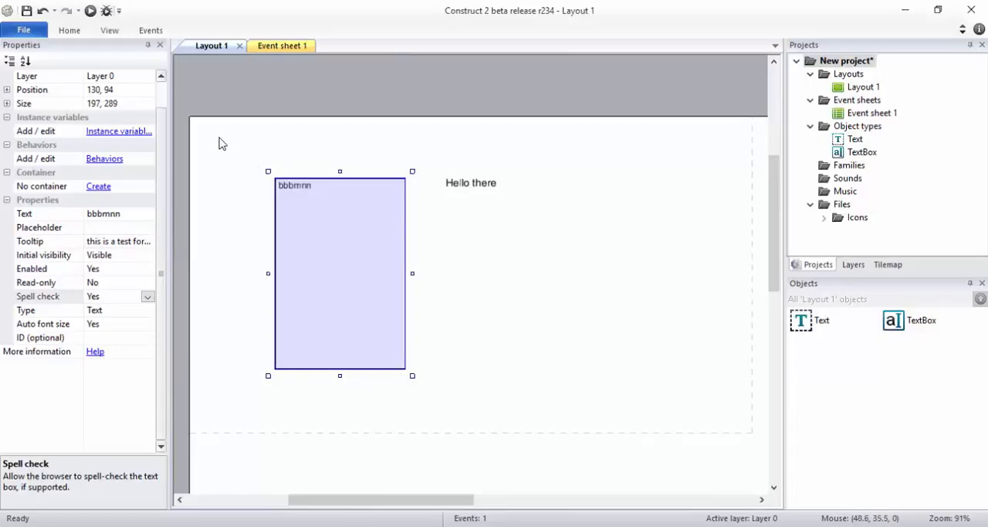
# Step: Preview the layout and replace the text box content with the misspelled words "th huse"
pyautogui.click(91, 12)
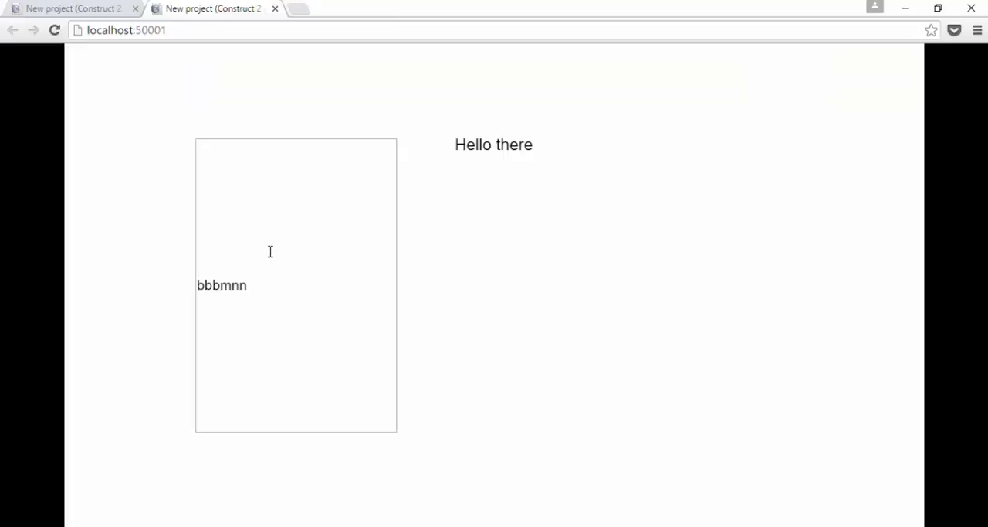
pyautogui.moveTo(260, 284); pyautogui.dragTo(142, 283)
pyautogui.press('BackSpace')
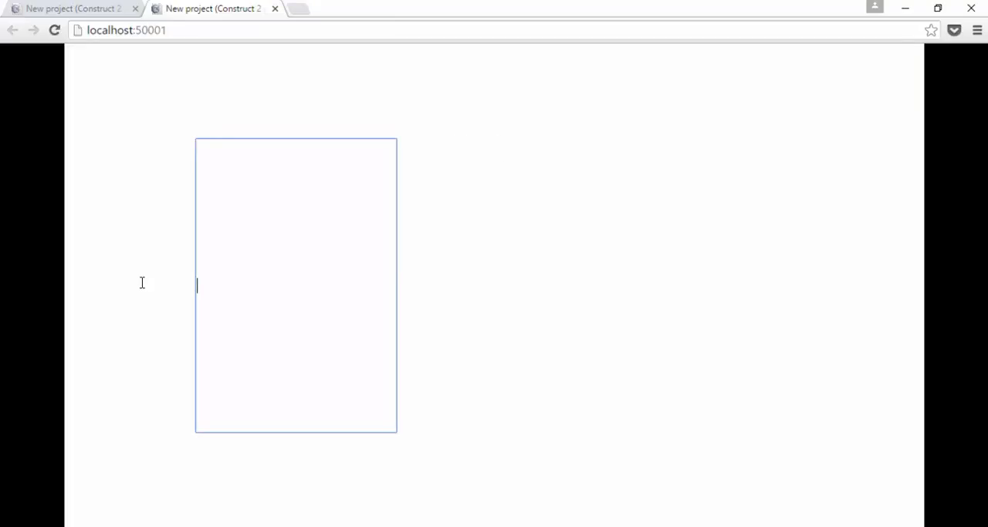
pyautogui.write('th huse')
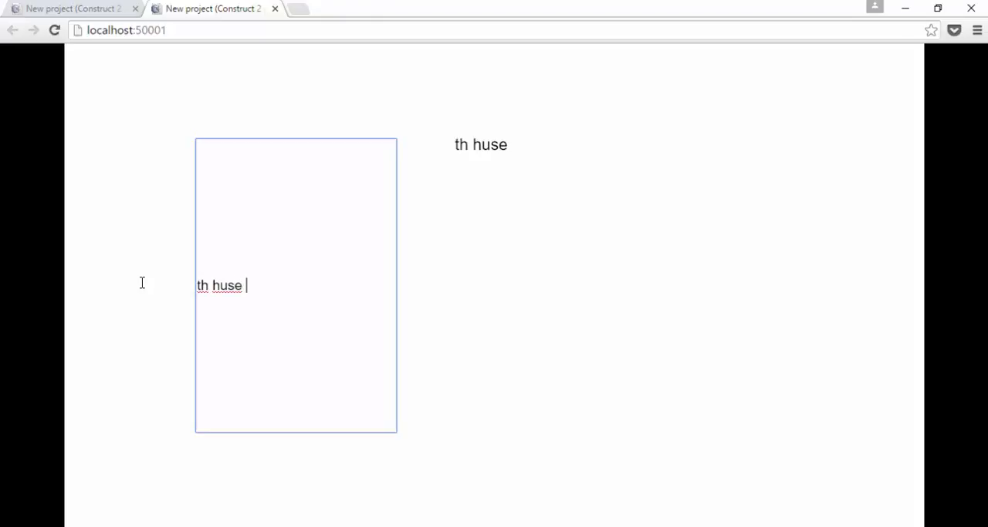
# Step: Correct both misspelled words in the preview's text box so that it reads "the house"
pyautogui.click(207, 291)
pyautogui.write('e')
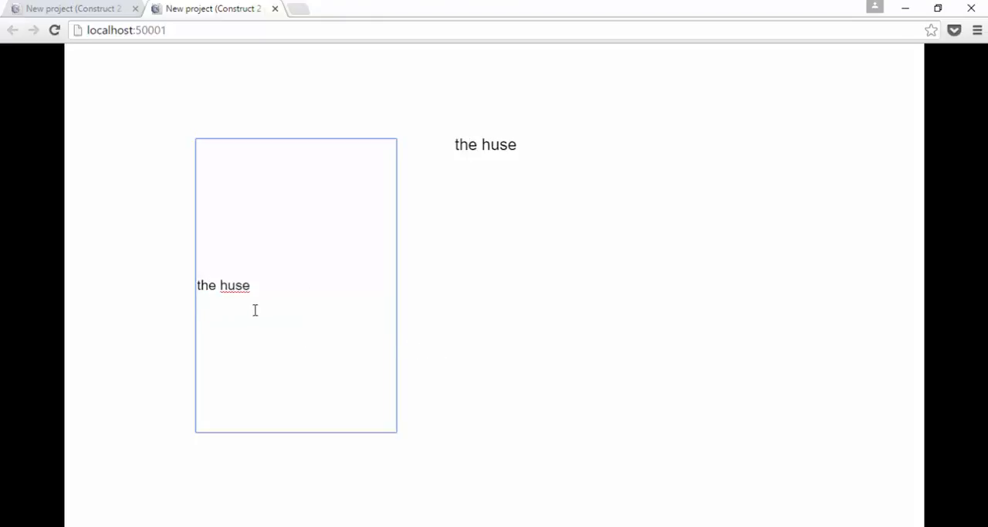
pyautogui.click(228, 285)
pyautogui.write('o')
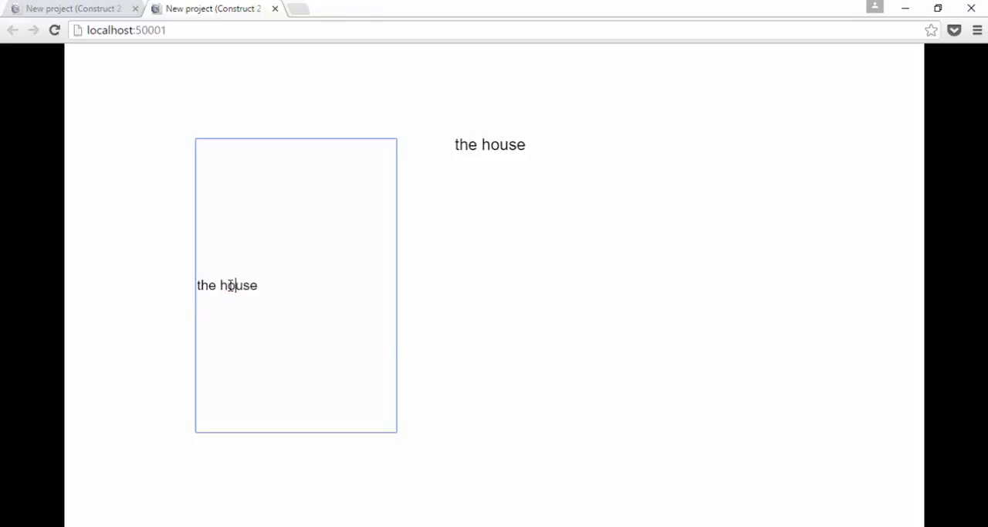
# Step: Append the misspelled word "wednsday" after "the house" and check its spelling mark by selecting within the word
pyautogui.click(301, 285)
pyautogui.write('wednsday')
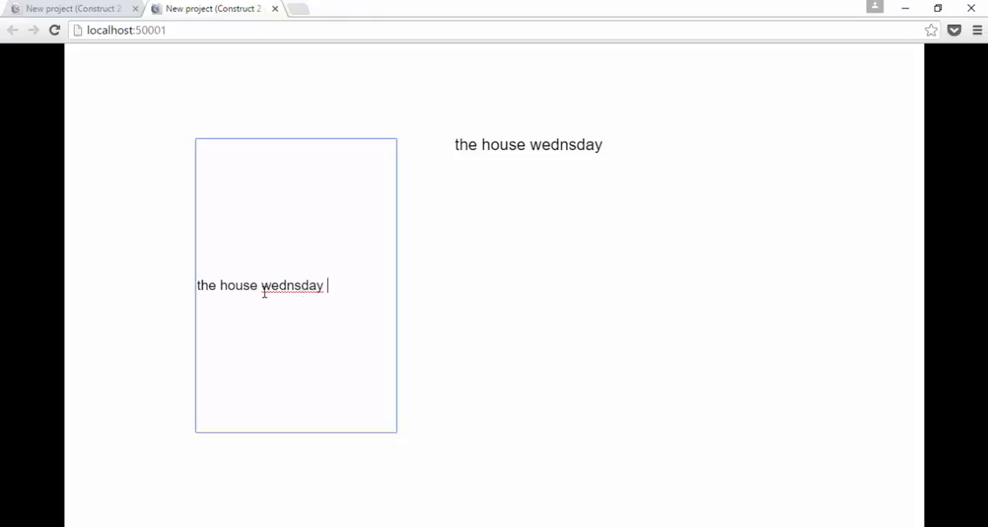
pyautogui.moveTo(293, 290)
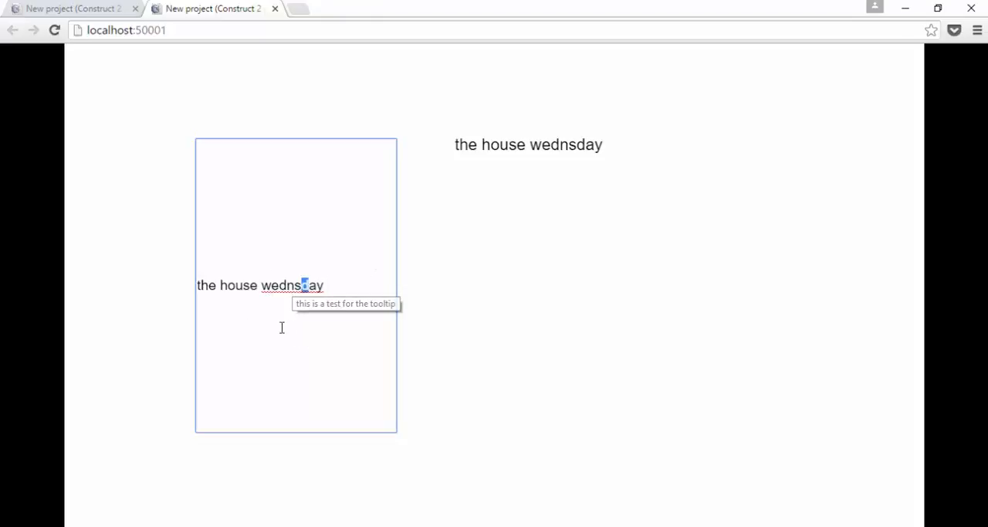
pyautogui.moveTo(304, 285); pyautogui.dragTo(235, 328)
pyautogui.click(313, 313)
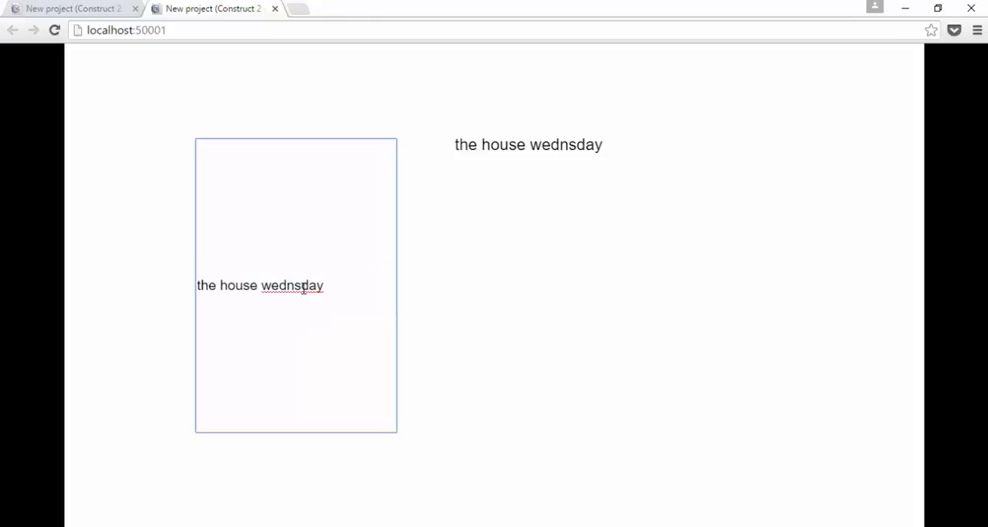
# Step: Correct "wednsday" to "wednesday" in the preview's text box and return to the Construct 2 layout
pyautogui.click(295, 286)
pyautogui.write('e')
pyautogui.click(343, 285)
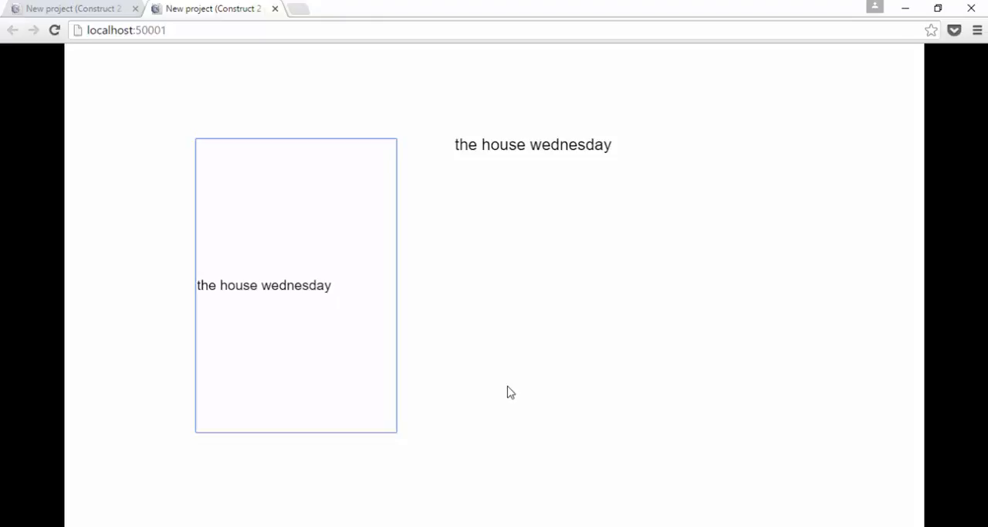
pyautogui.hotkey('alt', 'Tab')
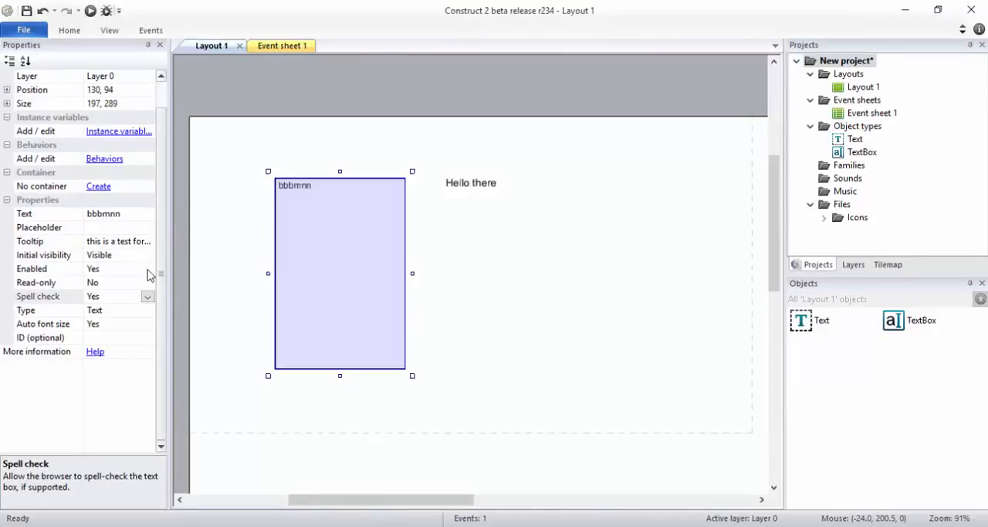
pyautogui.scroll(2, 149, 276)
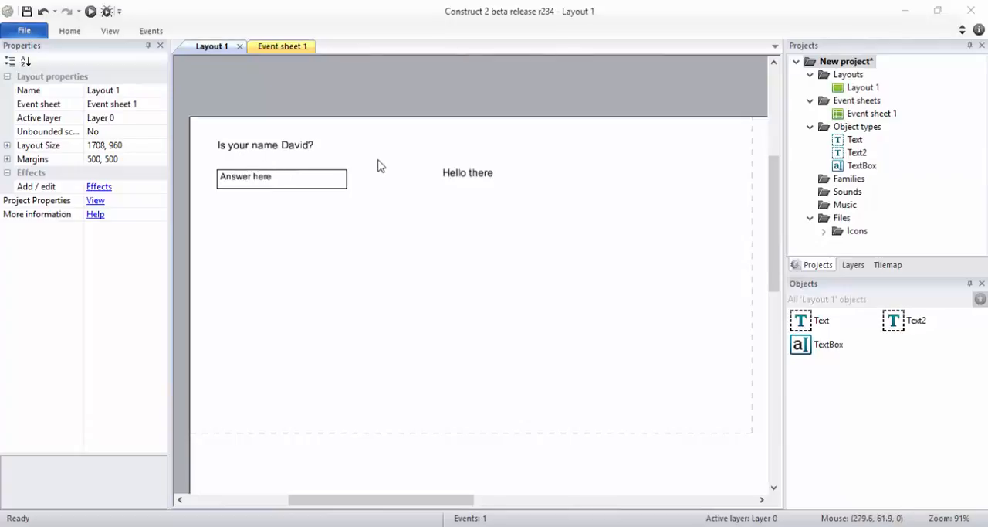
# Step: Review the answer text box, the Text object beside it and the existing event that links them
pyautogui.click(258, 178)
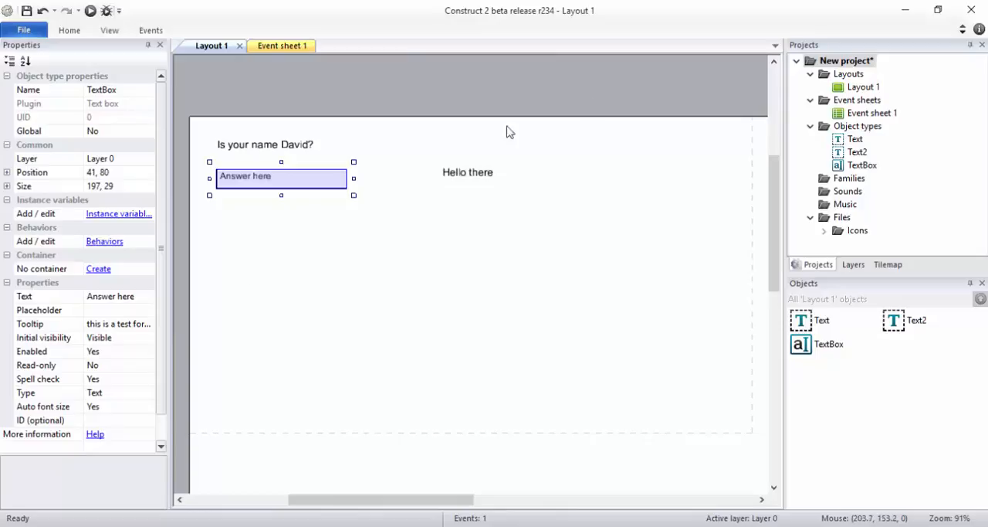
pyautogui.click(464, 179)
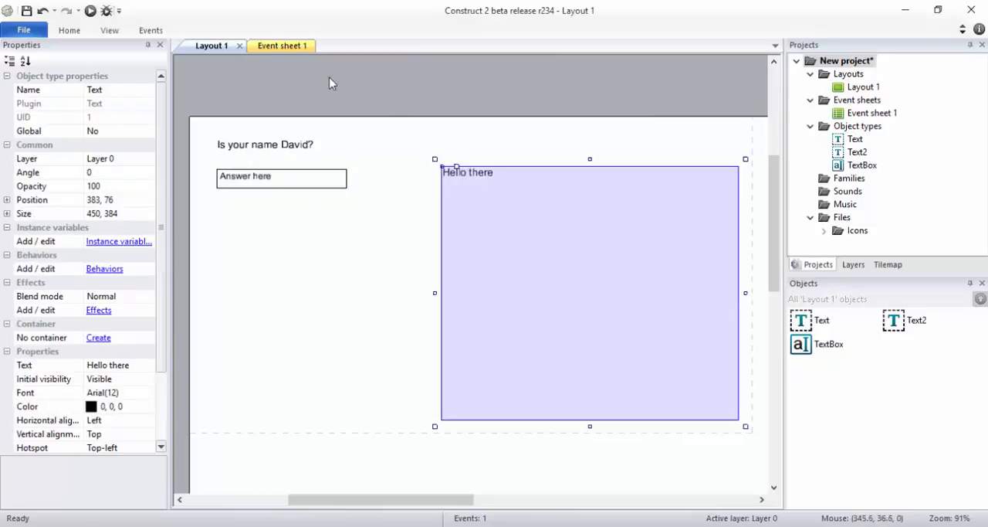
pyautogui.click(275, 46)
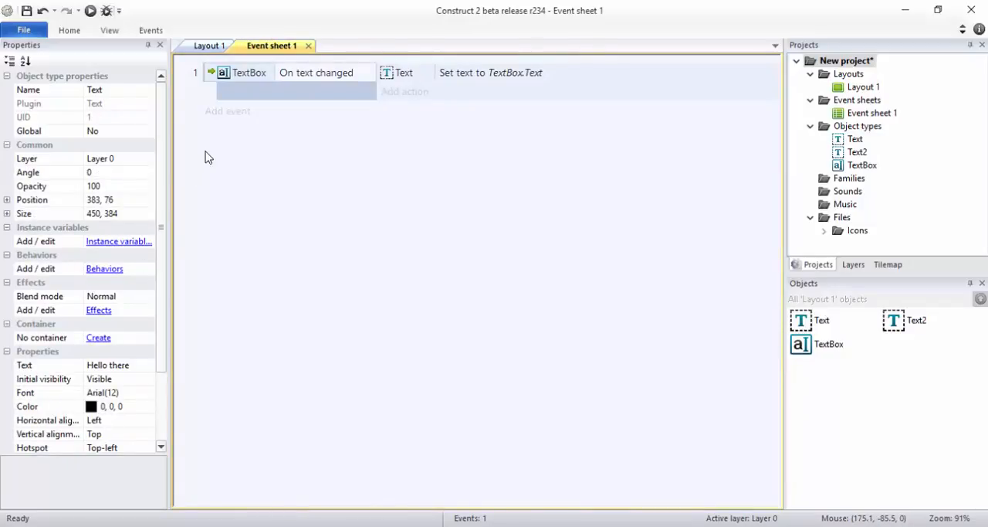
pyautogui.click(211, 46)
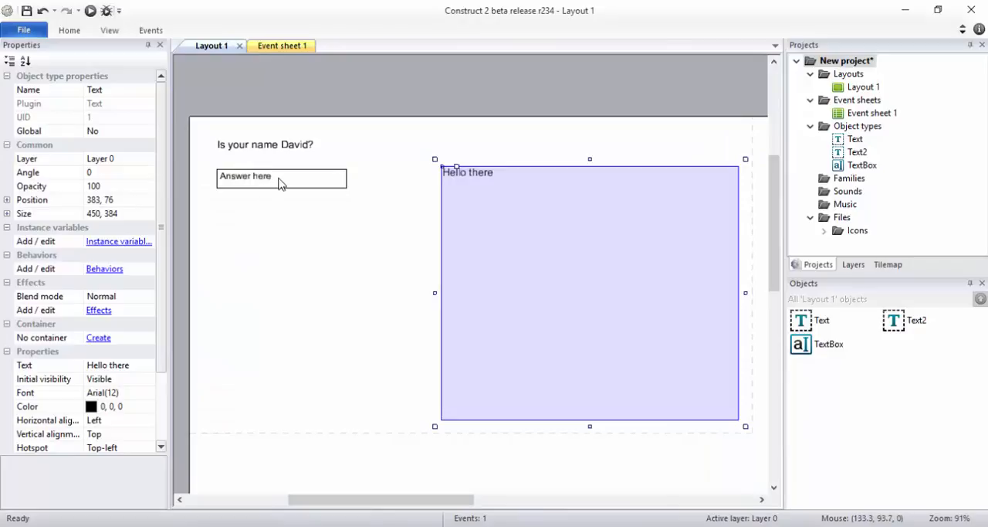
pyautogui.click(279, 183)
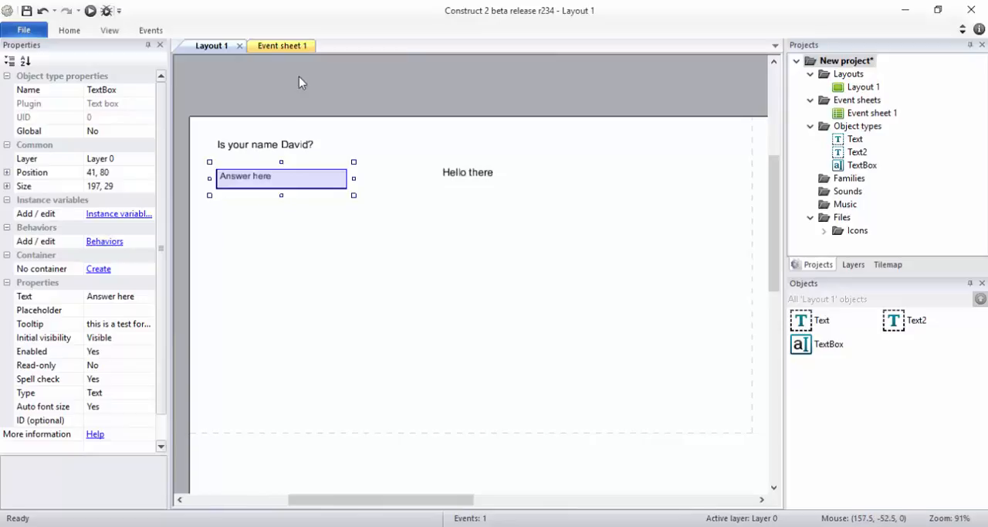
# Step: Add a new event to Event sheet 1 with the TextBox condition On clicked
pyautogui.click(295, 48)
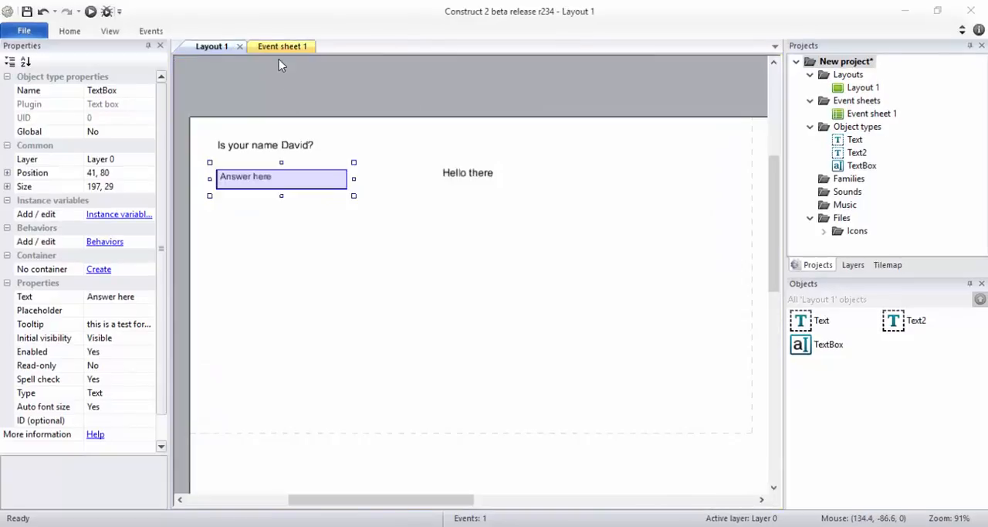
pyautogui.click(276, 48)
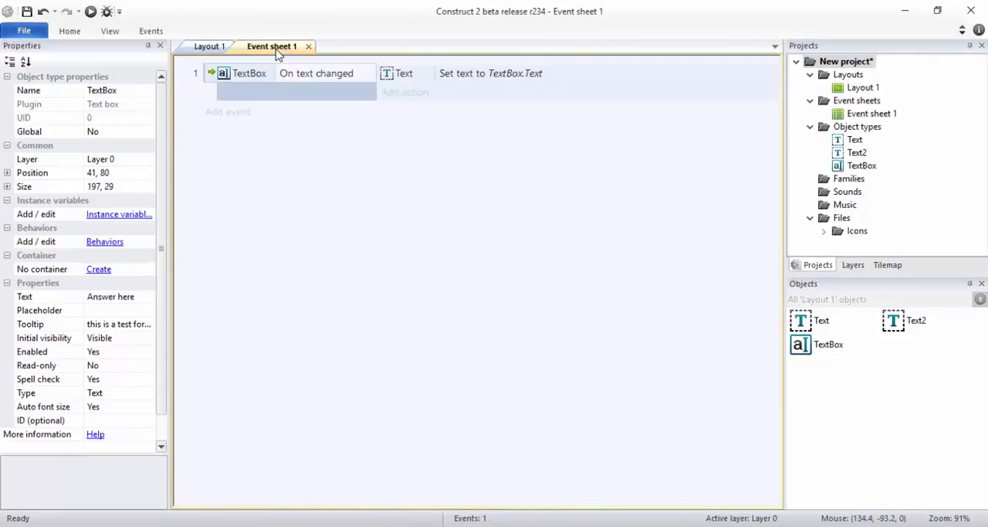
pyautogui.click(222, 124)
pyautogui.doubleClick(487, 71)
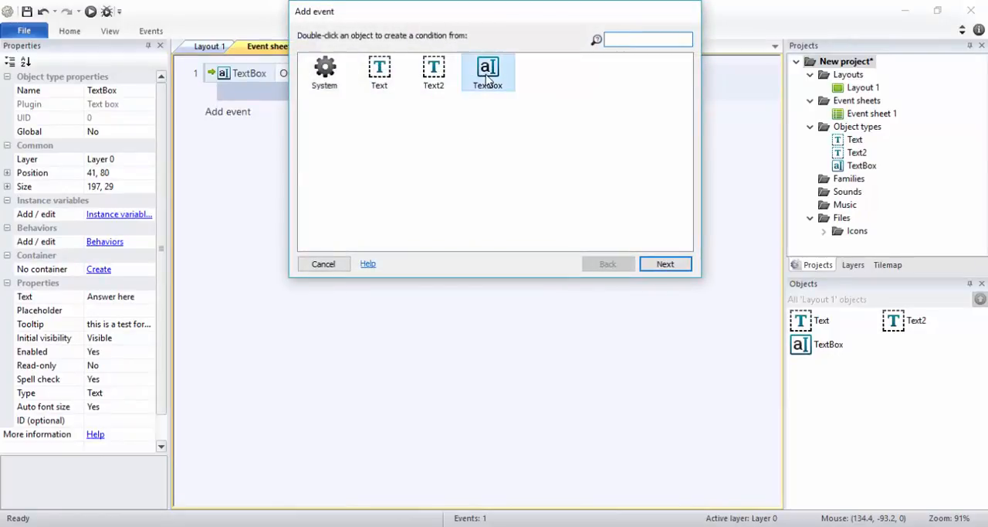
pyautogui.scroll(-1, 687, 196)
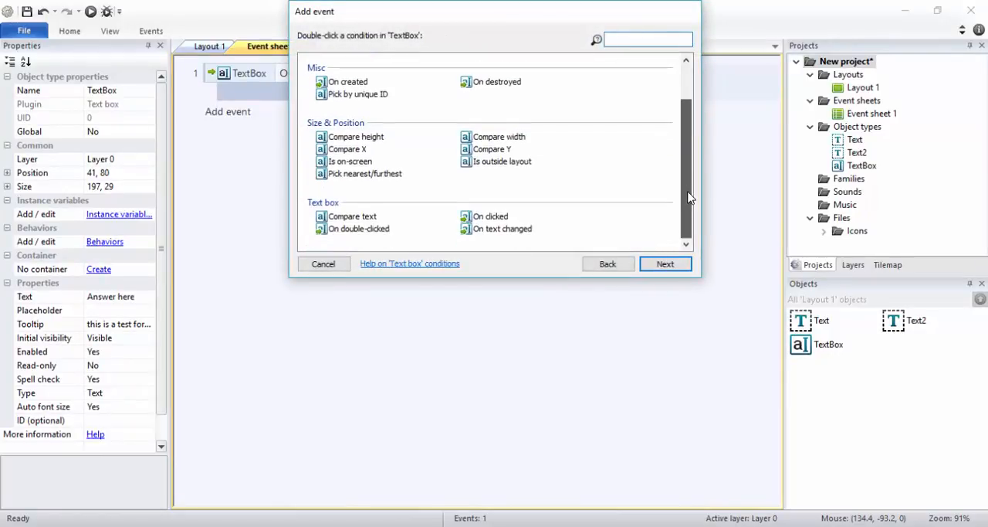
pyautogui.doubleClick(491, 217)
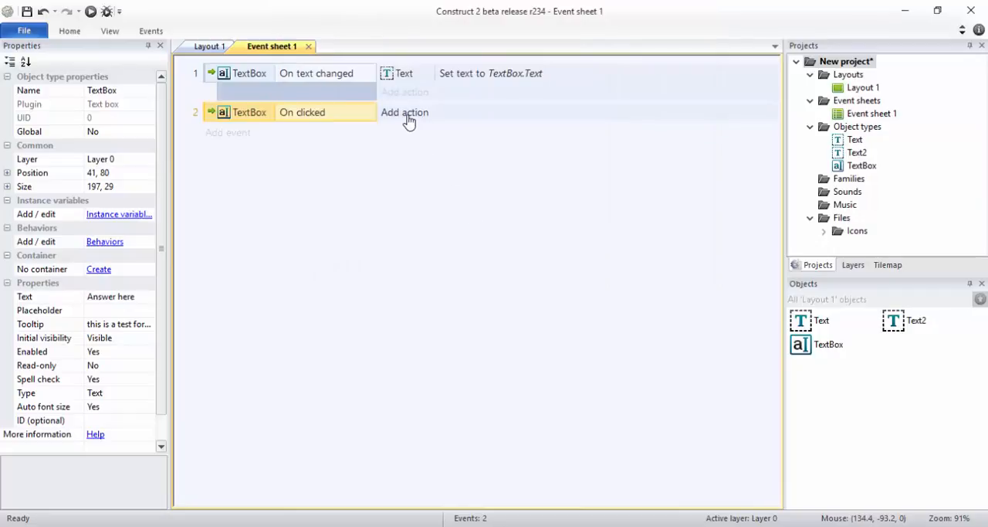
# Step: Give the On clicked event a TextBox Set text action with an empty string ""
pyautogui.click(409, 116)
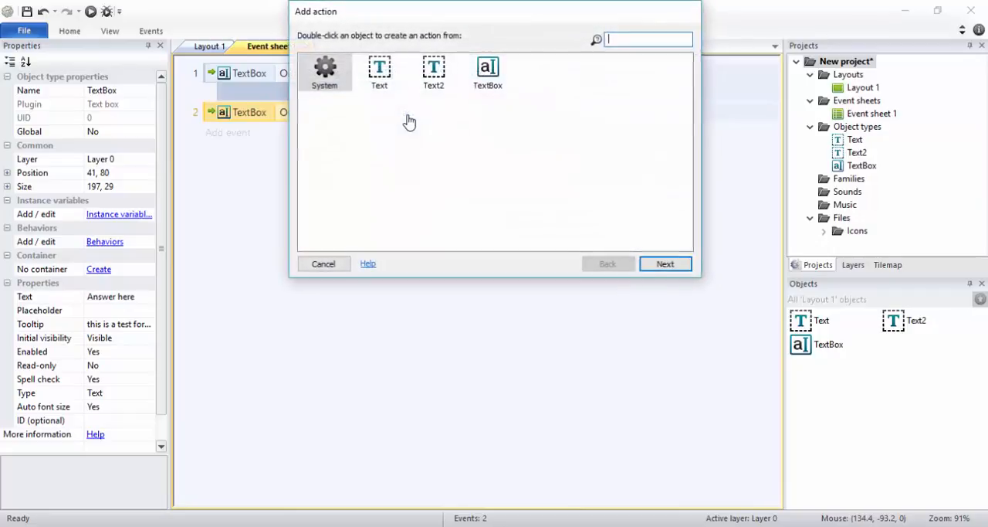
pyautogui.click(492, 76)
pyautogui.doubleClick(492, 76)
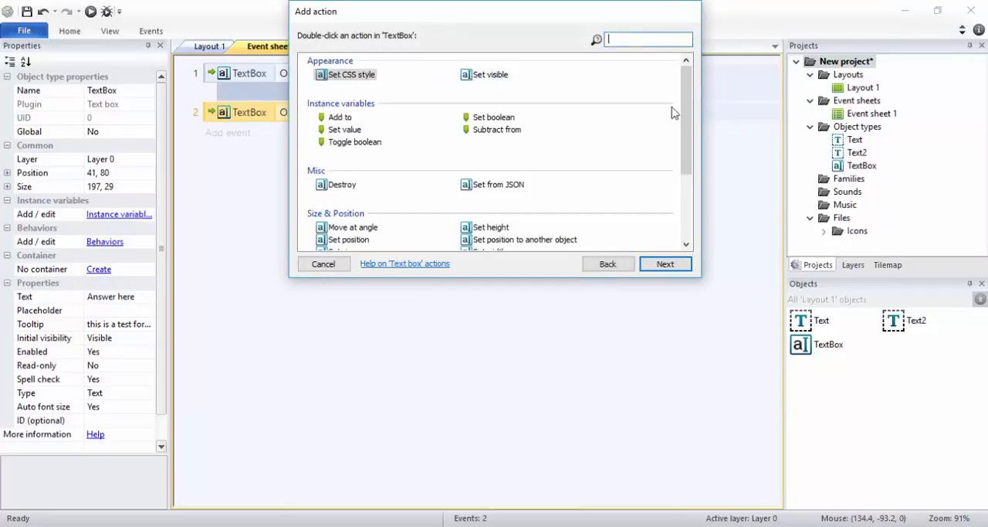
pyautogui.moveTo(683, 137); pyautogui.dragTo(683, 207)
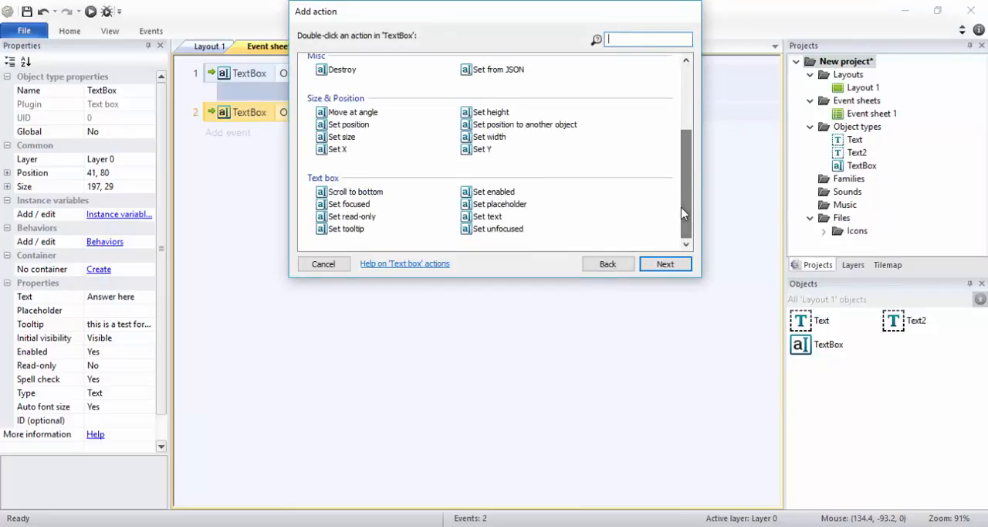
pyautogui.doubleClick(487, 216)
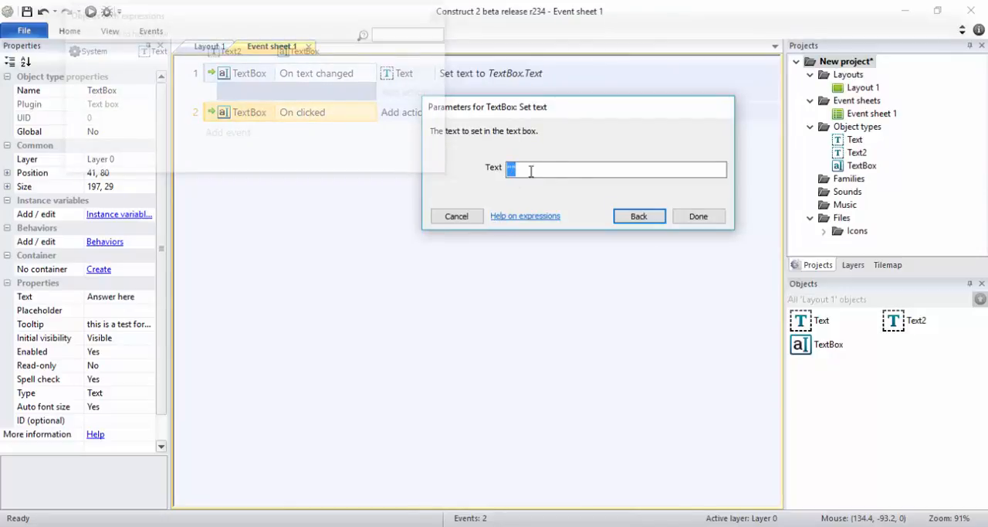
pyautogui.click(696, 216)
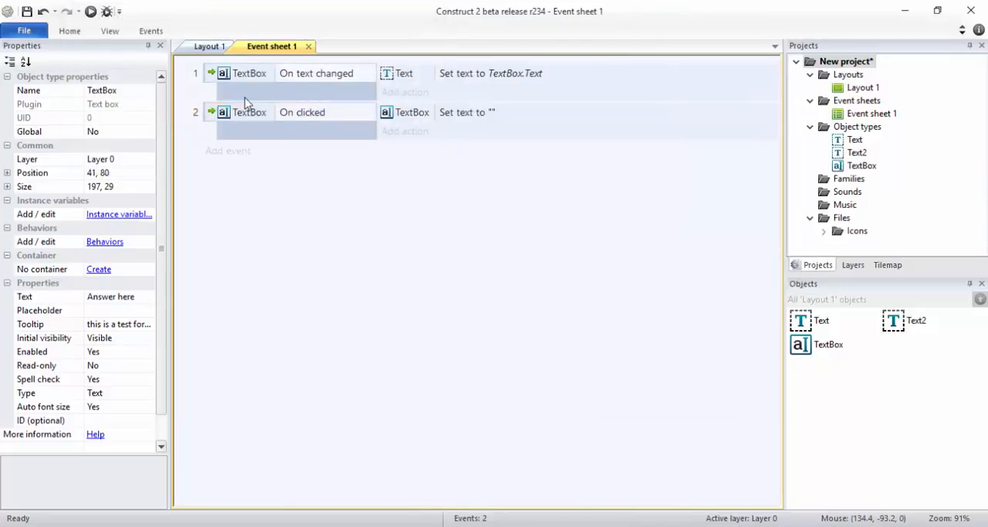
# Step: Preview the layout, test clearing the answer box by selecting it, enter "Yes", and return to the event sheet
pyautogui.click(90, 11)
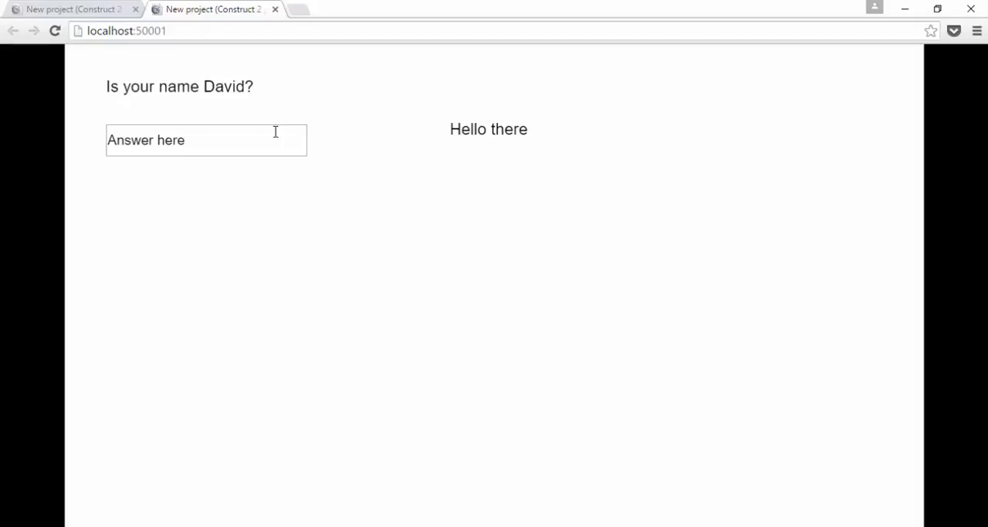
pyautogui.click(204, 144)
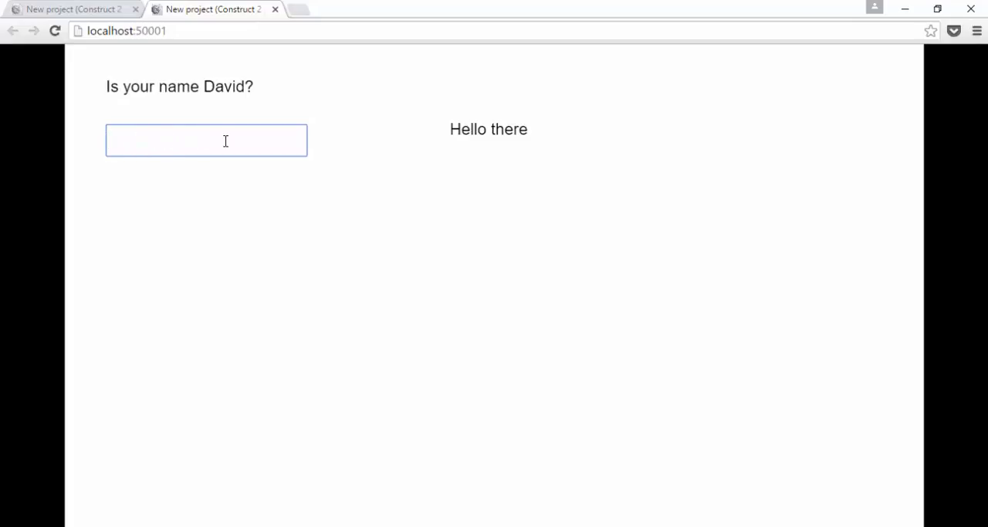
pyautogui.write('Yes')
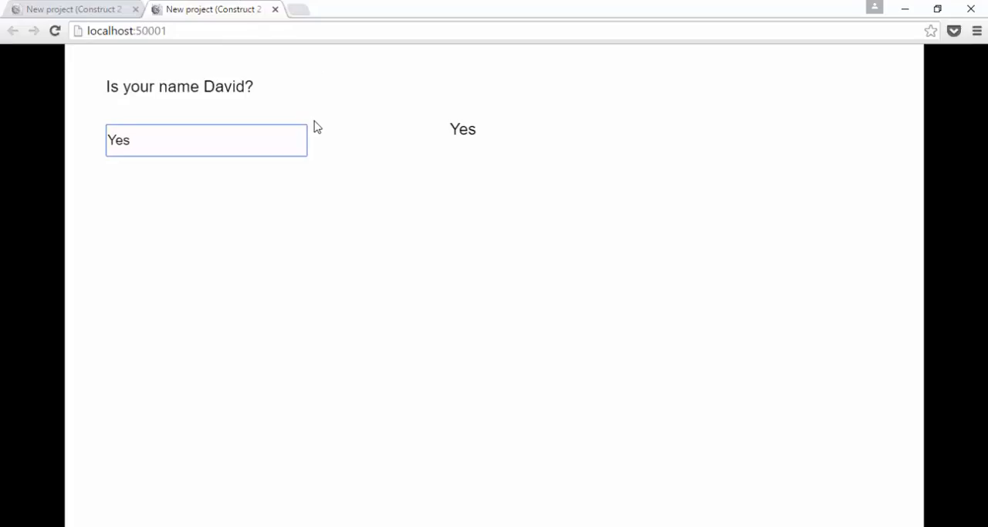
pyautogui.hotkey('alt', 'Tab')
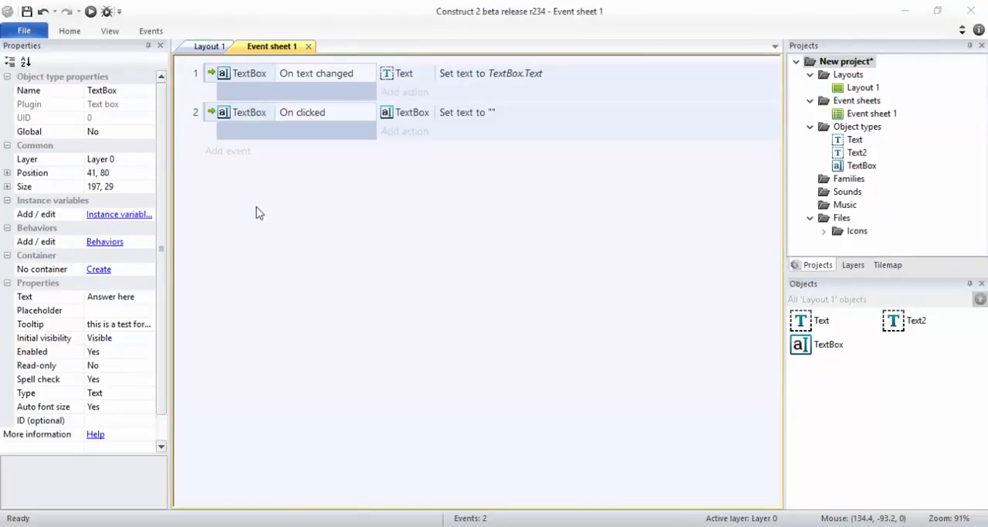
# Step: Add a blank sub-event under the TextBox On text changed event
pyautogui.click(209, 47)
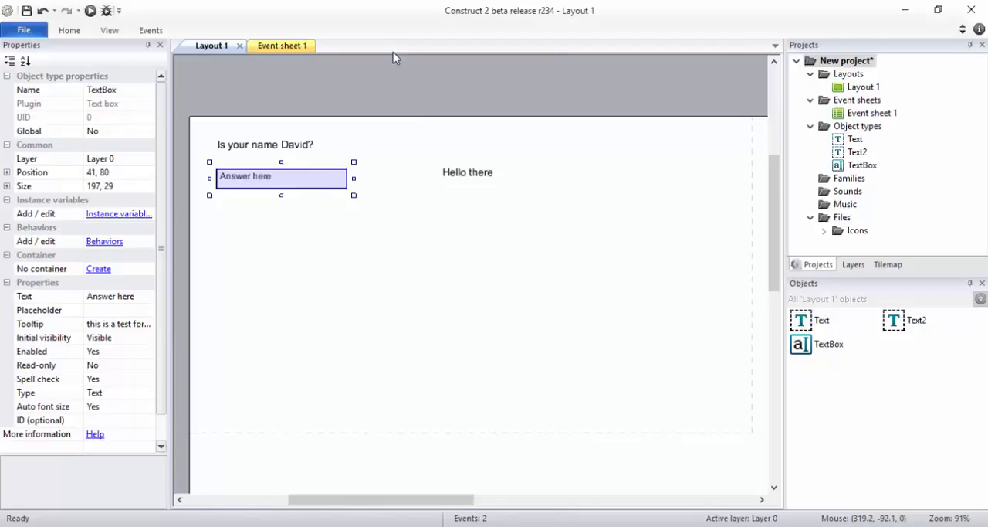
pyautogui.click(286, 46)
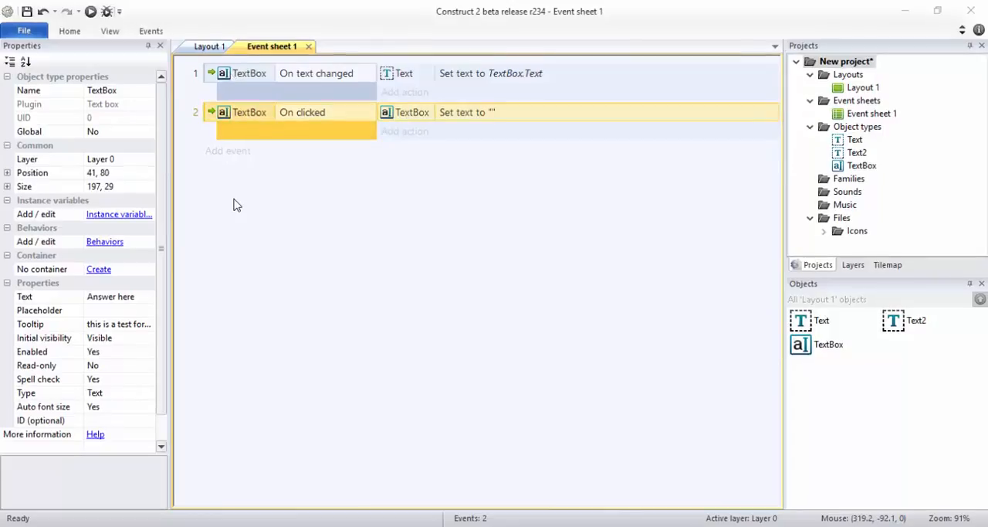
pyautogui.click(222, 73)
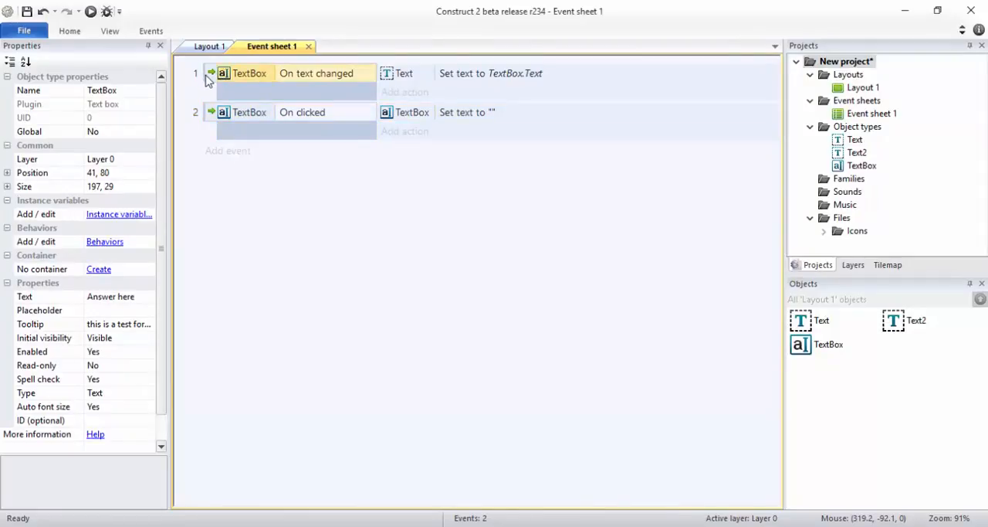
pyautogui.click(206, 76)
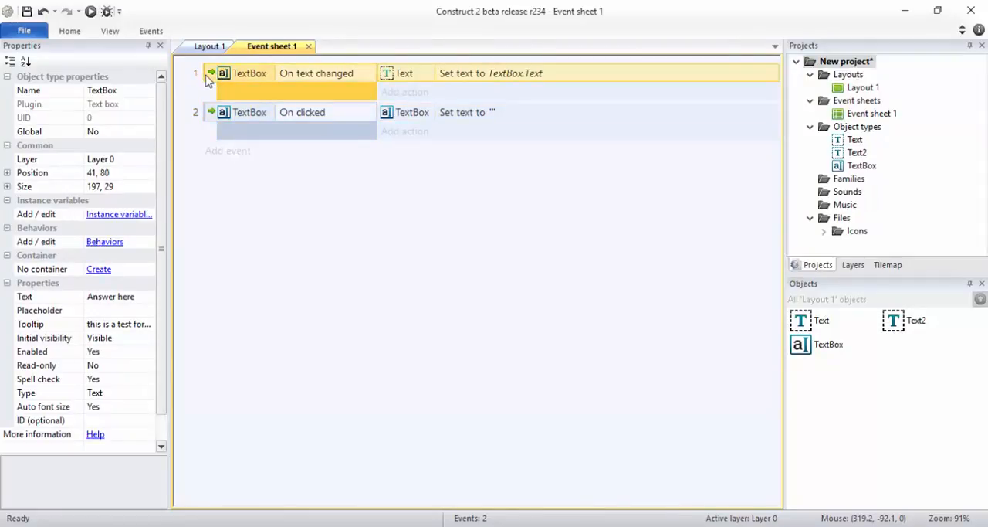
pyautogui.click(344, 76)
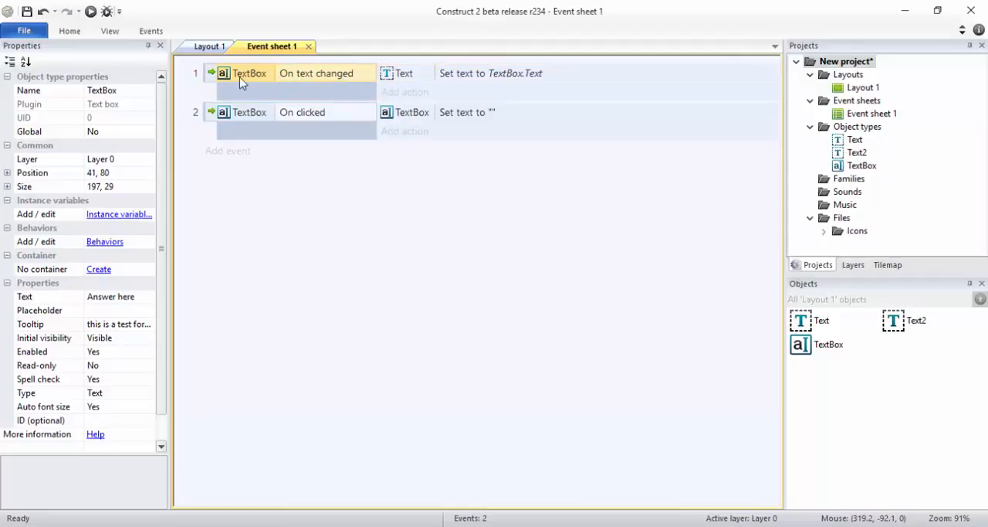
pyautogui.click(213, 78)
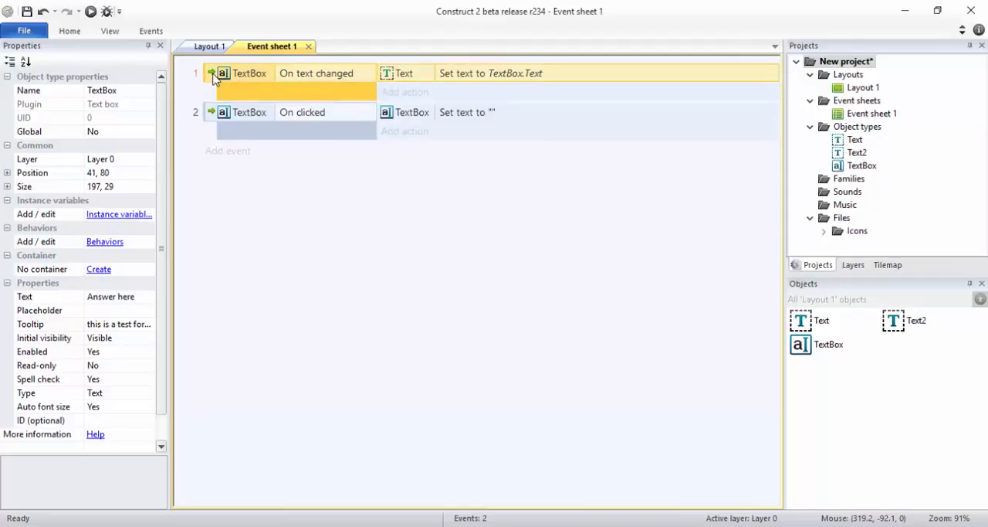
pyautogui.rightClick(216, 79)
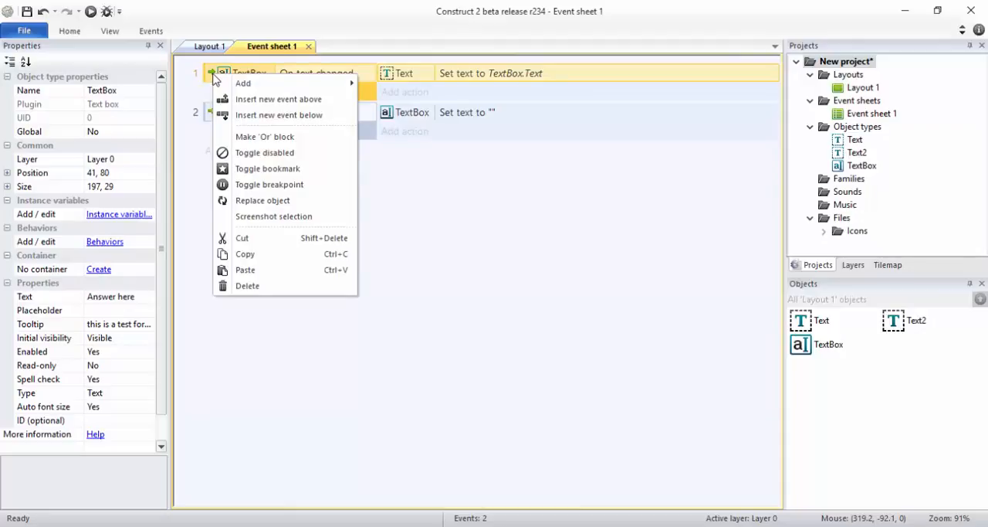
pyautogui.moveTo(284, 83)
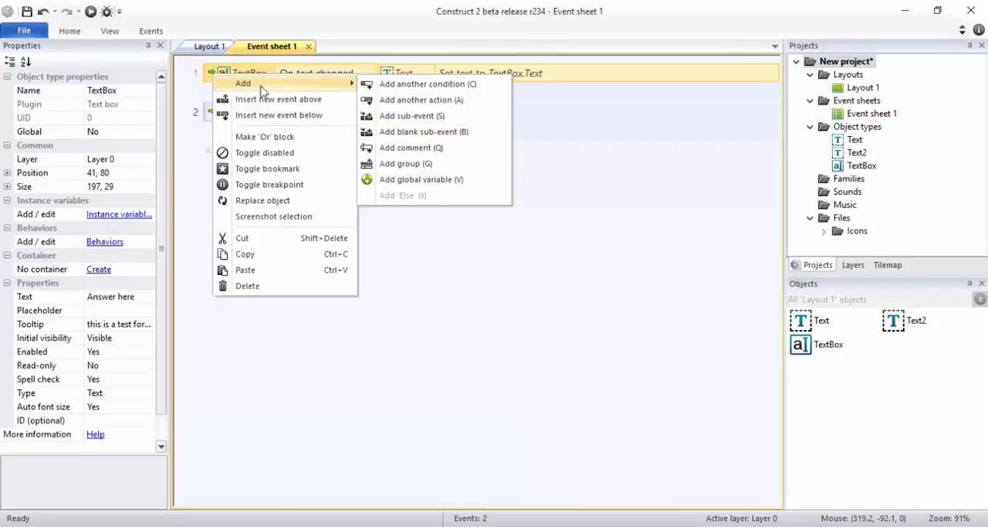
pyautogui.click(209, 78)
pyautogui.press('b')
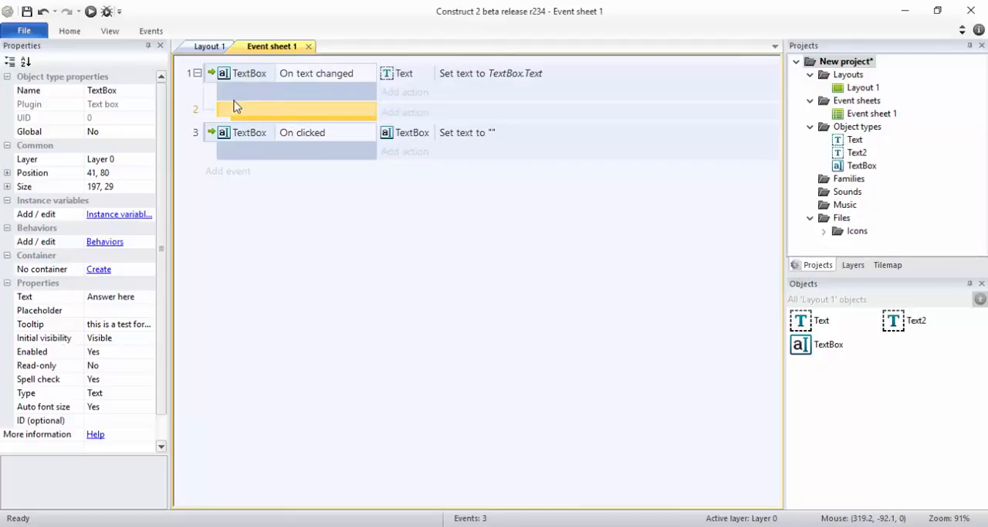
pyautogui.click(310, 77)
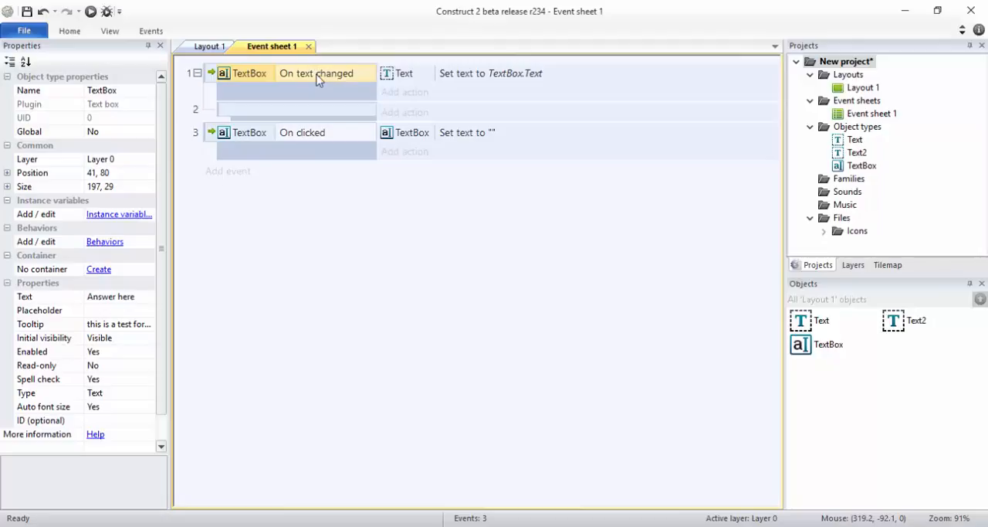
pyautogui.doubleClick(315, 113)
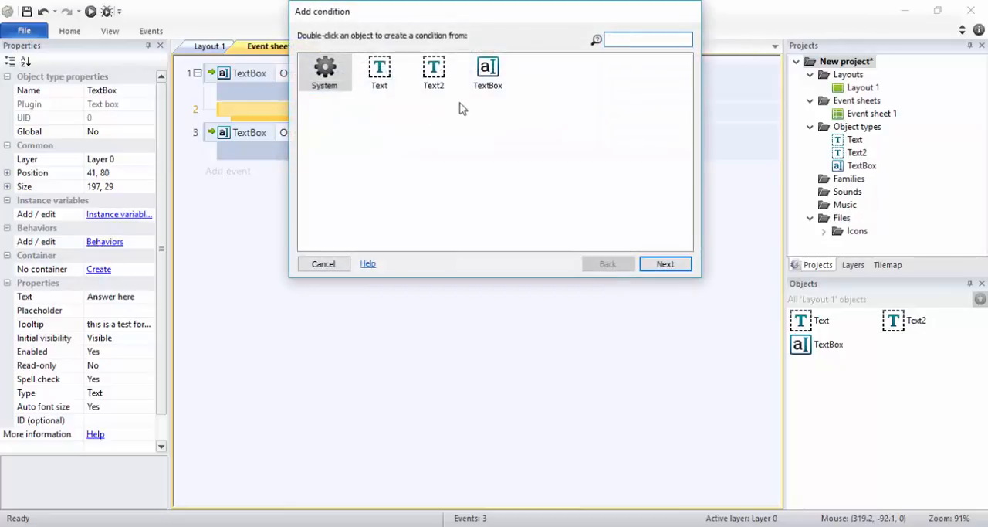
pyautogui.click(488, 71)
pyautogui.doubleClick(488, 71)
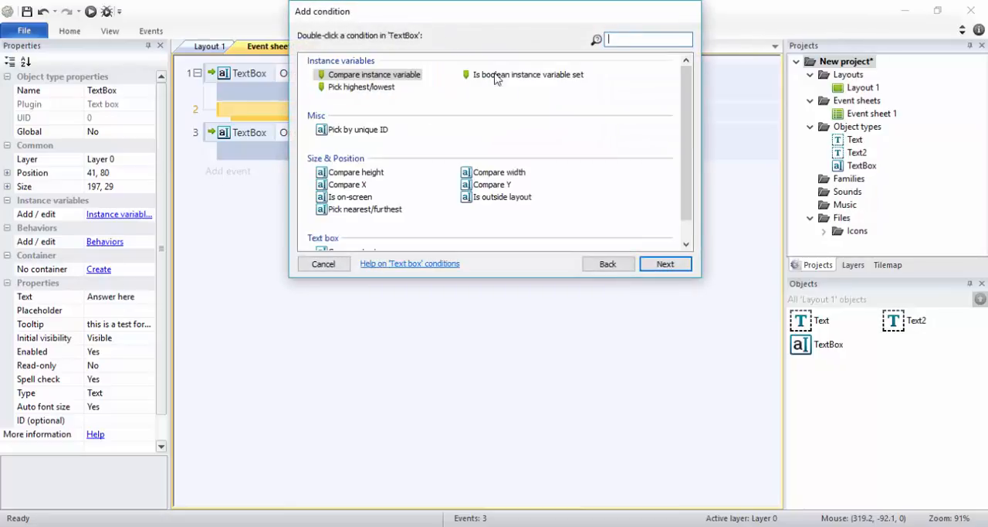
pyautogui.click(304, 266)
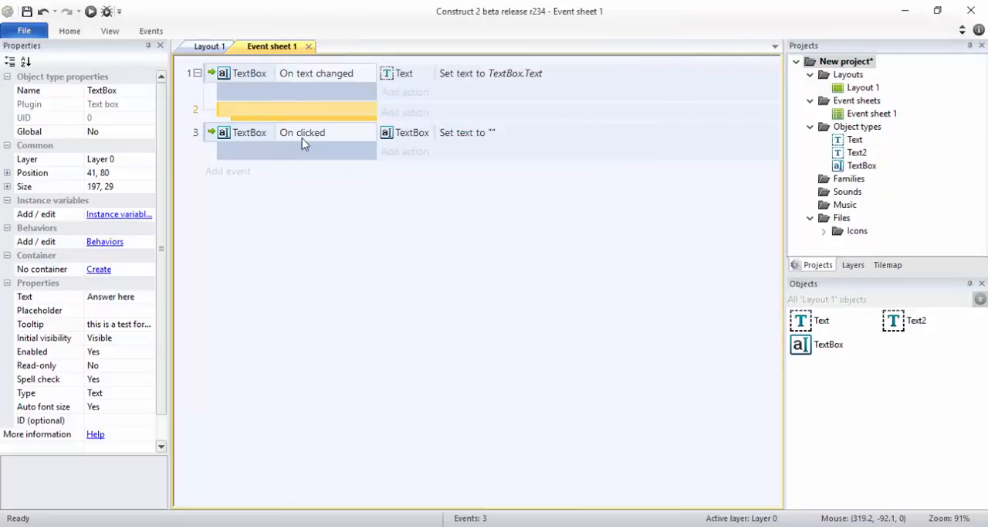
# Step: Add a TextBox Compare text condition to the blank sub-event, matching "yes" with case insensitive comparison
pyautogui.doubleClick(309, 112)
pyautogui.doubleClick(480, 78)
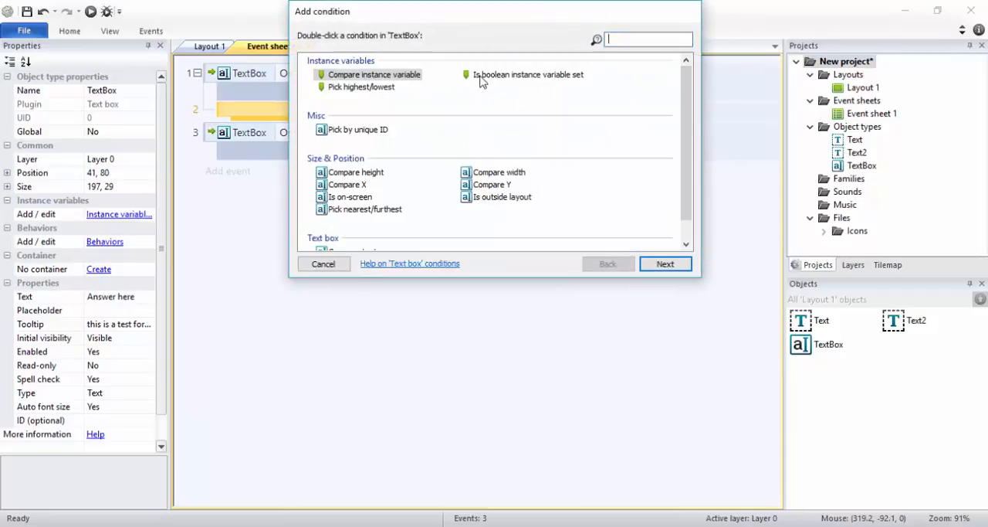
pyautogui.scroll(-1, 559, 137)
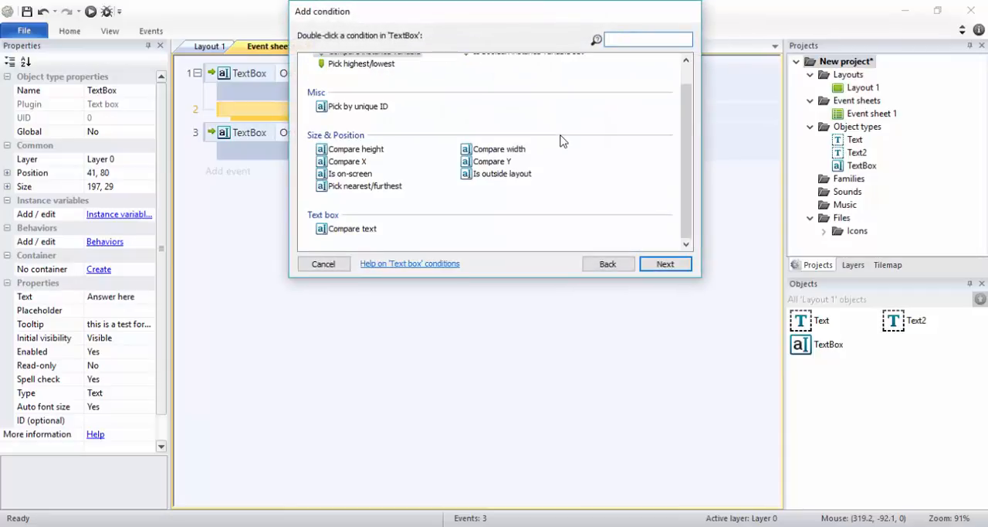
pyautogui.doubleClick(355, 230)
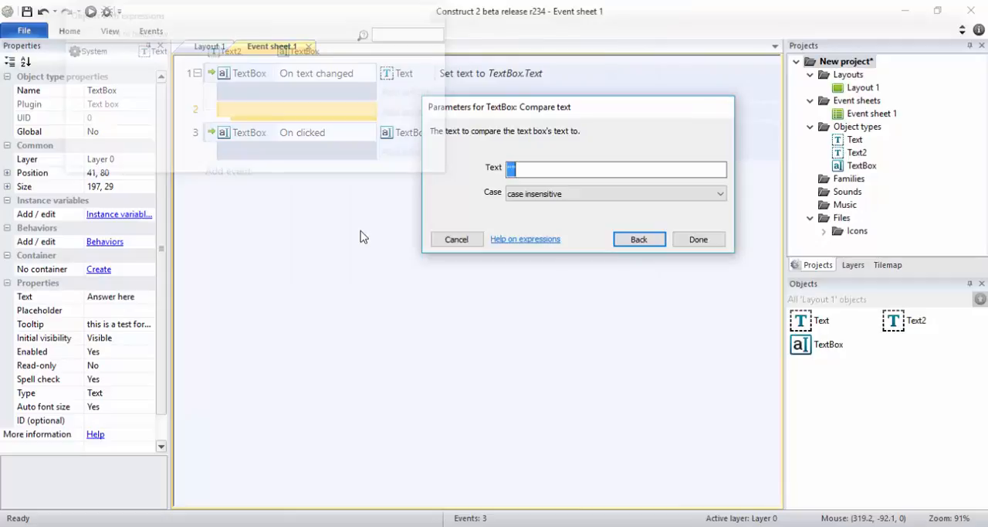
pyautogui.click(615, 200)
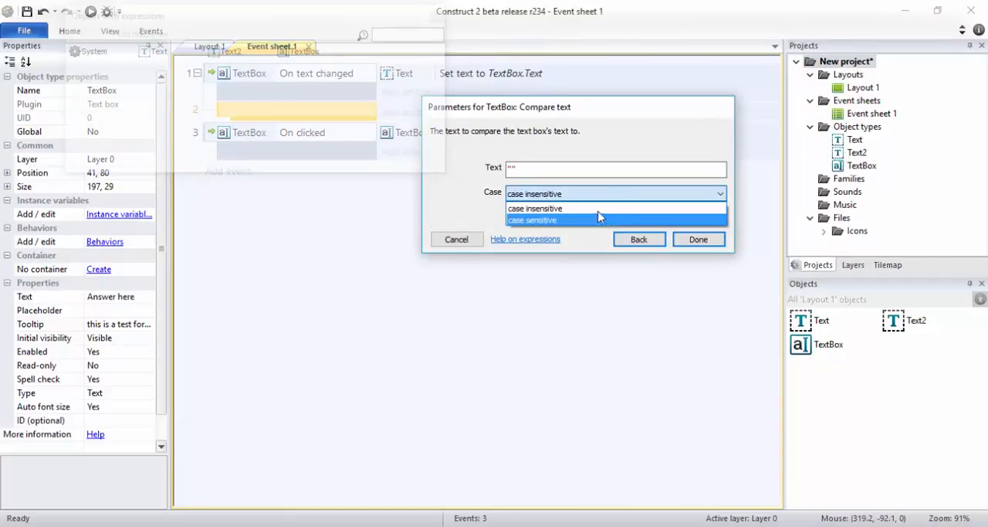
pyautogui.click(460, 196)
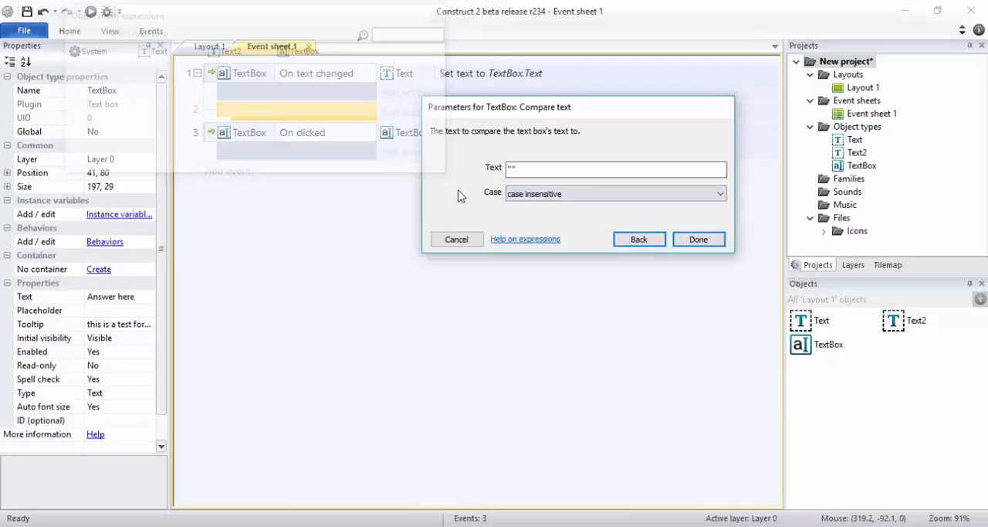
pyautogui.doubleClick(510, 170)
pyautogui.press('Right')
pyautogui.write('yes')
pyautogui.click(697, 240)
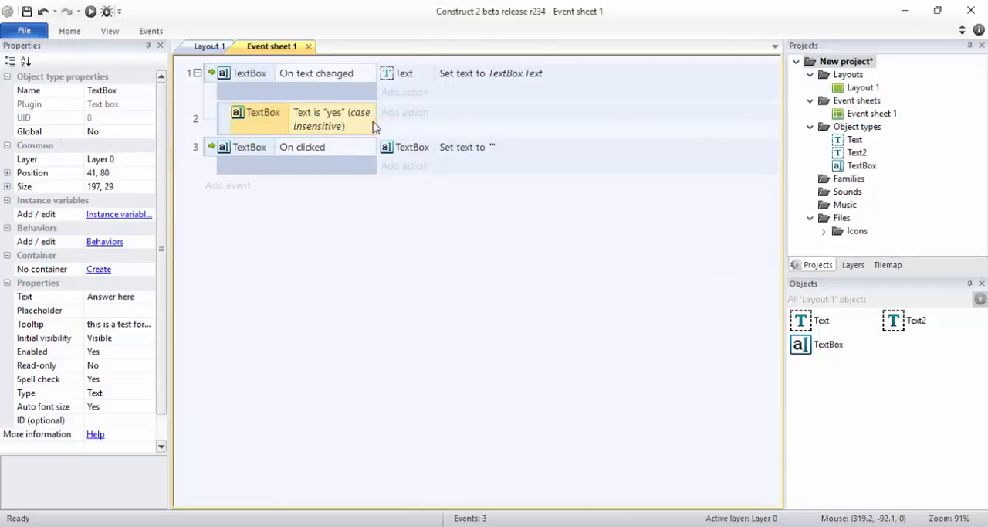
pyautogui.click(399, 122)
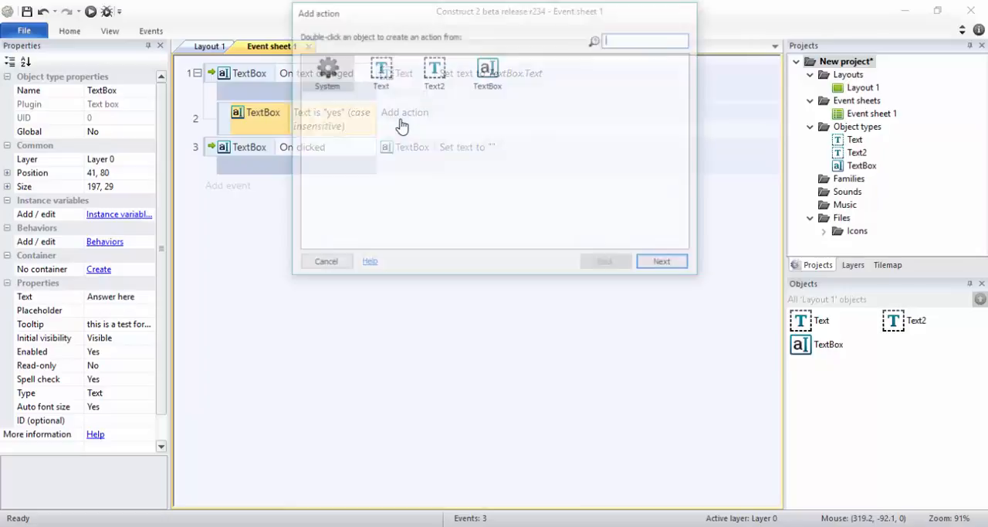
pyautogui.press('Escape')
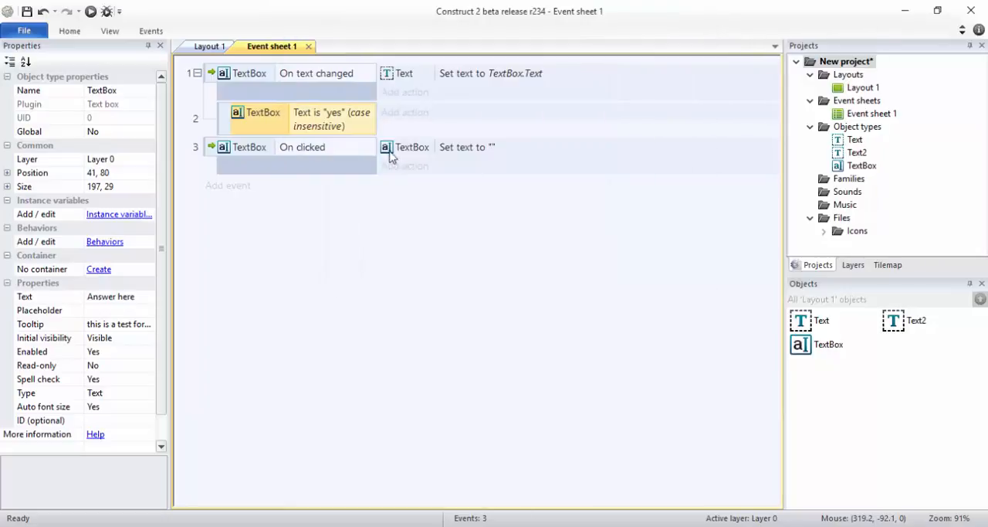
pyautogui.click(400, 80)
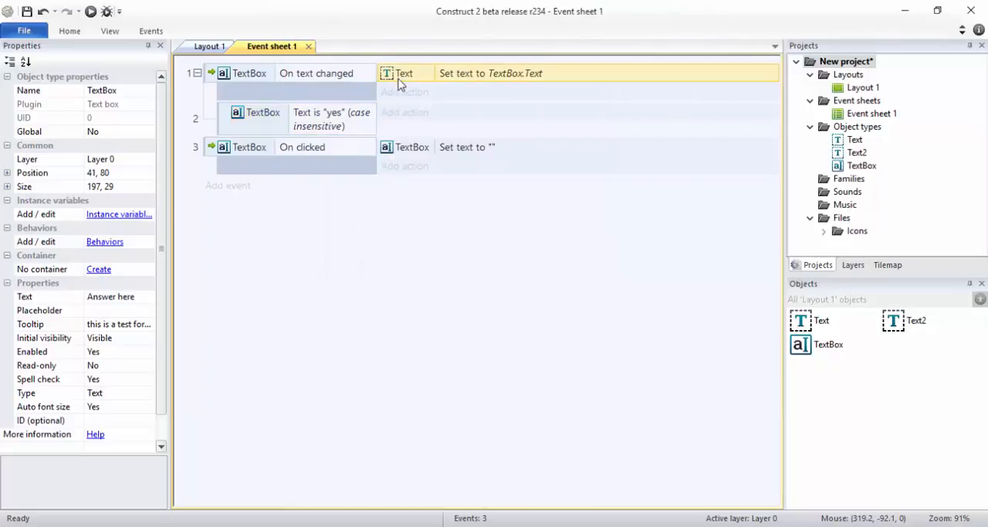
pyautogui.moveTo(398, 82); pyautogui.dragTo(398, 127)
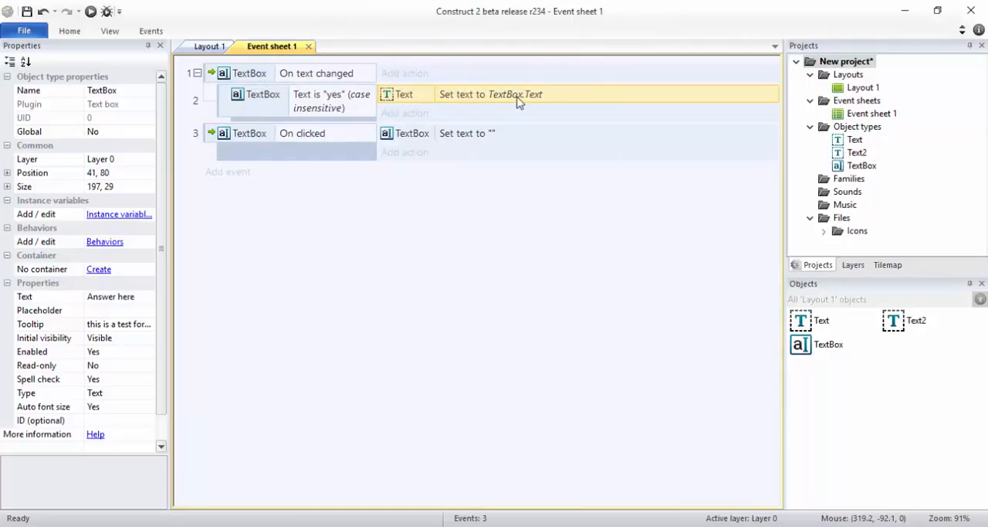
pyautogui.hotkey('ctrl', 'z')
# Step: Give the "yes" sub-event a Text Set text action with "Hello" followed by the first name asked about in the question
pyautogui.click(400, 113)
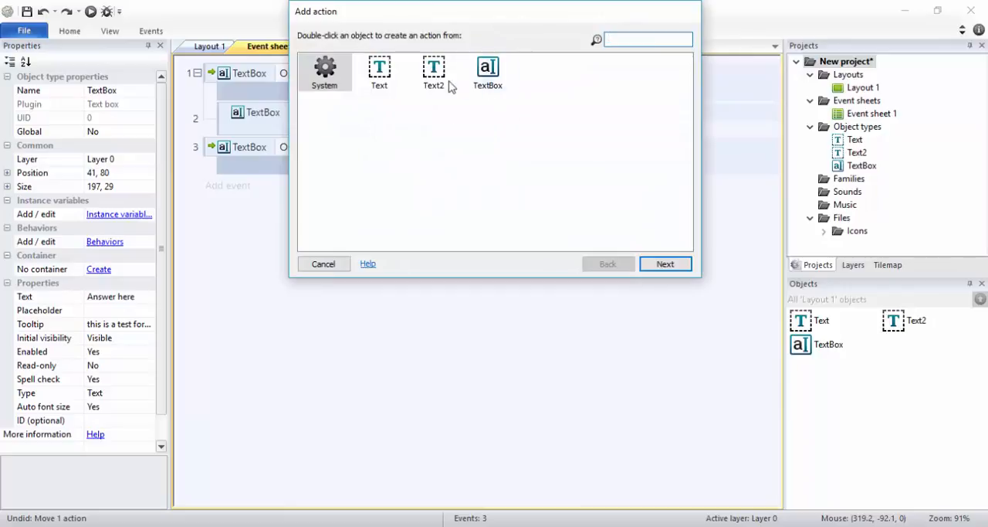
pyautogui.doubleClick(379, 71)
pyautogui.scroll(-5, 593, 182)
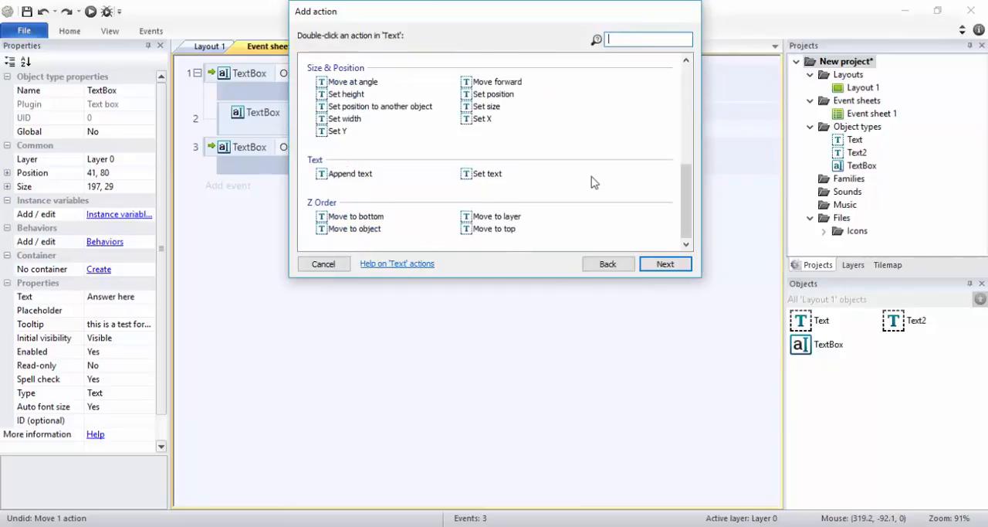
pyautogui.doubleClick(495, 173)
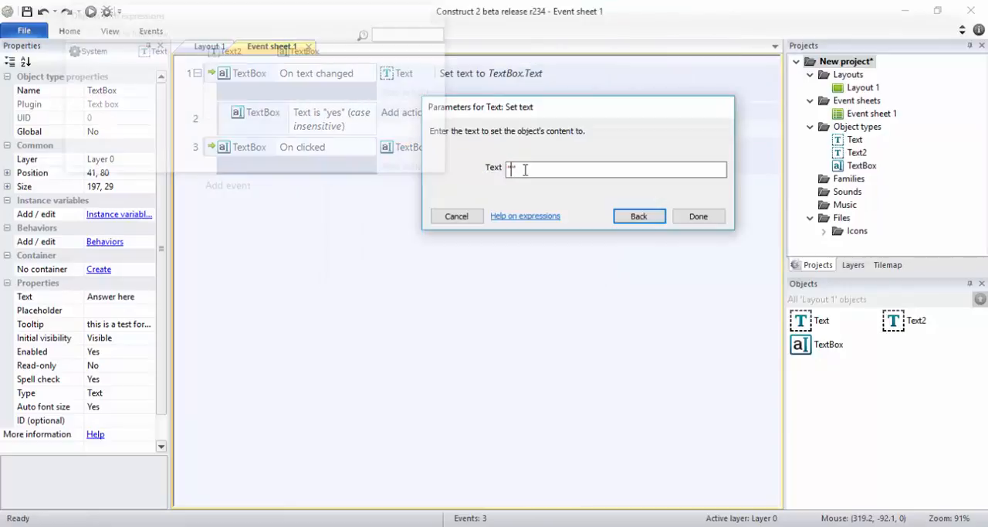
pyautogui.write('Hello Davi')
pyautogui.press('Return')
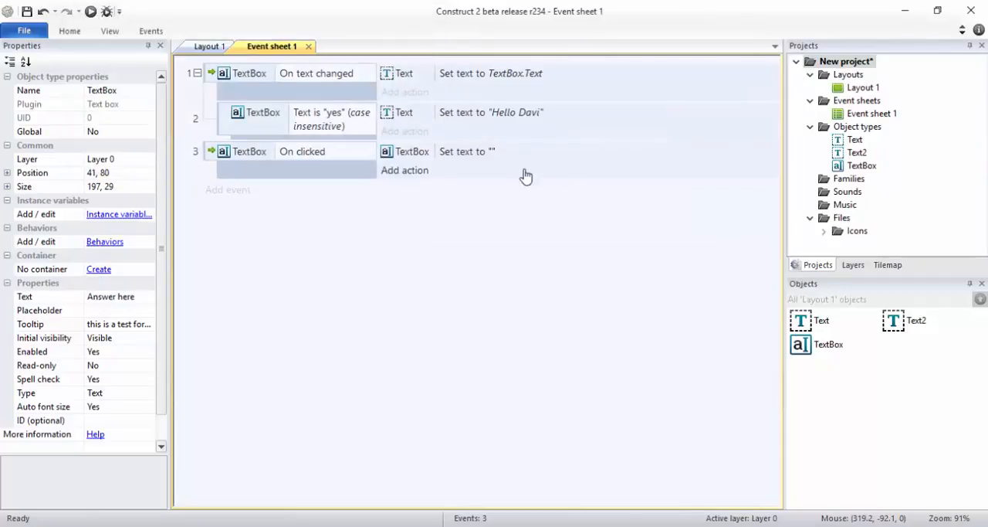
pyautogui.doubleClick(527, 114)
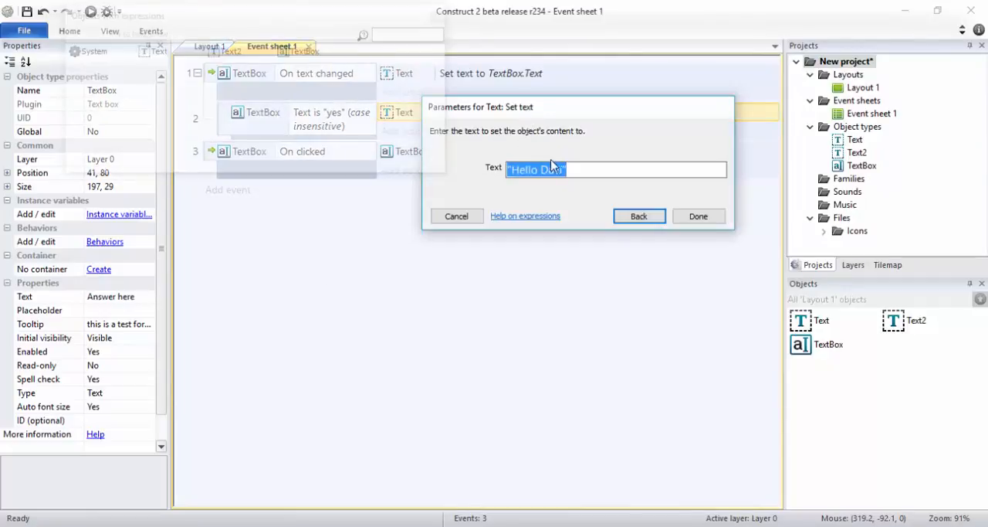
pyautogui.click(564, 176)
pyautogui.write('d')
pyautogui.press('Return')
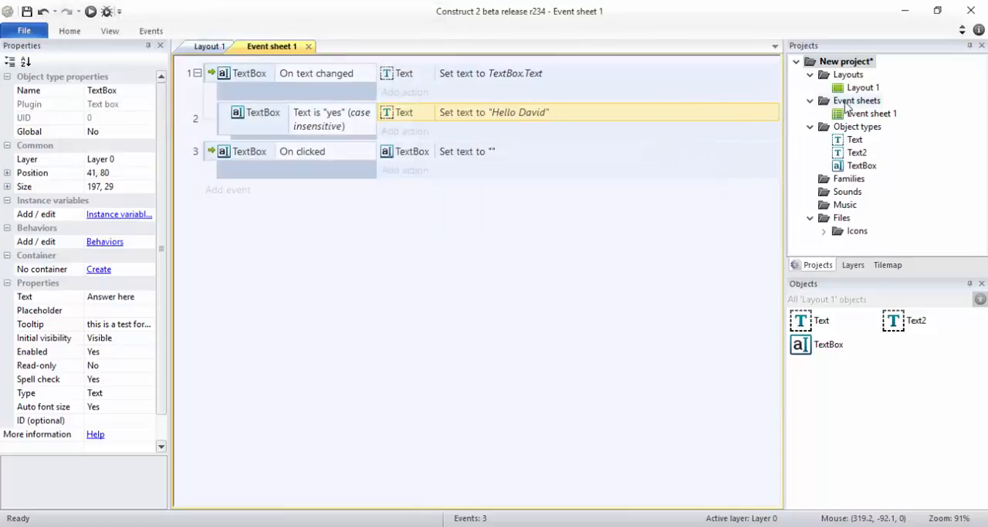
# Step: Preview the layout, answer the question with "yes" to test the greeting, and return to the event sheet
pyautogui.click(90, 11)
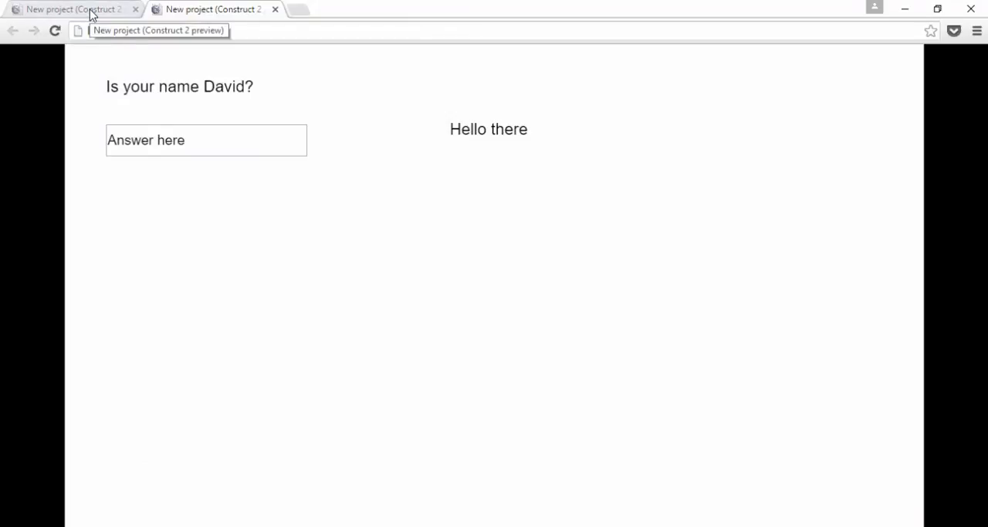
pyautogui.click(253, 133)
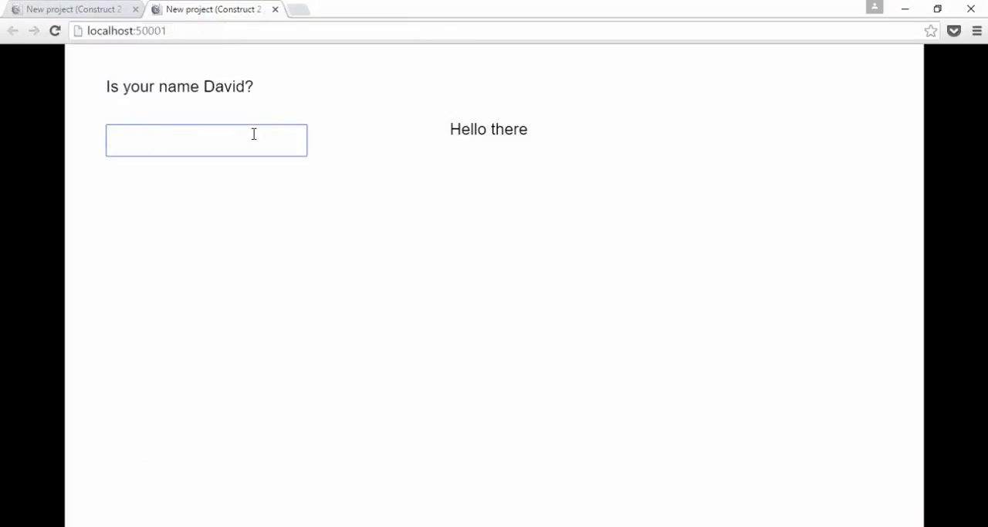
pyautogui.write('yes')
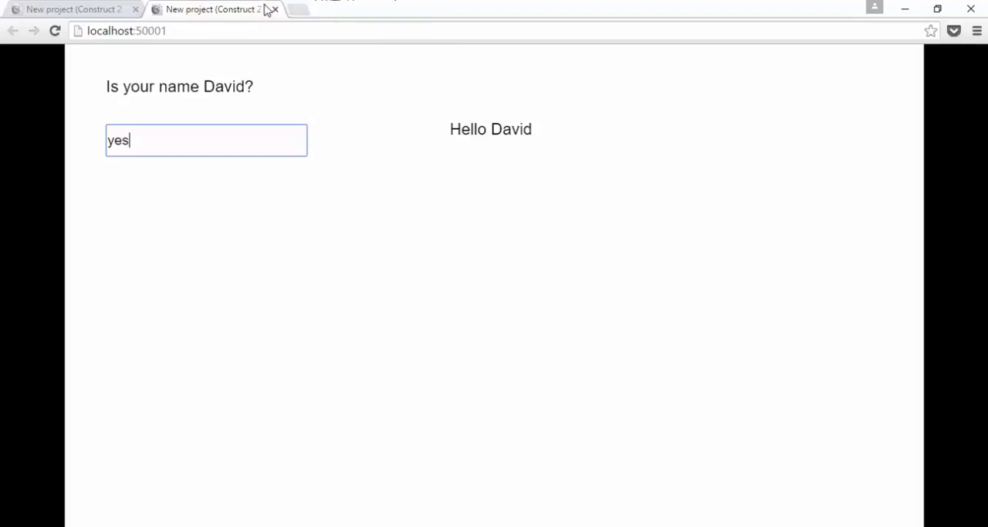
pyautogui.hotkey('alt', 'Tab')
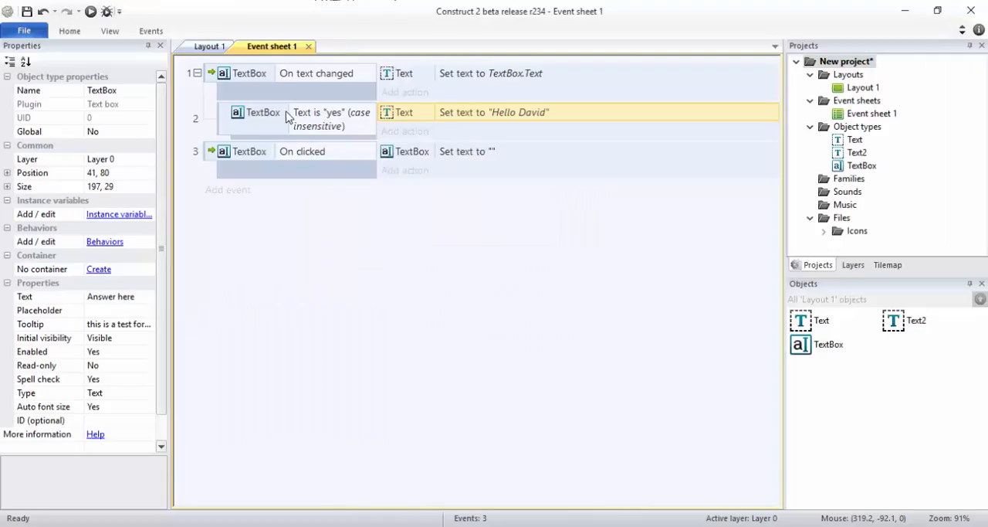
# Step: Duplicate the "yes" sub-event and set the copy's comparison text to "no"
pyautogui.click(222, 119)
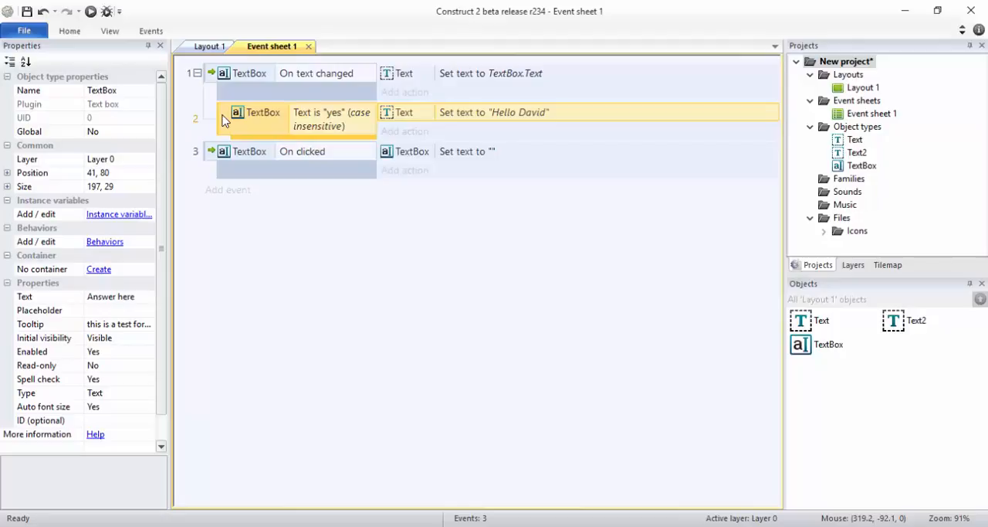
pyautogui.hotkey('ctrl', 'c')
pyautogui.hotkey('ctrl', 'v')
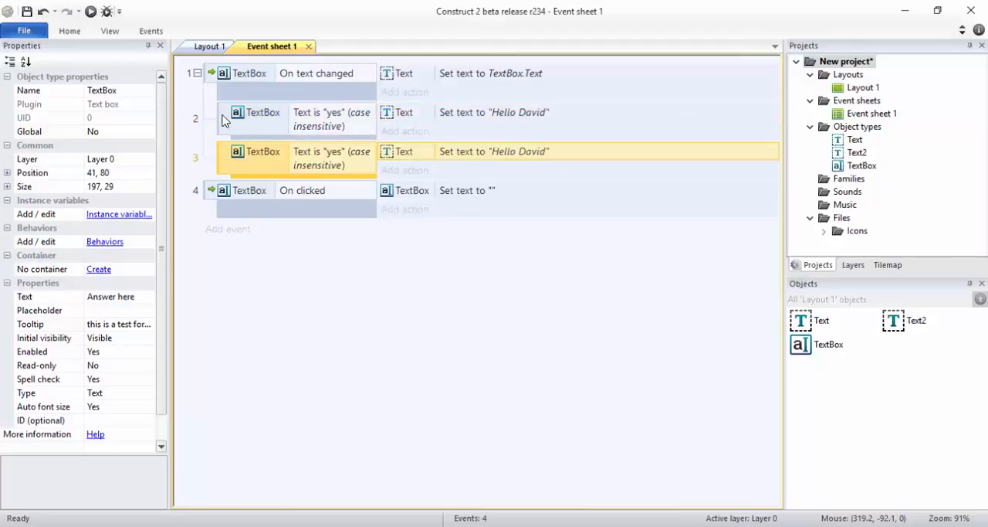
pyautogui.doubleClick(334, 169)
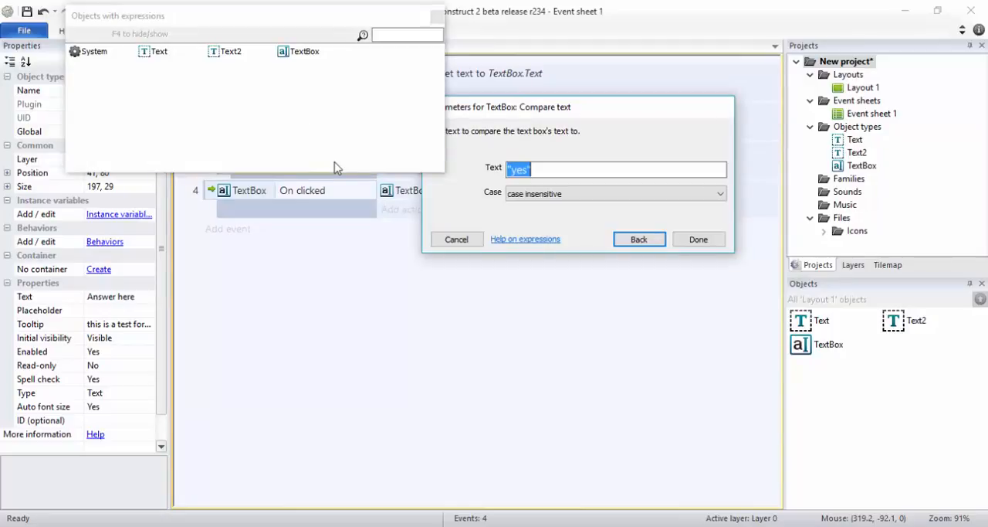
pyautogui.doubleClick(518, 168)
pyautogui.write('no')
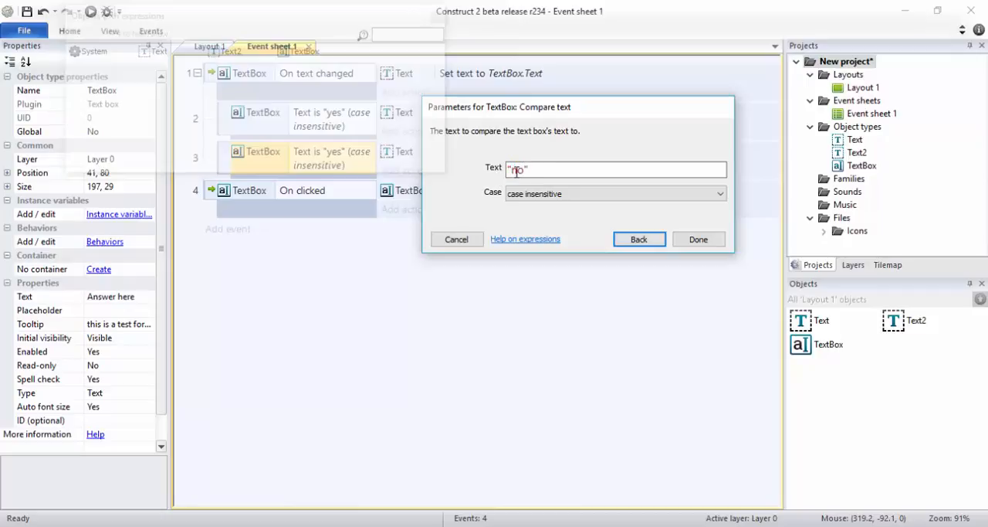
pyautogui.press('Return')
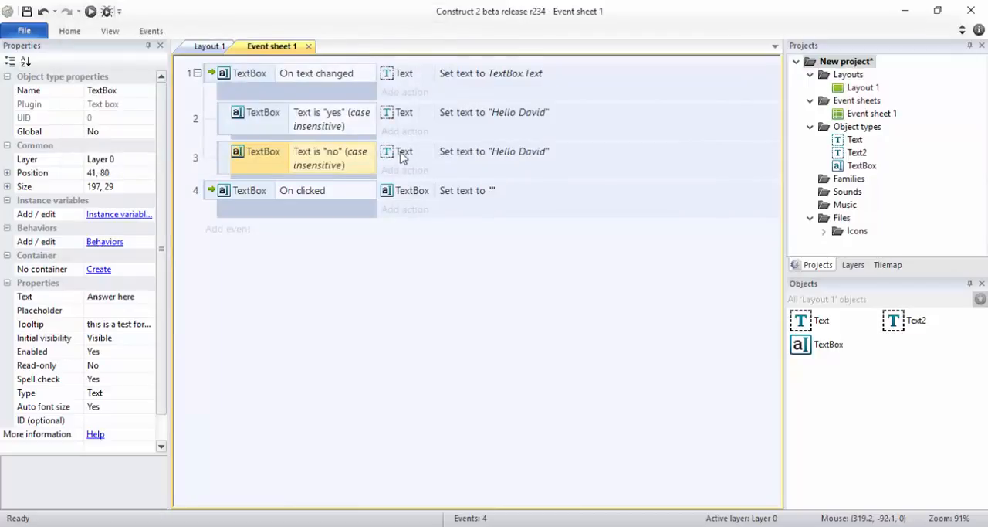
# Step: Set the text in the "no" sub-event's Set text action to "Hello Mr X"
pyautogui.doubleClick(471, 153)
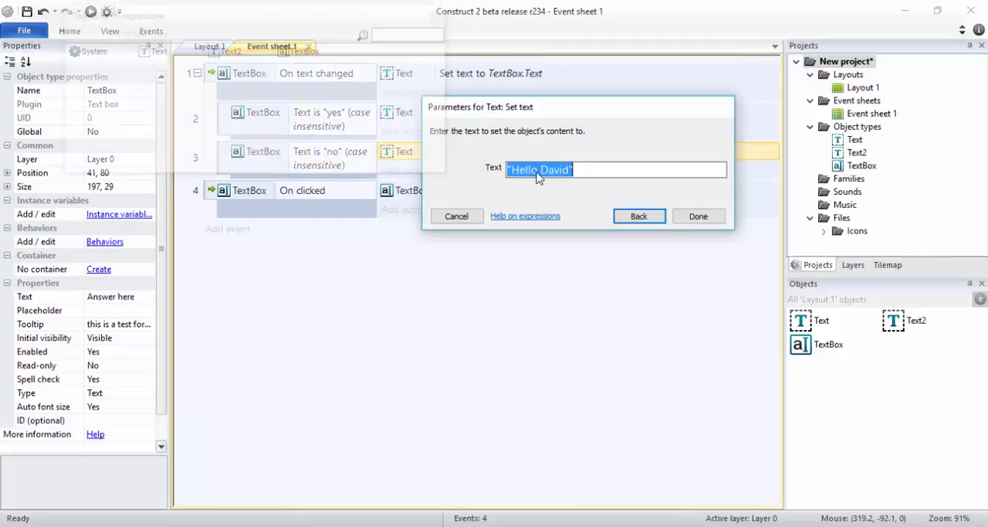
pyautogui.doubleClick(551, 171)
pyautogui.write('Mr X')
pyautogui.click(695, 218)
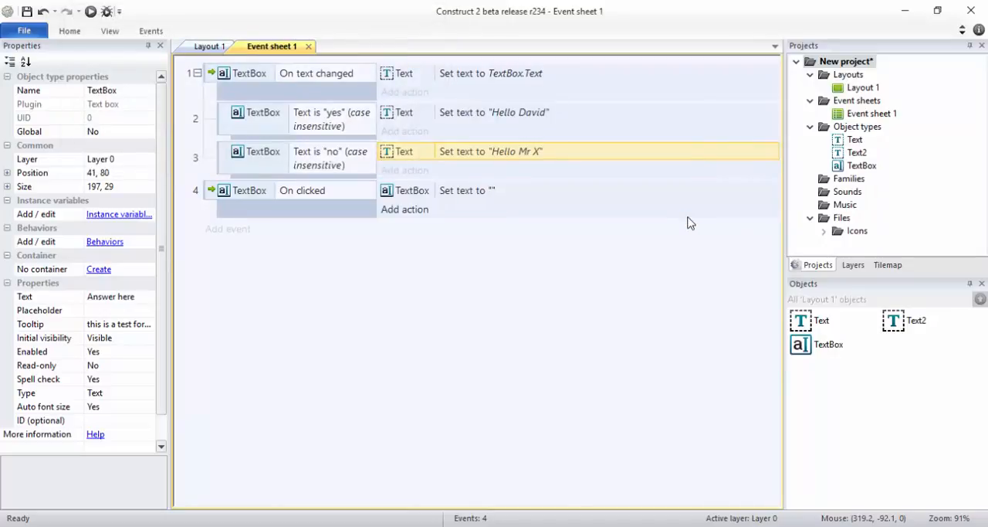
# Step: Preview the layout, enter "no" in the answer box to test its response, and return to the event sheet
pyautogui.click(90, 11)
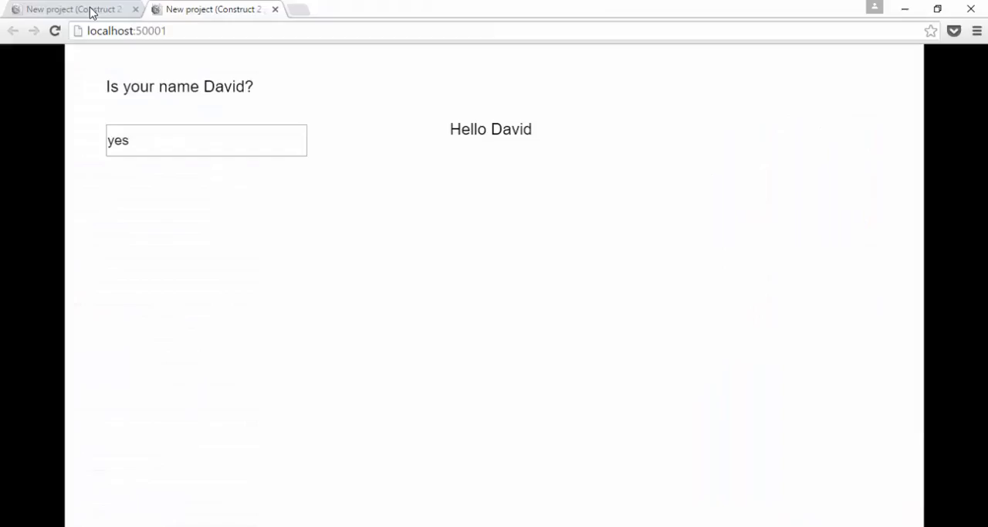
pyautogui.click(259, 145)
pyautogui.write('no')
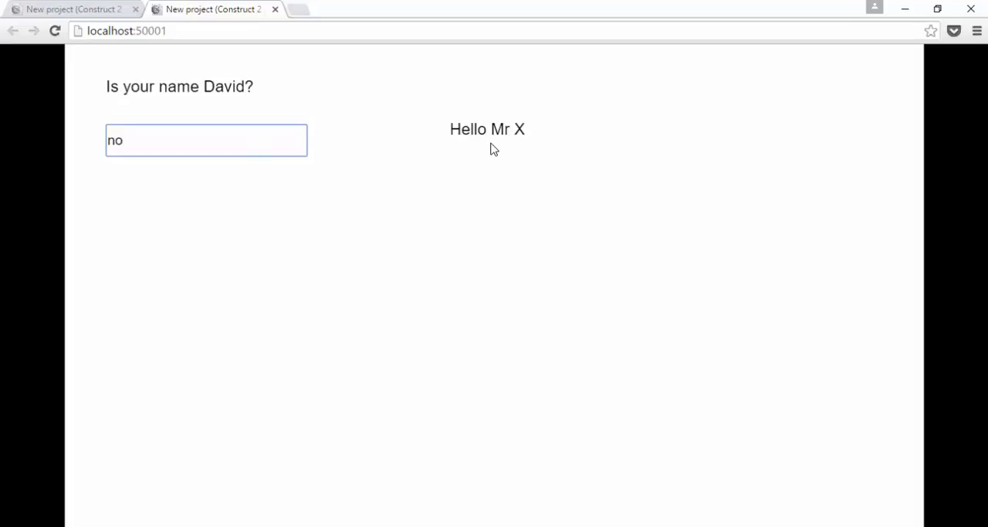
pyautogui.moveTo(203, 151)
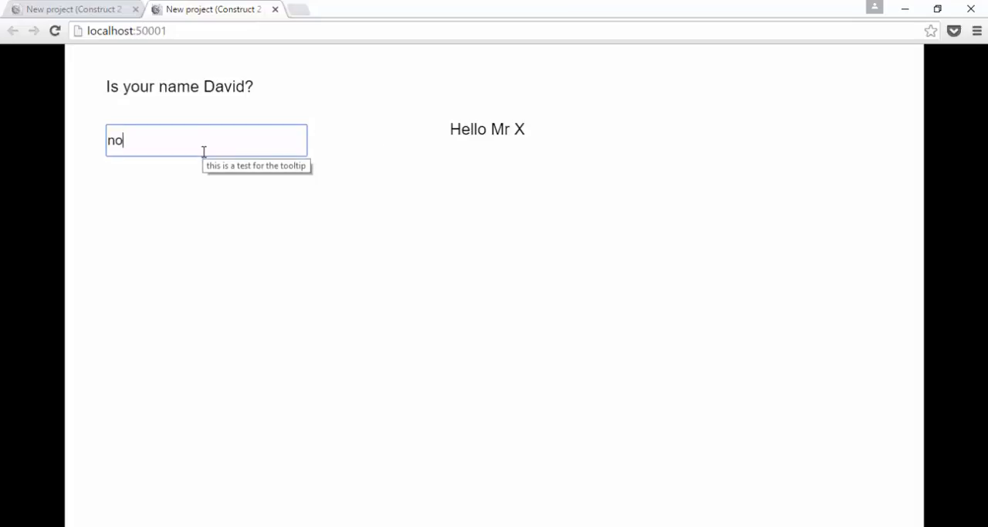
pyautogui.hotkey('alt', 'Tab')
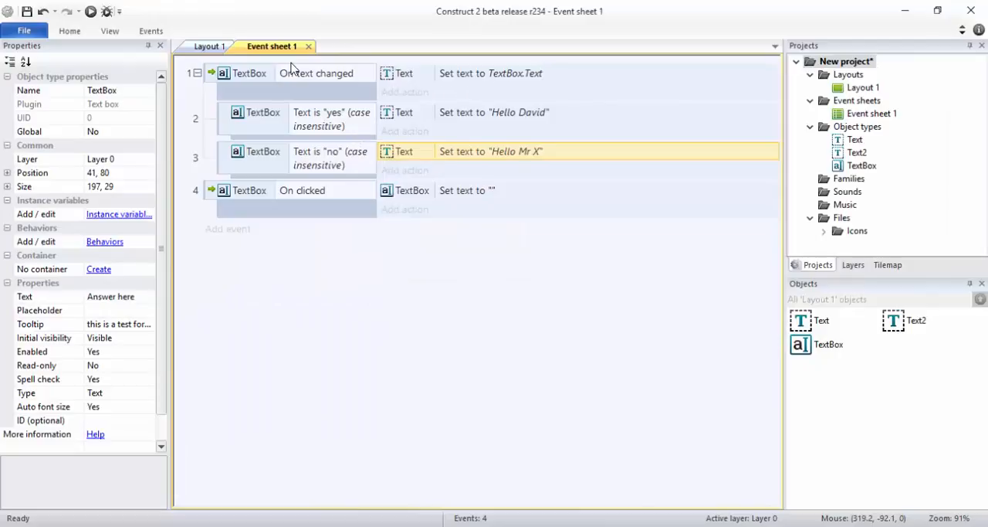
# Step: Return to the browser preview, add extra letters after the "no" answer, and replace the whole entry with "yes"
pyautogui.hotkey('alt', 'Tab')
pyautogui.write('l')
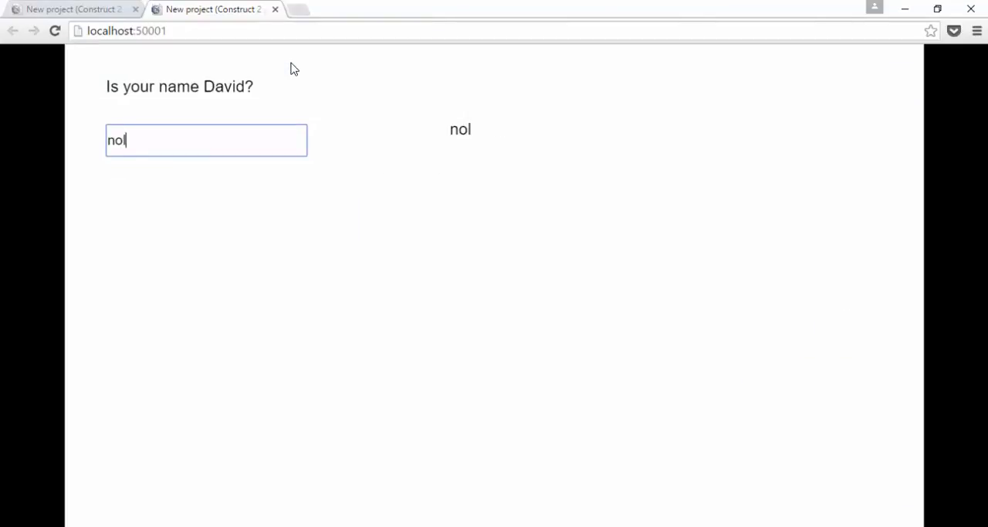
pyautogui.write('an')
pyautogui.hotkey('ctrl', 'a')
pyautogui.write('yes')
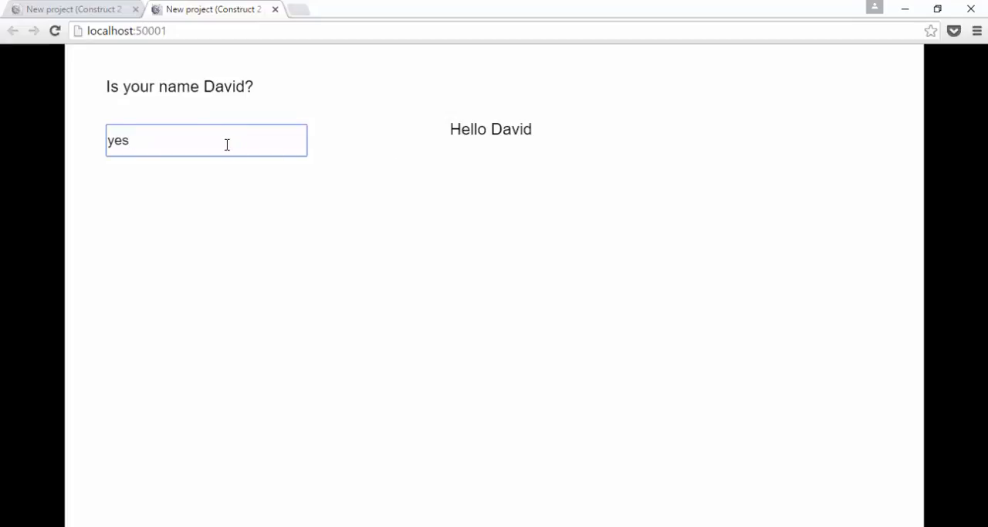
# Step: Test the answer "no" with a leading space and without it, and return to the Construct 2 event sheet
pyautogui.hotkey('ctrl', 'a')
pyautogui.press('BackSpace')
pyautogui.write('no')
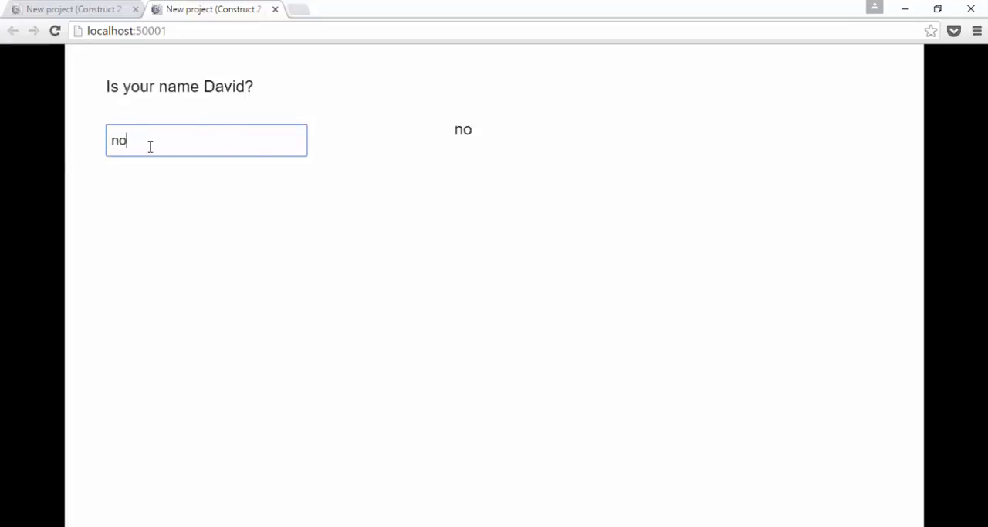
pyautogui.moveTo(150, 146)
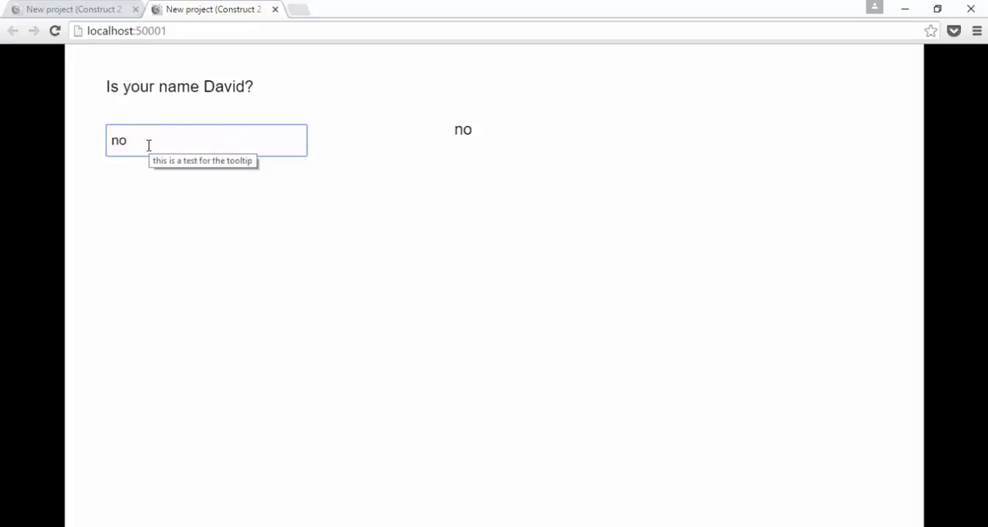
pyautogui.hotkey('ctrl', 'a')
pyautogui.write('no')
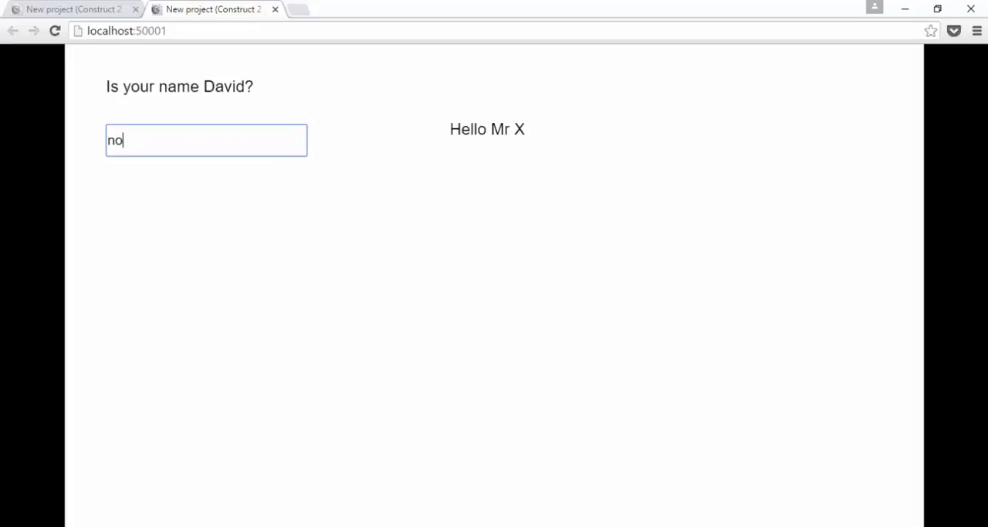
pyautogui.hotkey('alt', 'Tab')
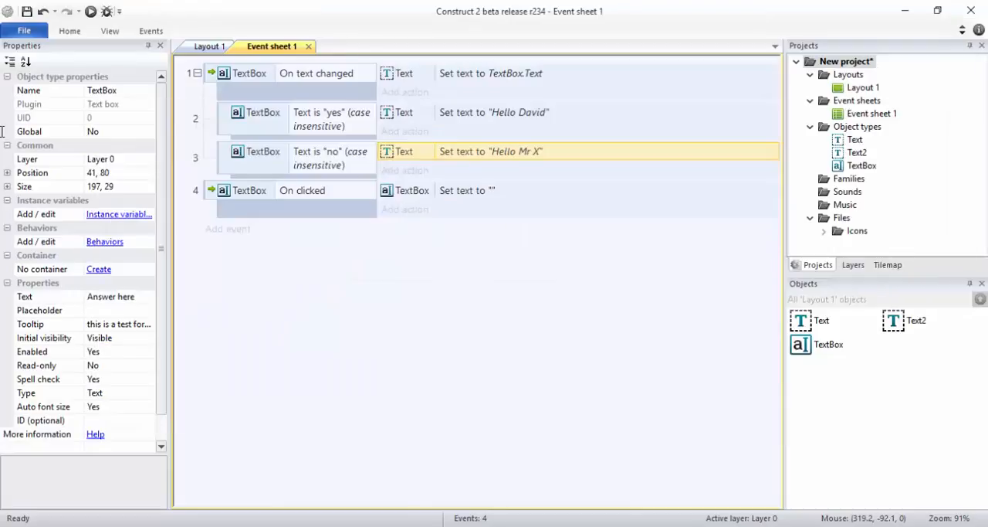